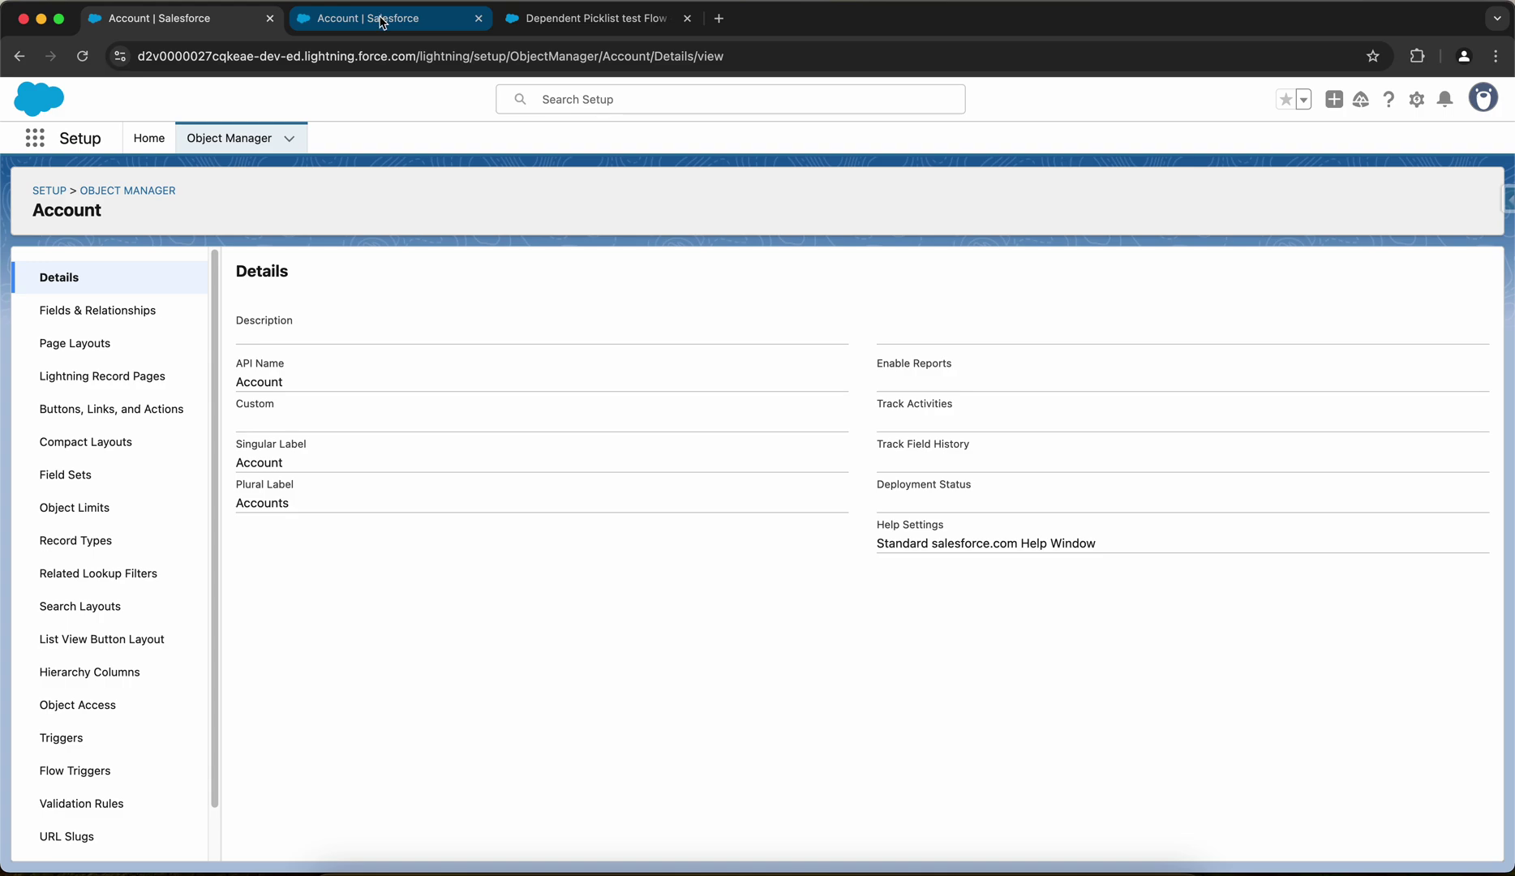
Step: Review the Account Country picklist field and its values India, USA and Canada
click(140, 312)
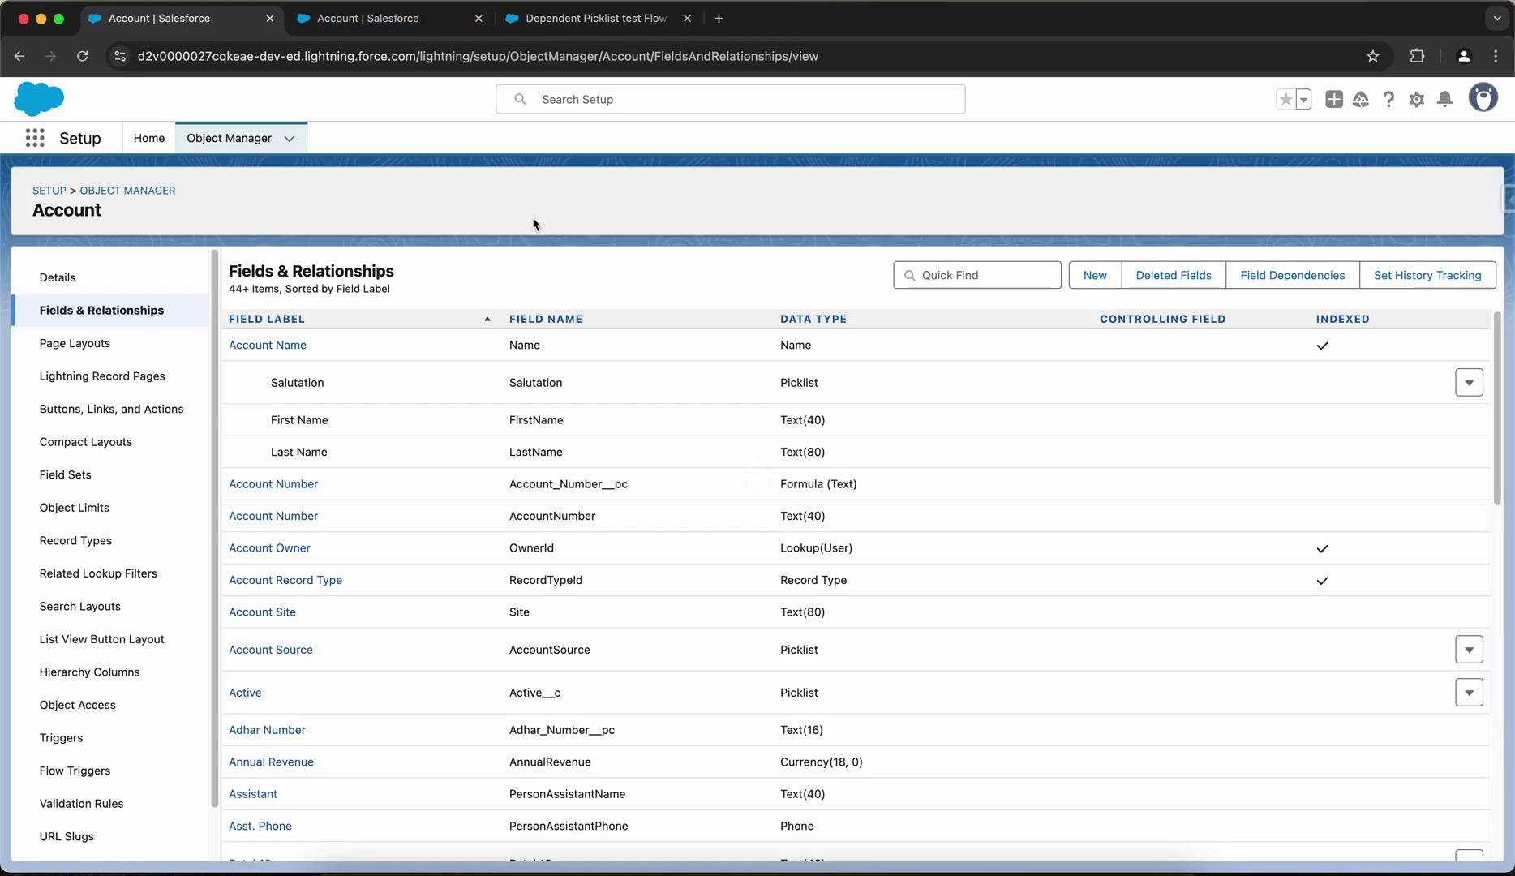
click(954, 275)
text(Country)
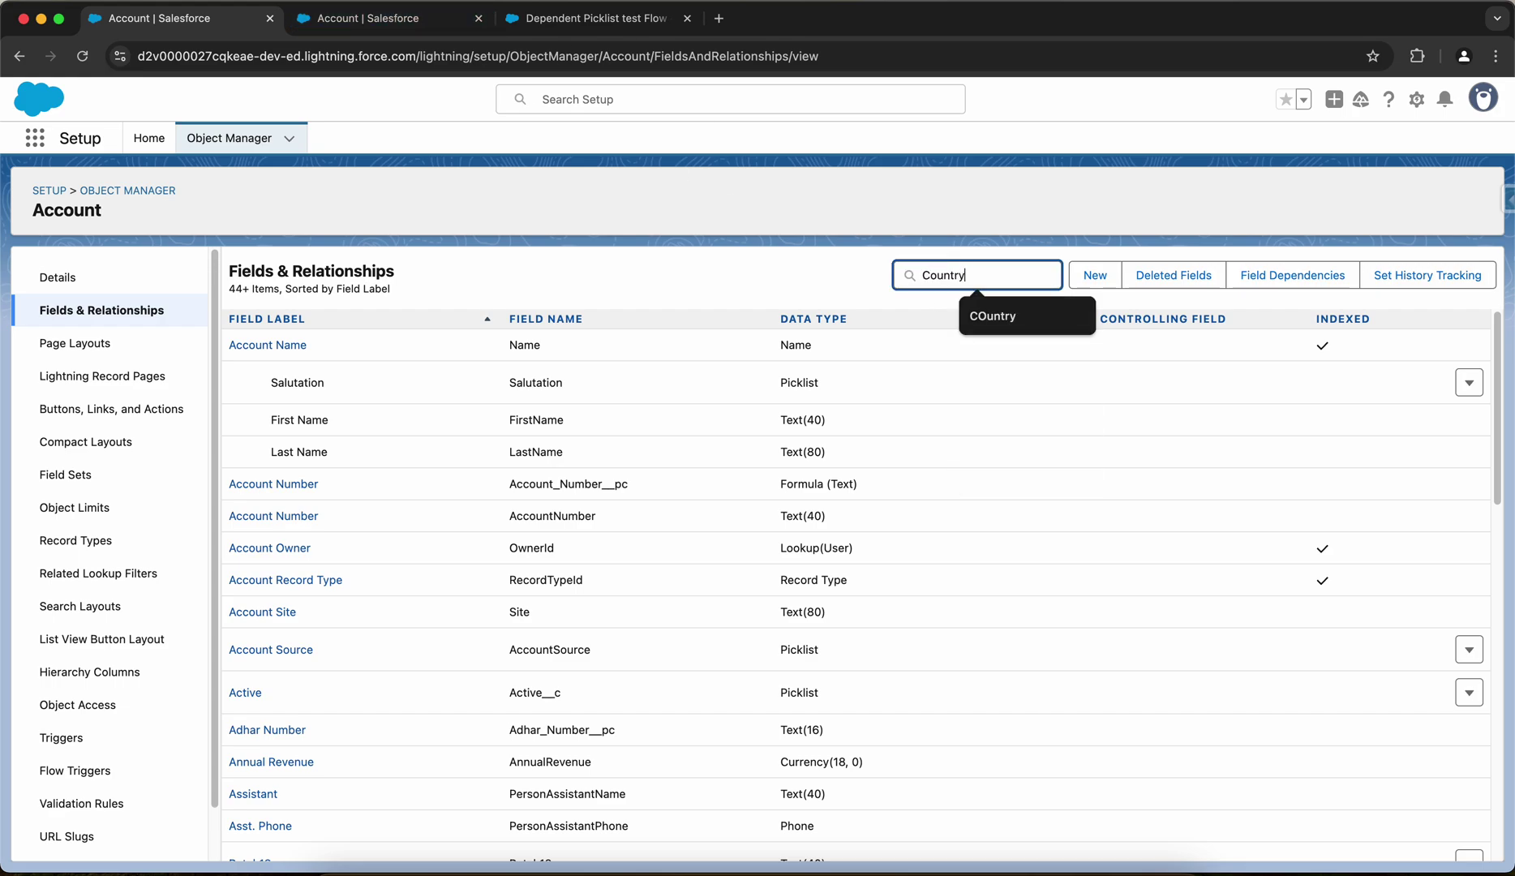
click(241, 347)
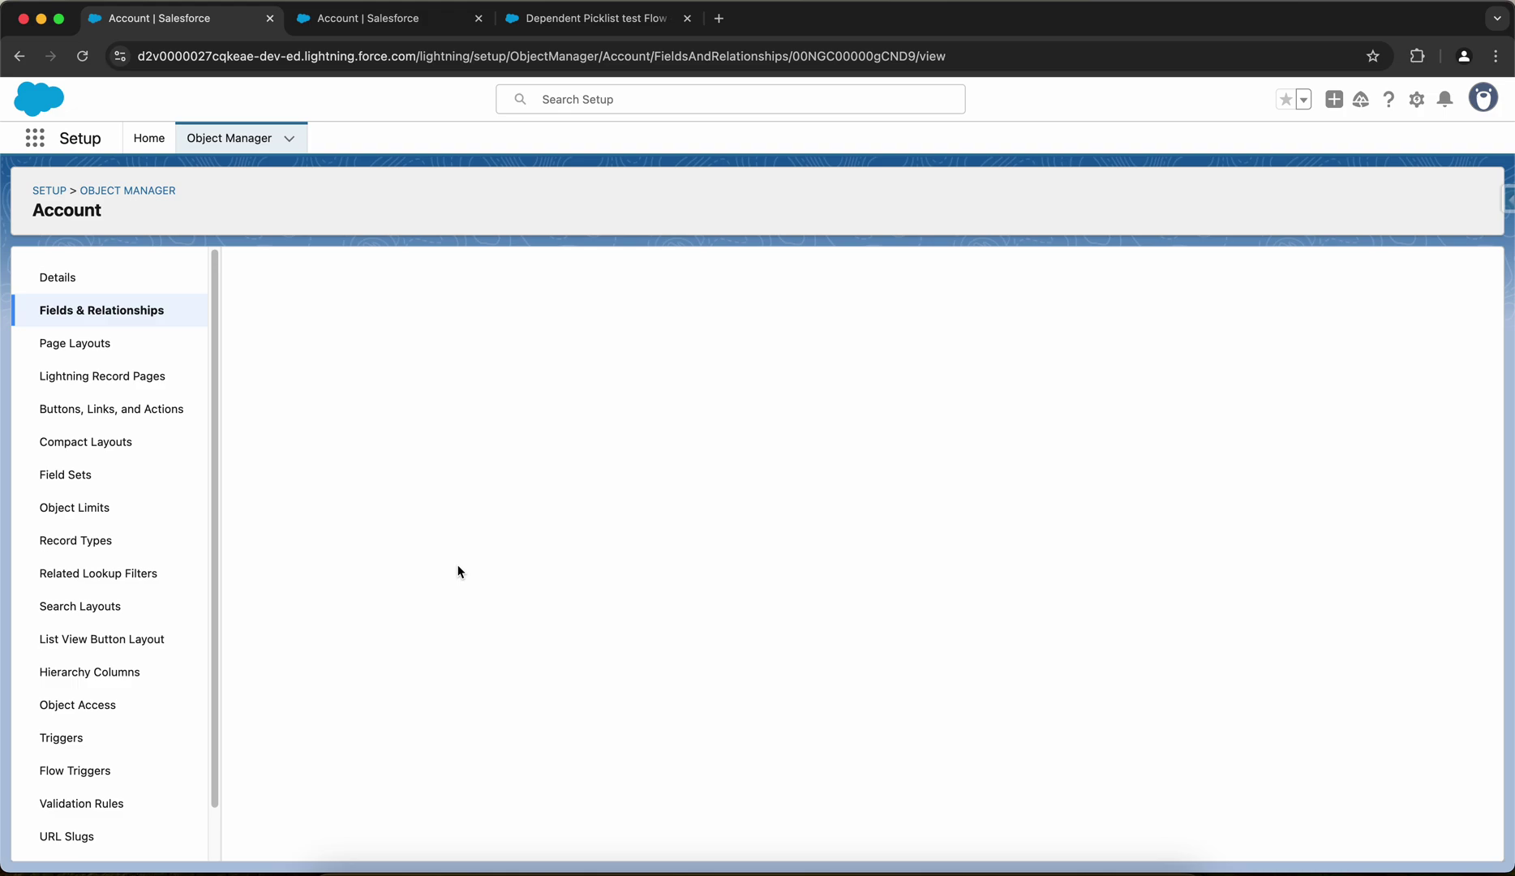
scroll(466, 591, down, 5)
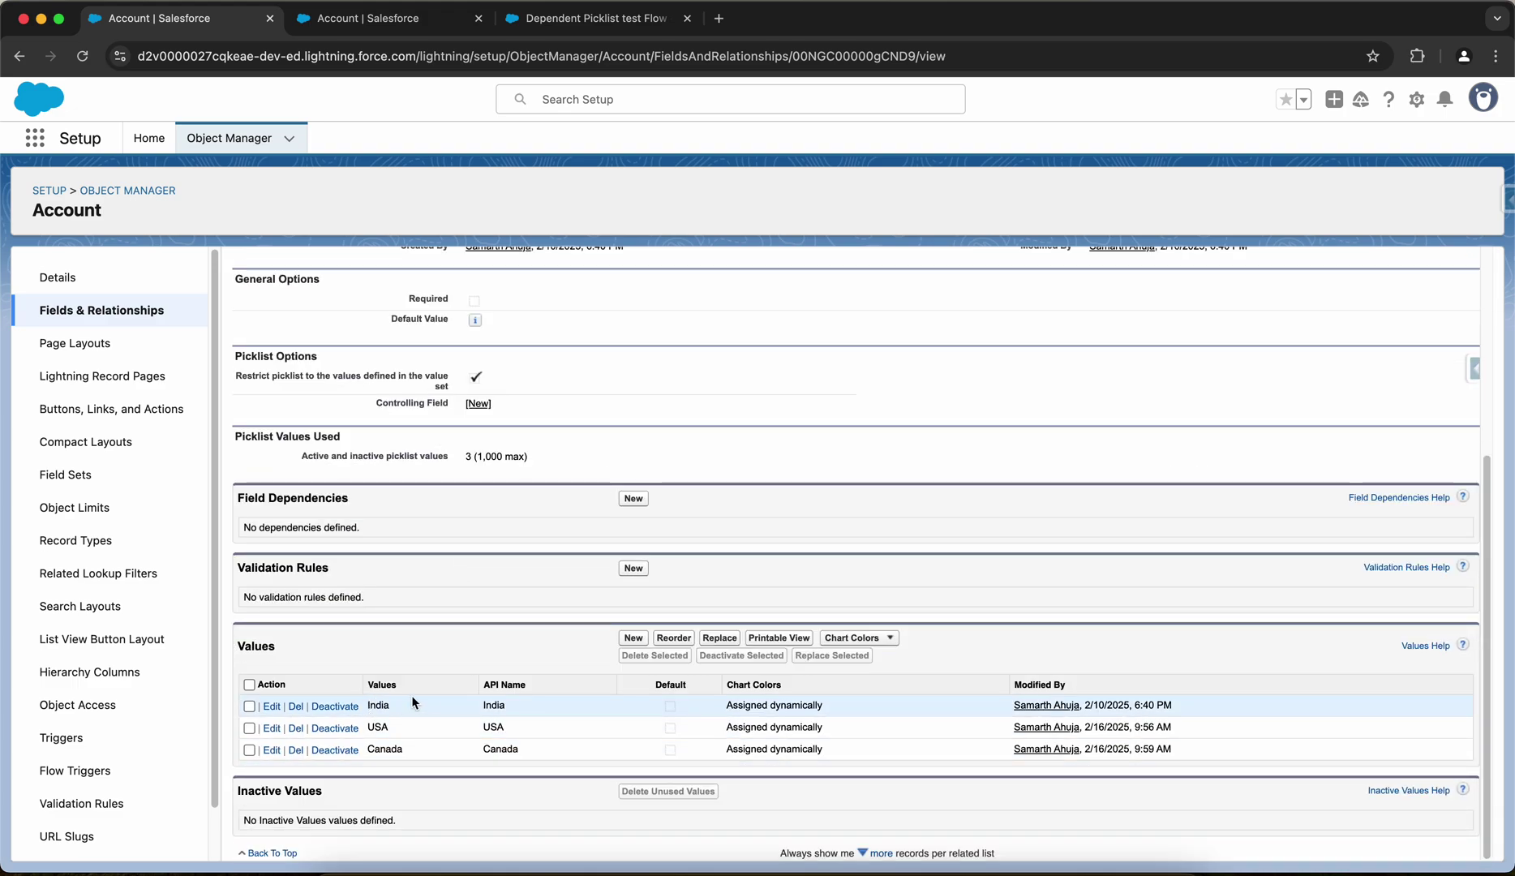
Step: Review the State picklist values Delhi, California and Ontario, then return to the fields list
click(99, 312)
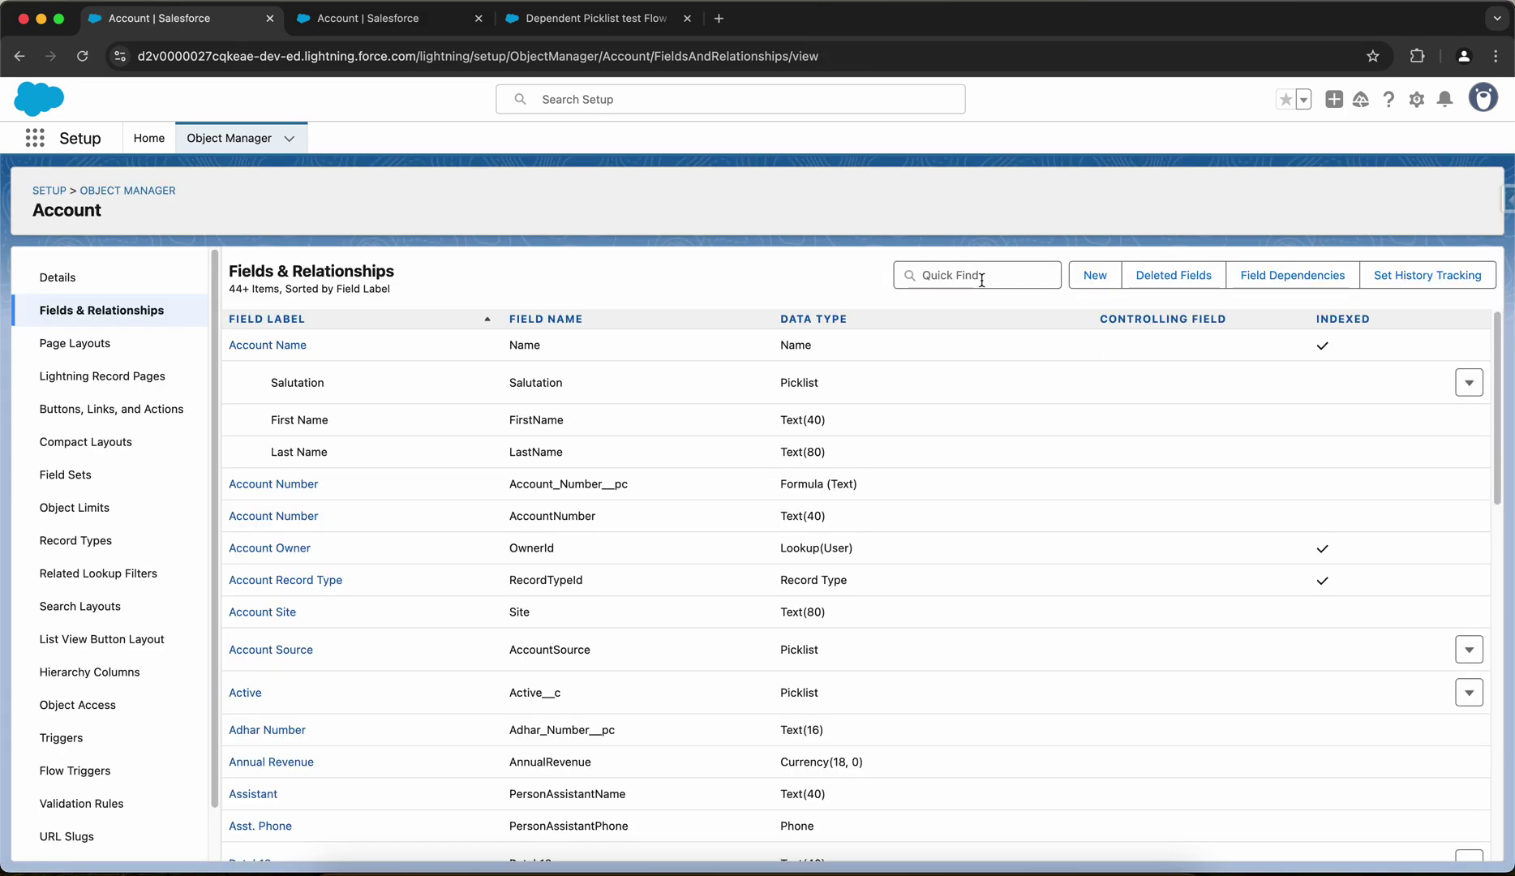
text(State)
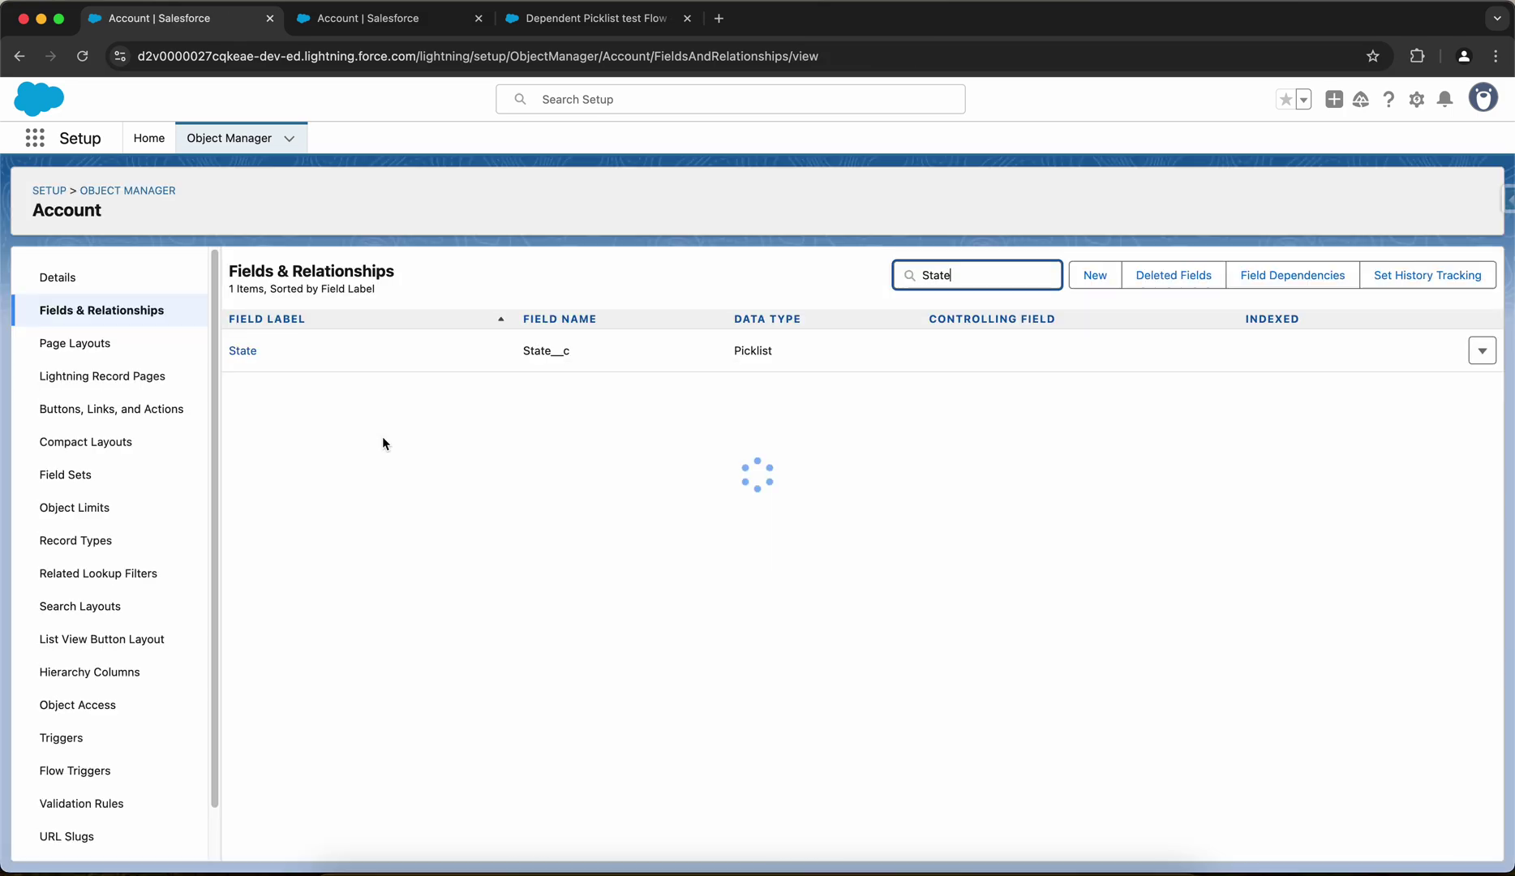
click(249, 347)
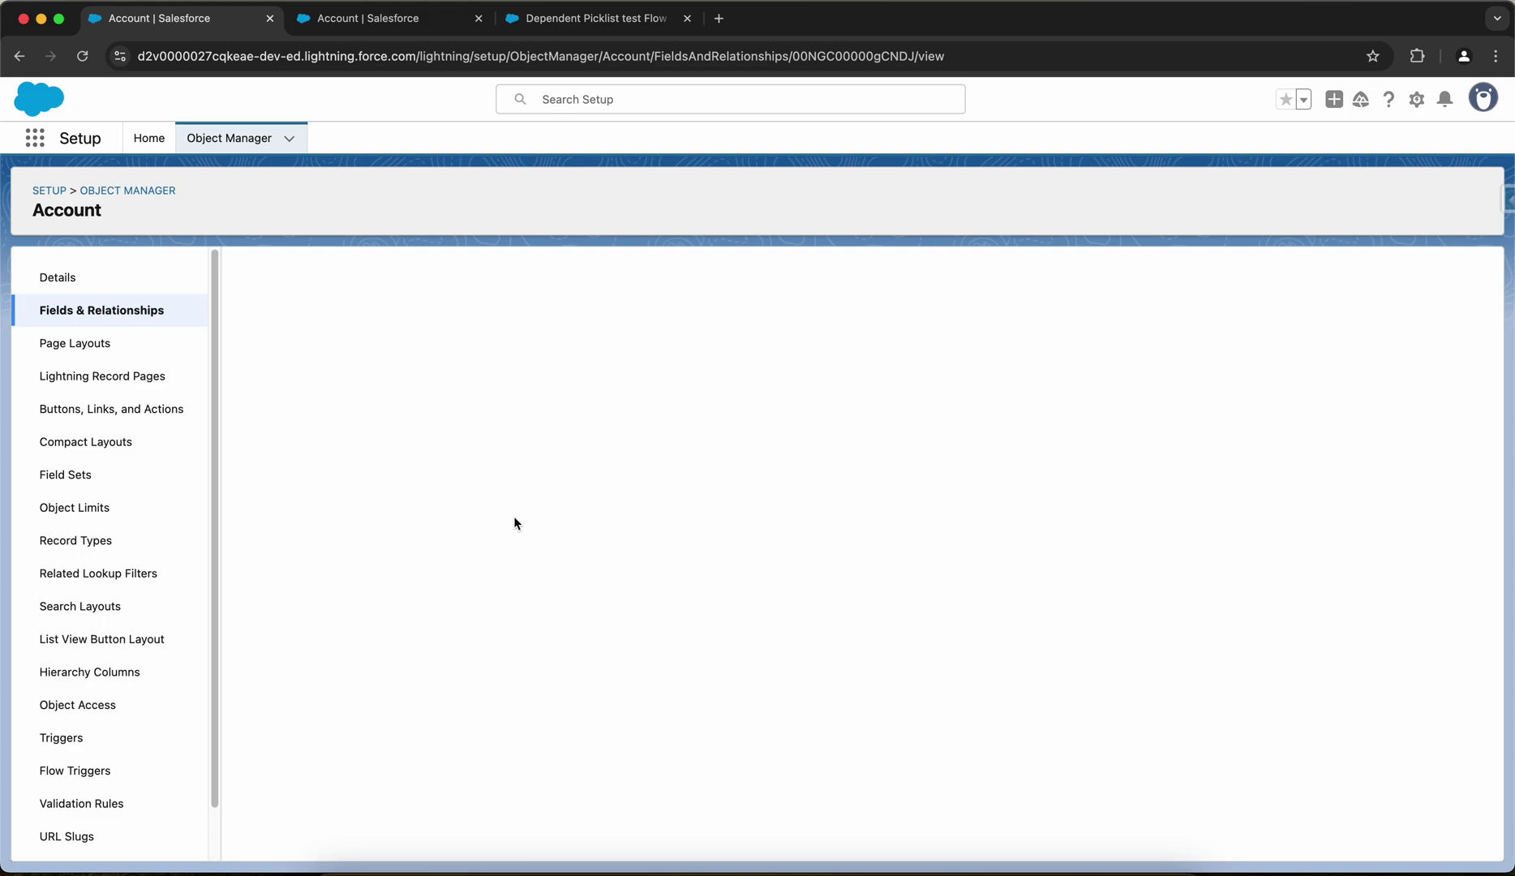
scroll(513, 515, down, 5)
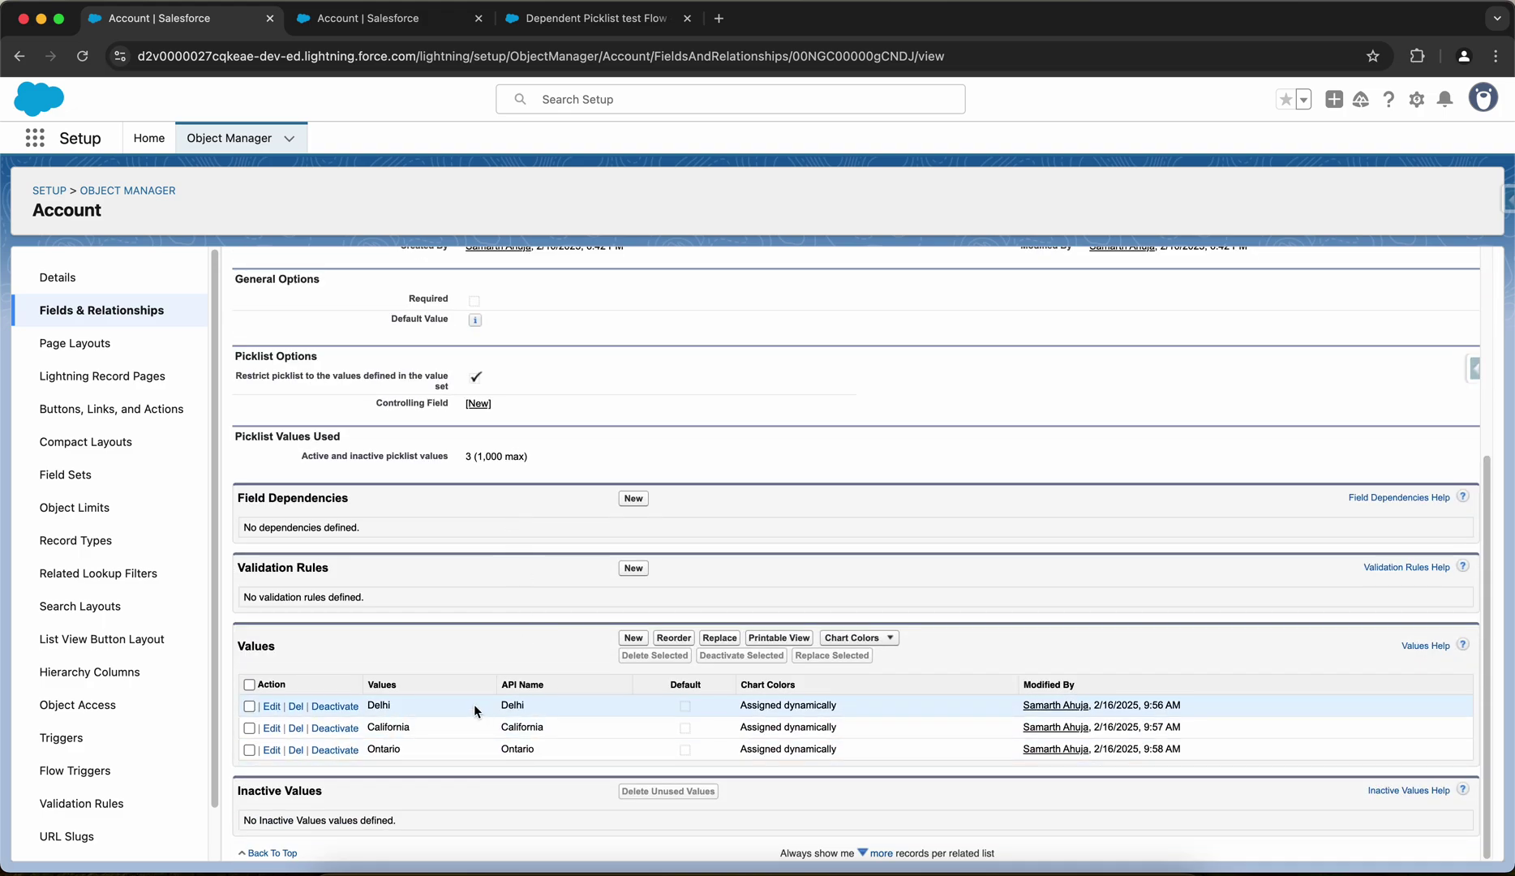
click(154, 308)
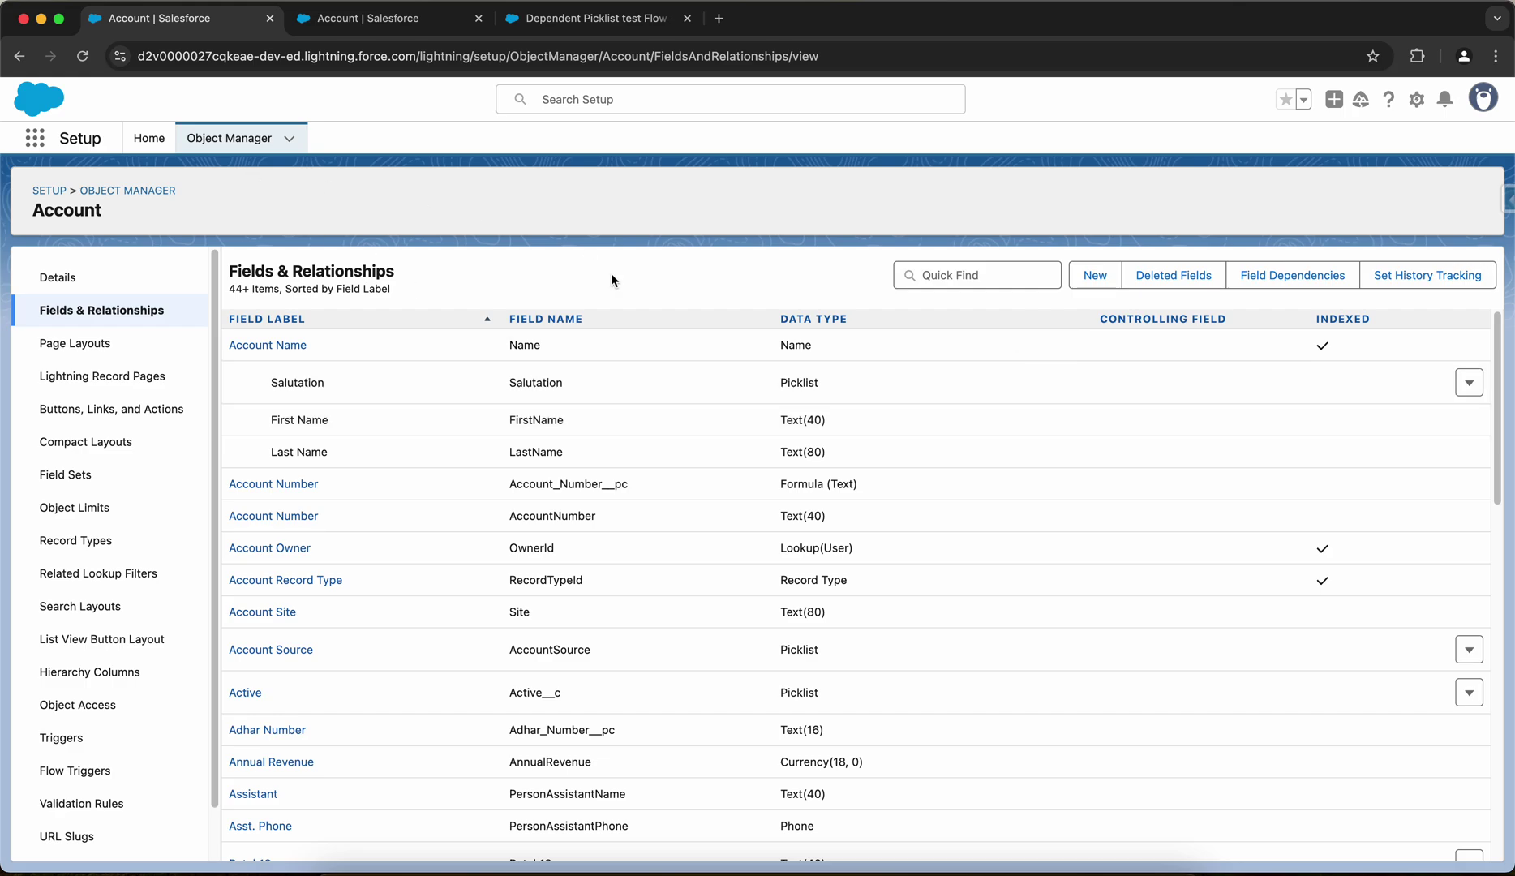
Step: Create a new Account field dependency with Country as controlling field and State as dependent field
click(1305, 273)
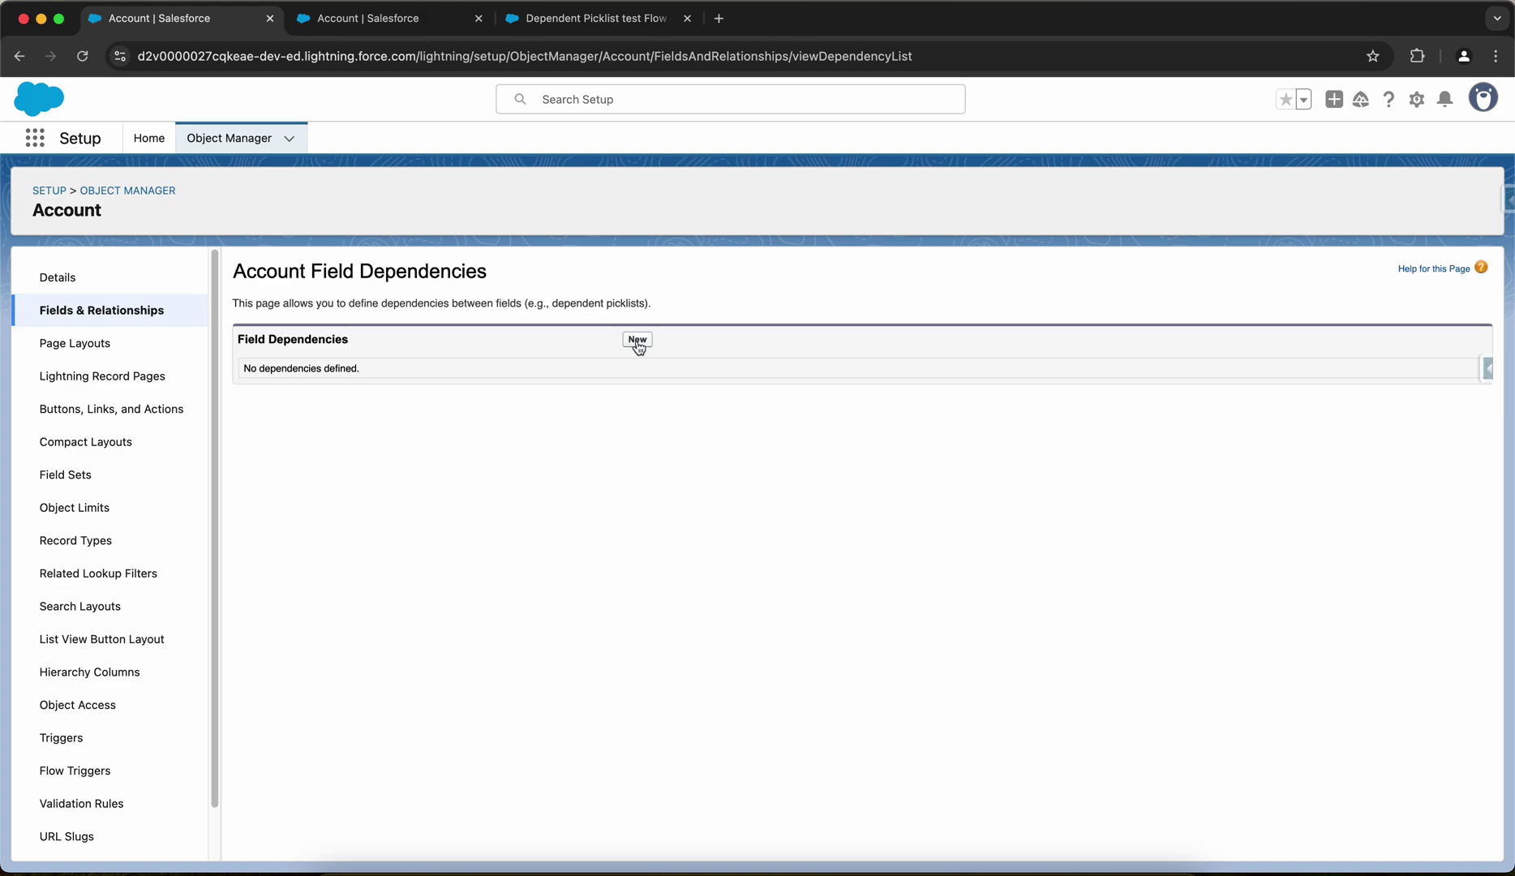
click(637, 341)
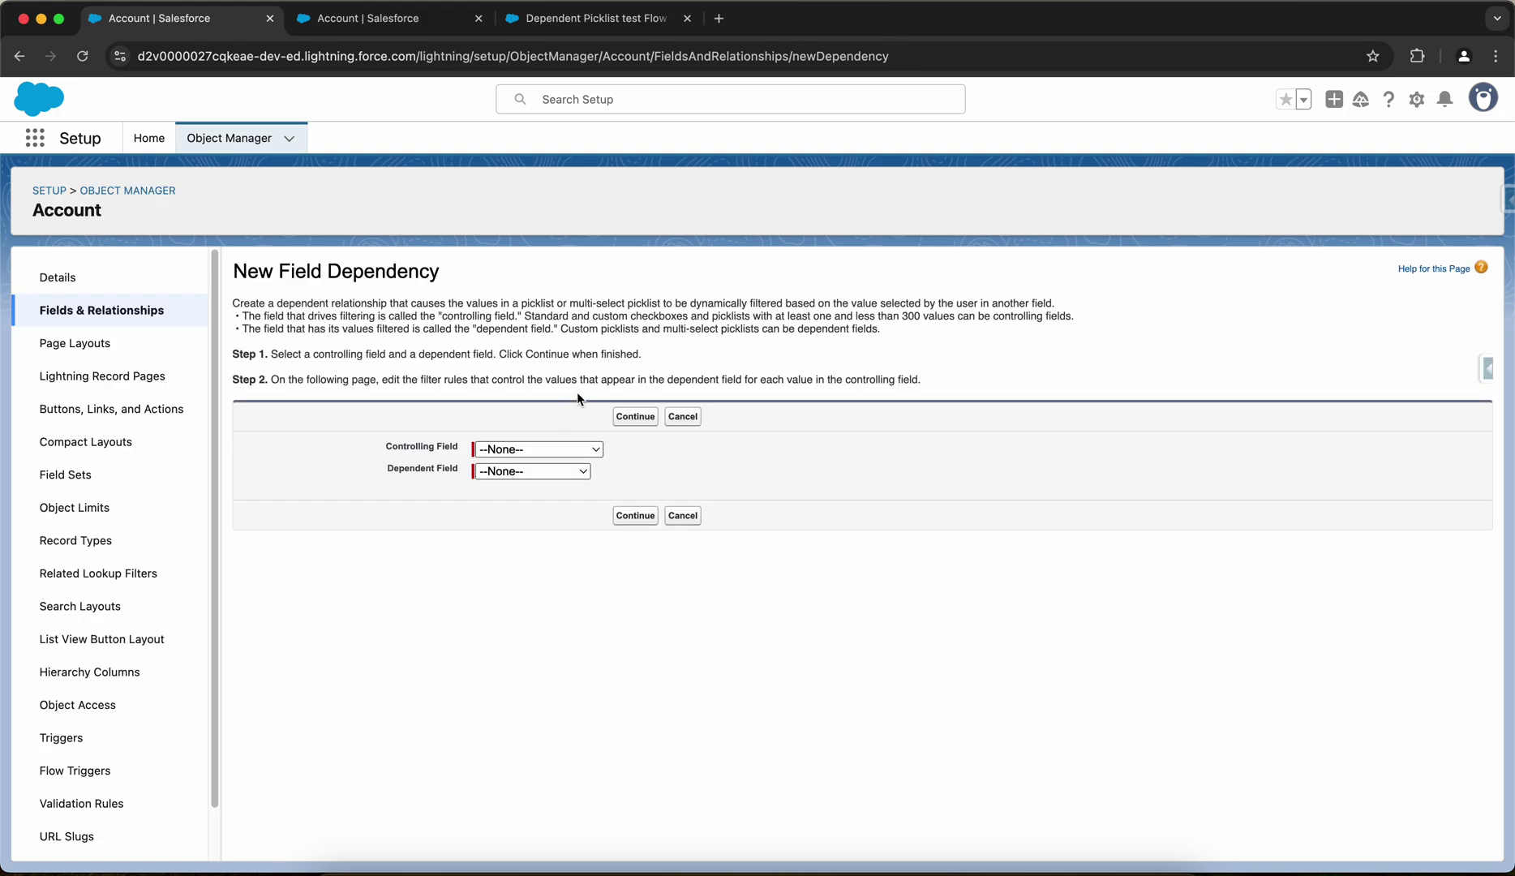
click(542, 452)
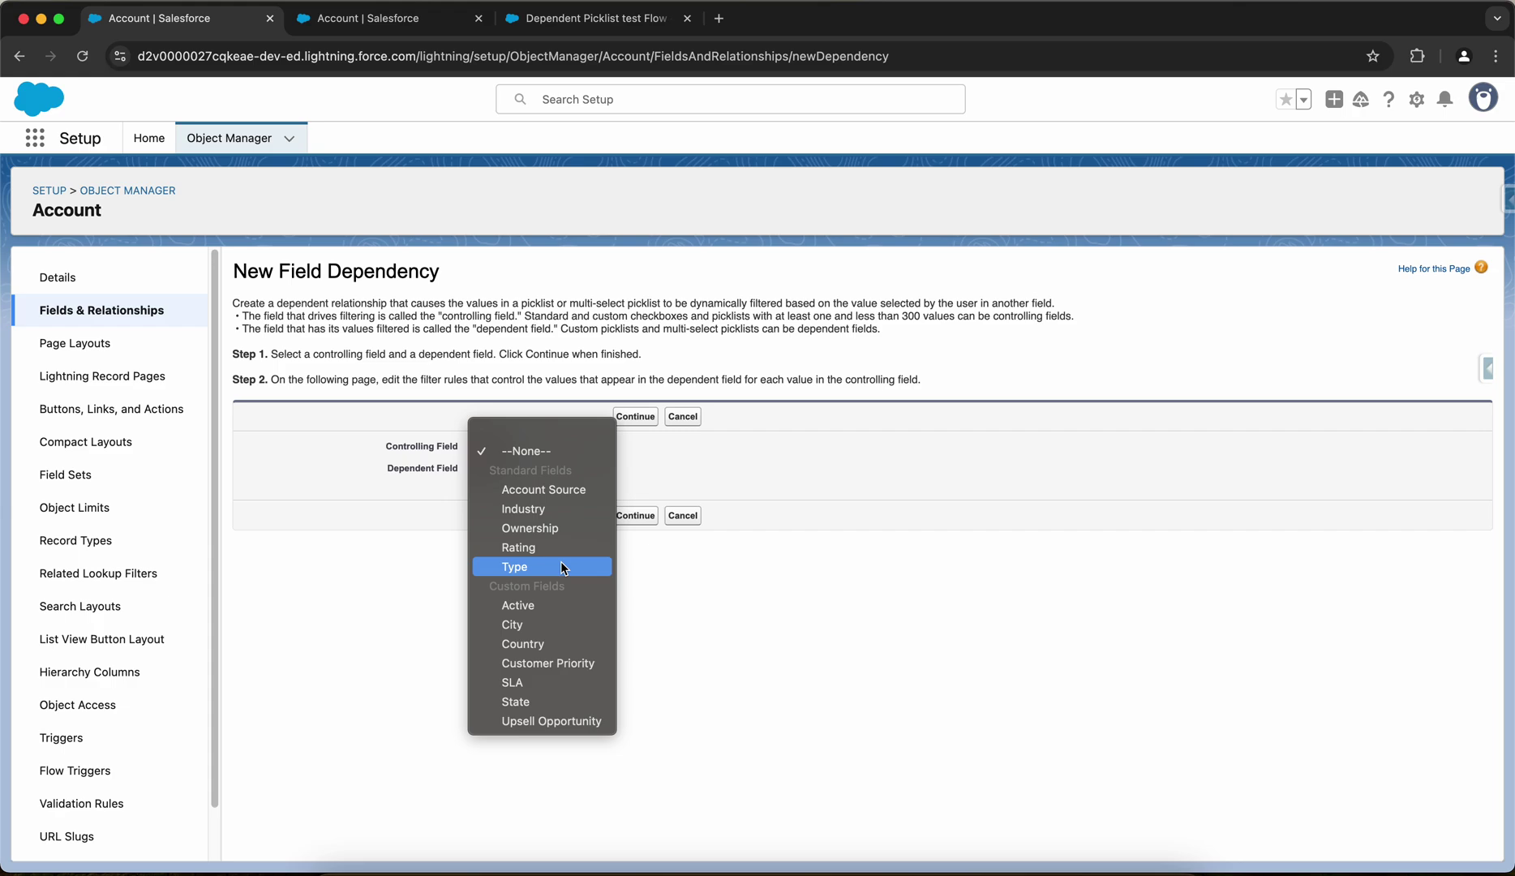
click(544, 643)
click(540, 473)
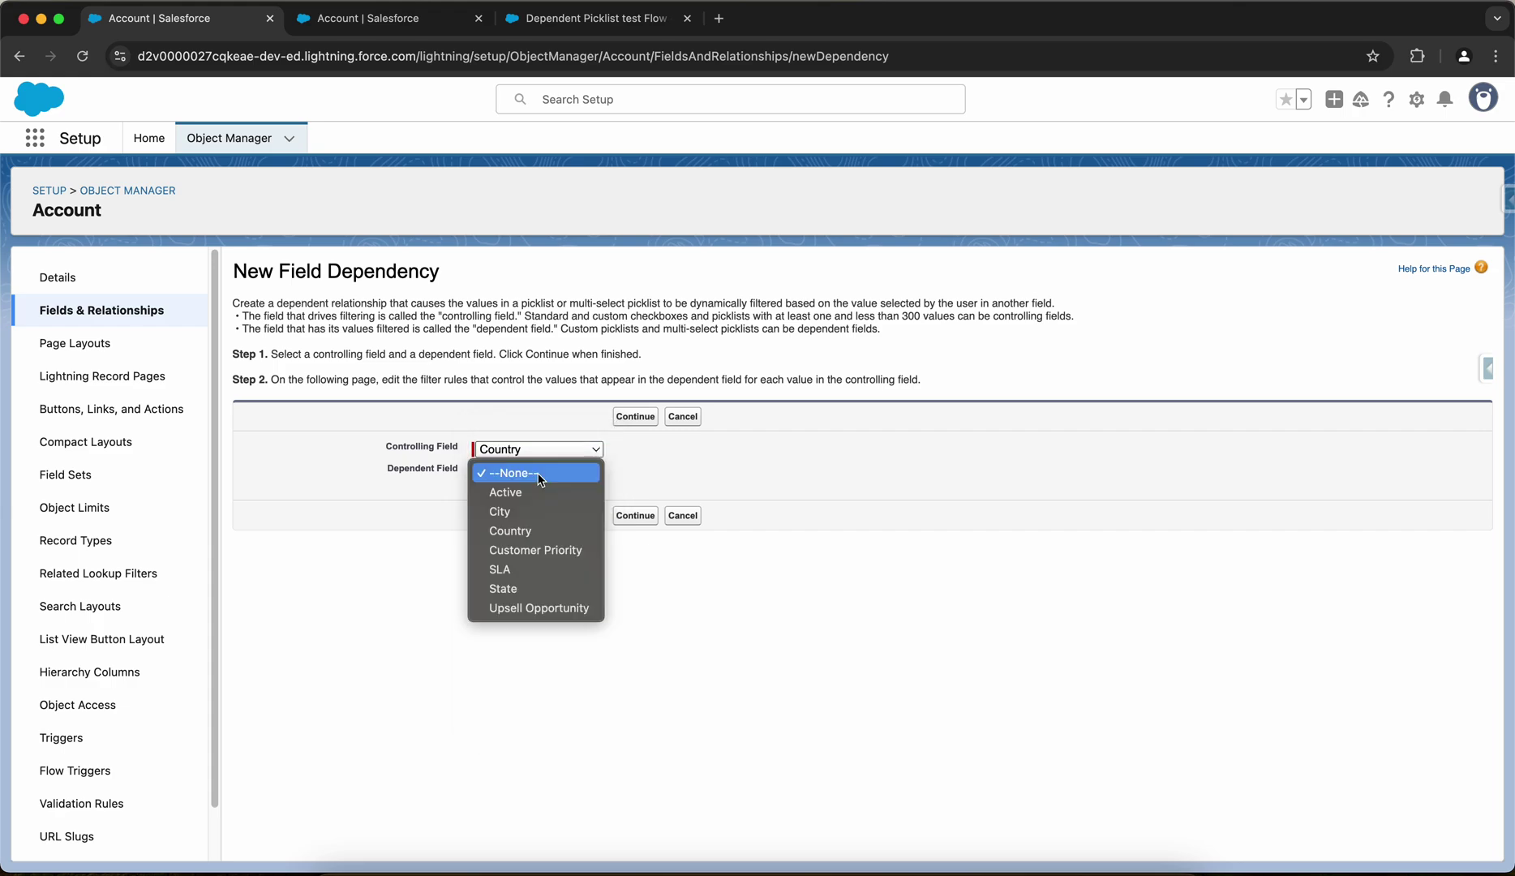
click(535, 588)
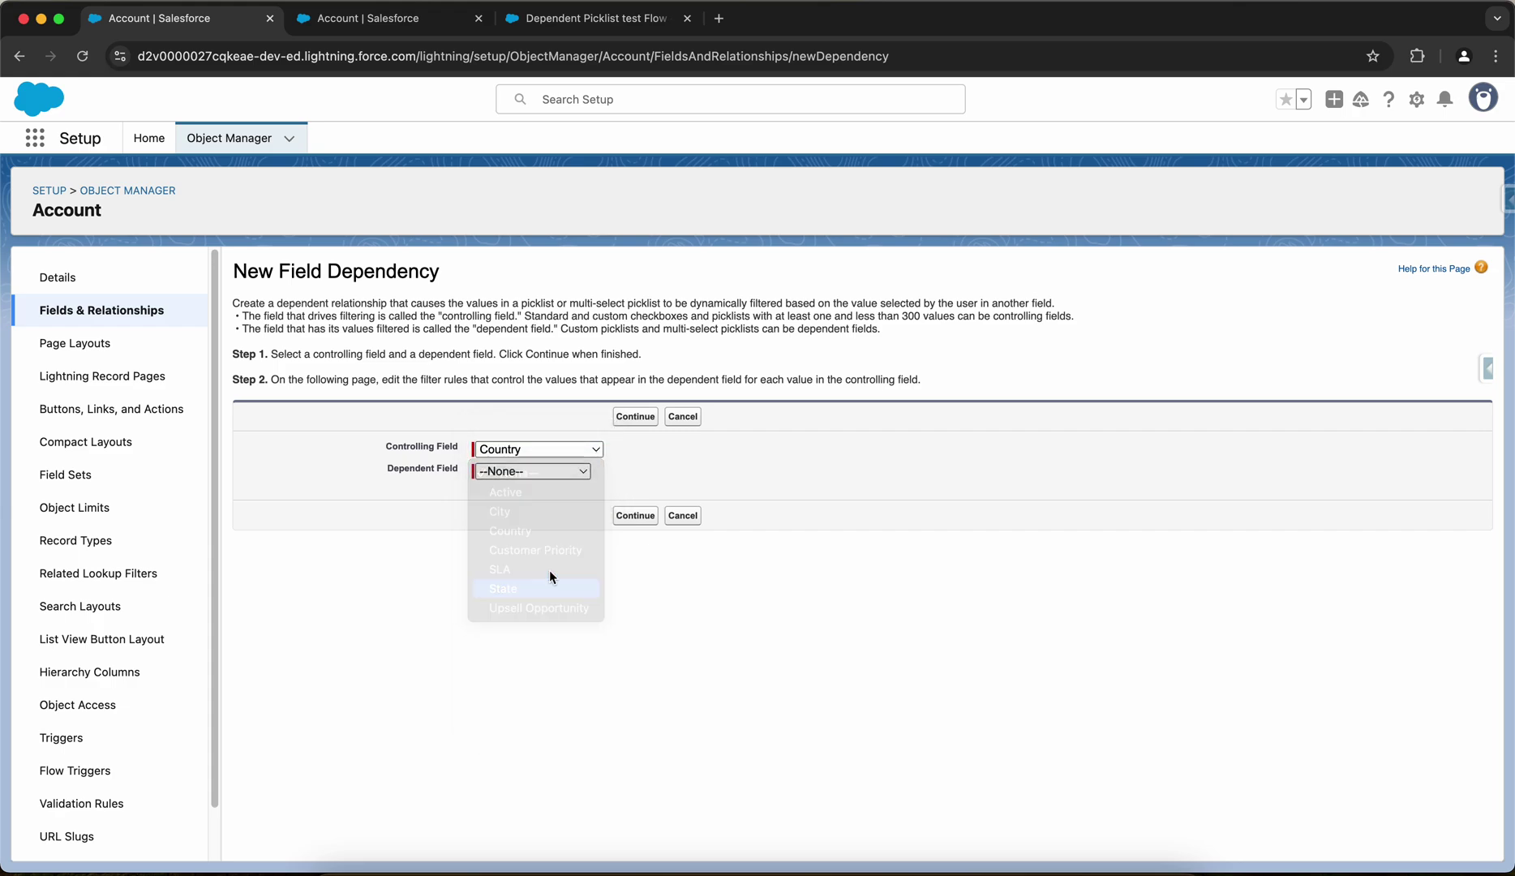
click(626, 417)
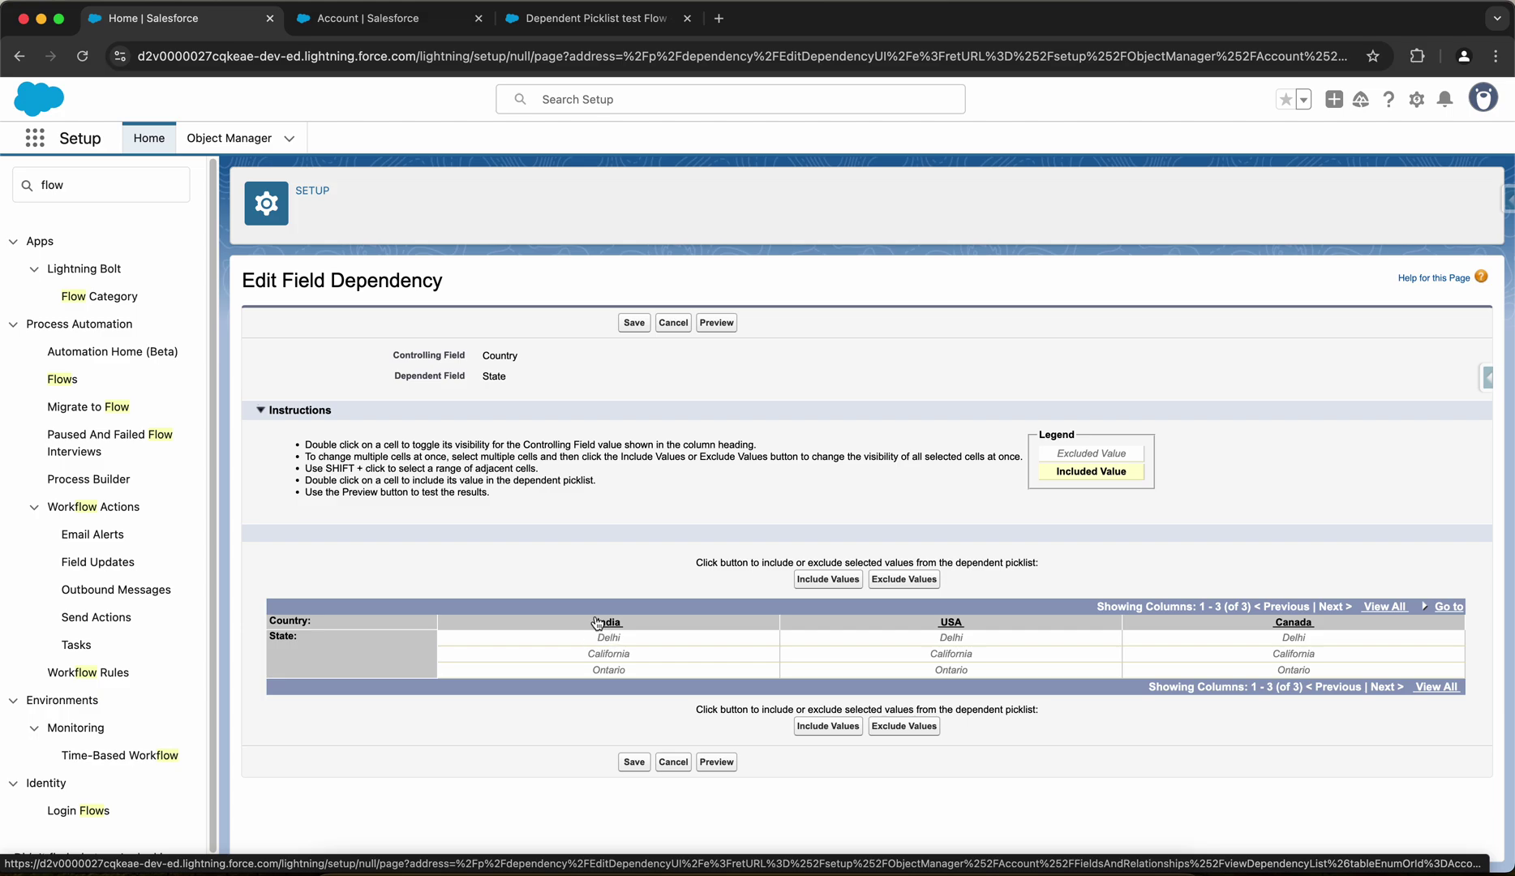
Step: Map the State values: Delhi for India, California for USA, Ontario for Canada
click(604, 639)
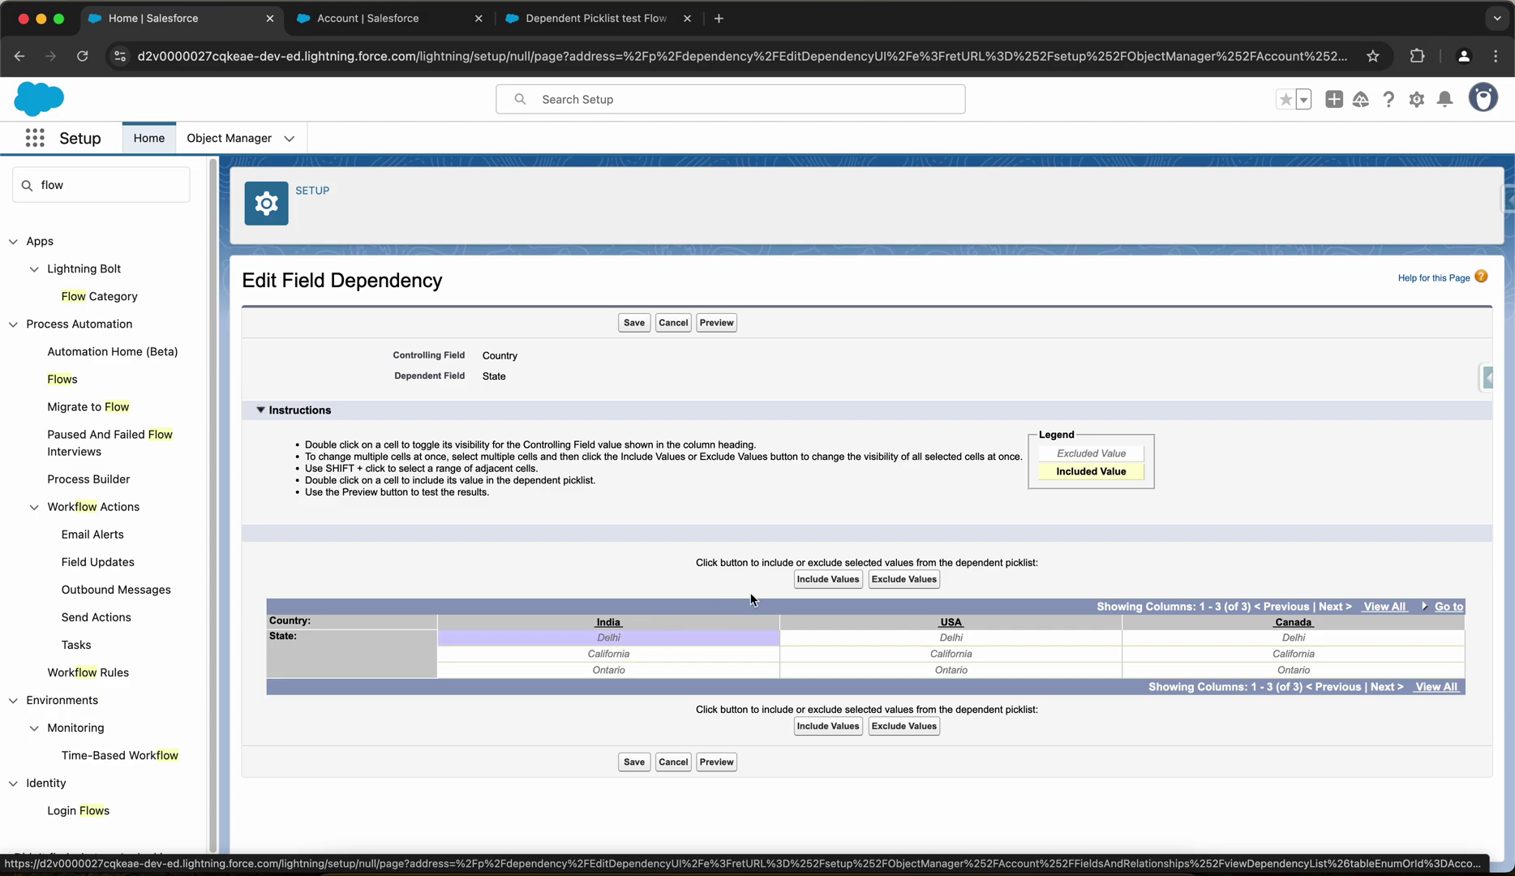
click(803, 581)
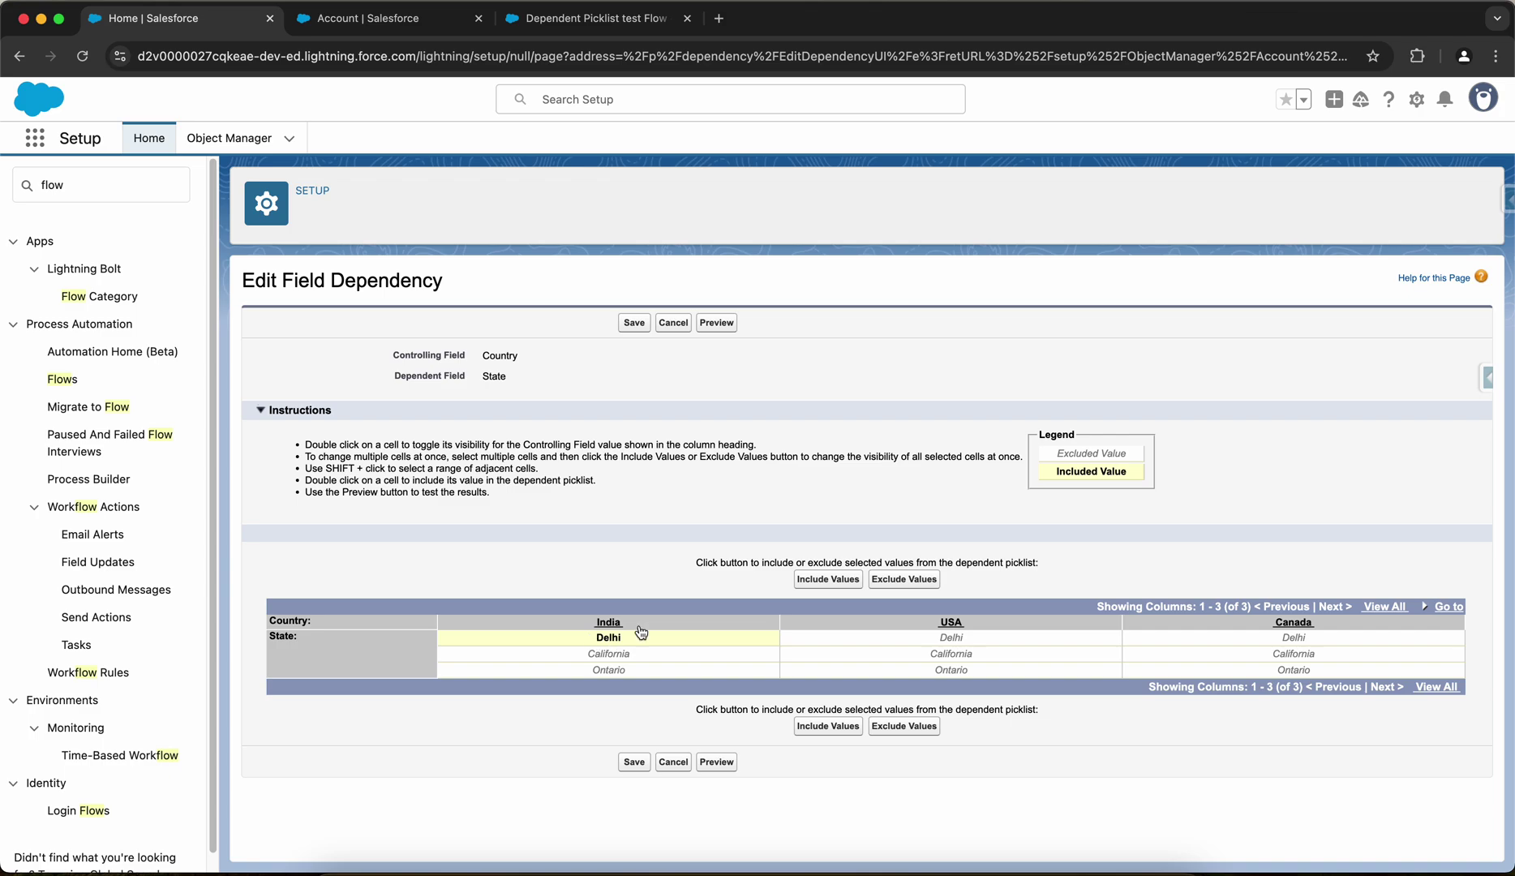
click(954, 657)
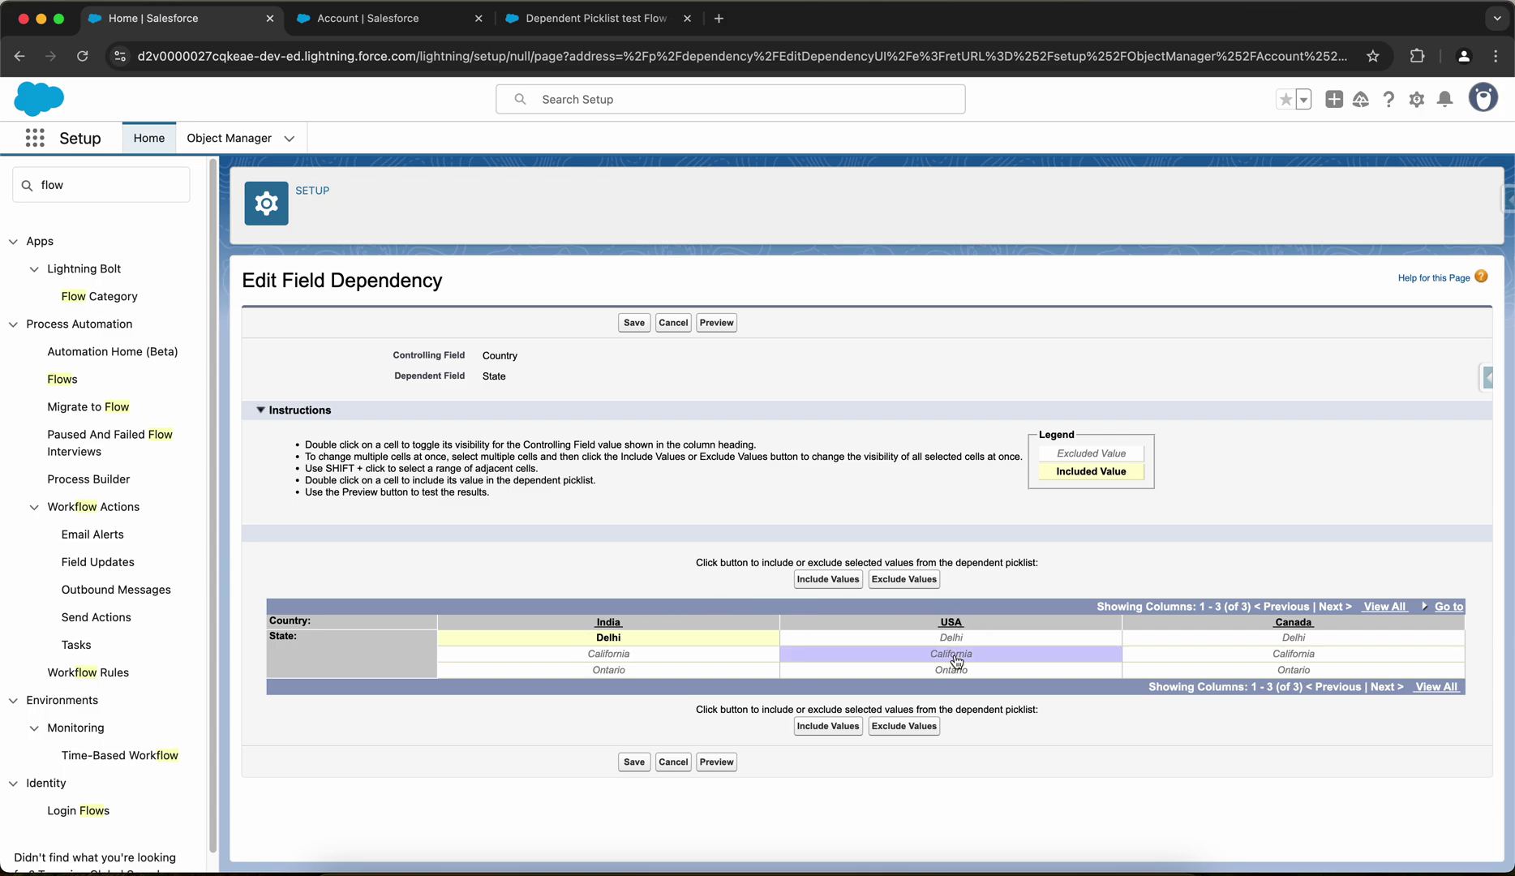
click(828, 581)
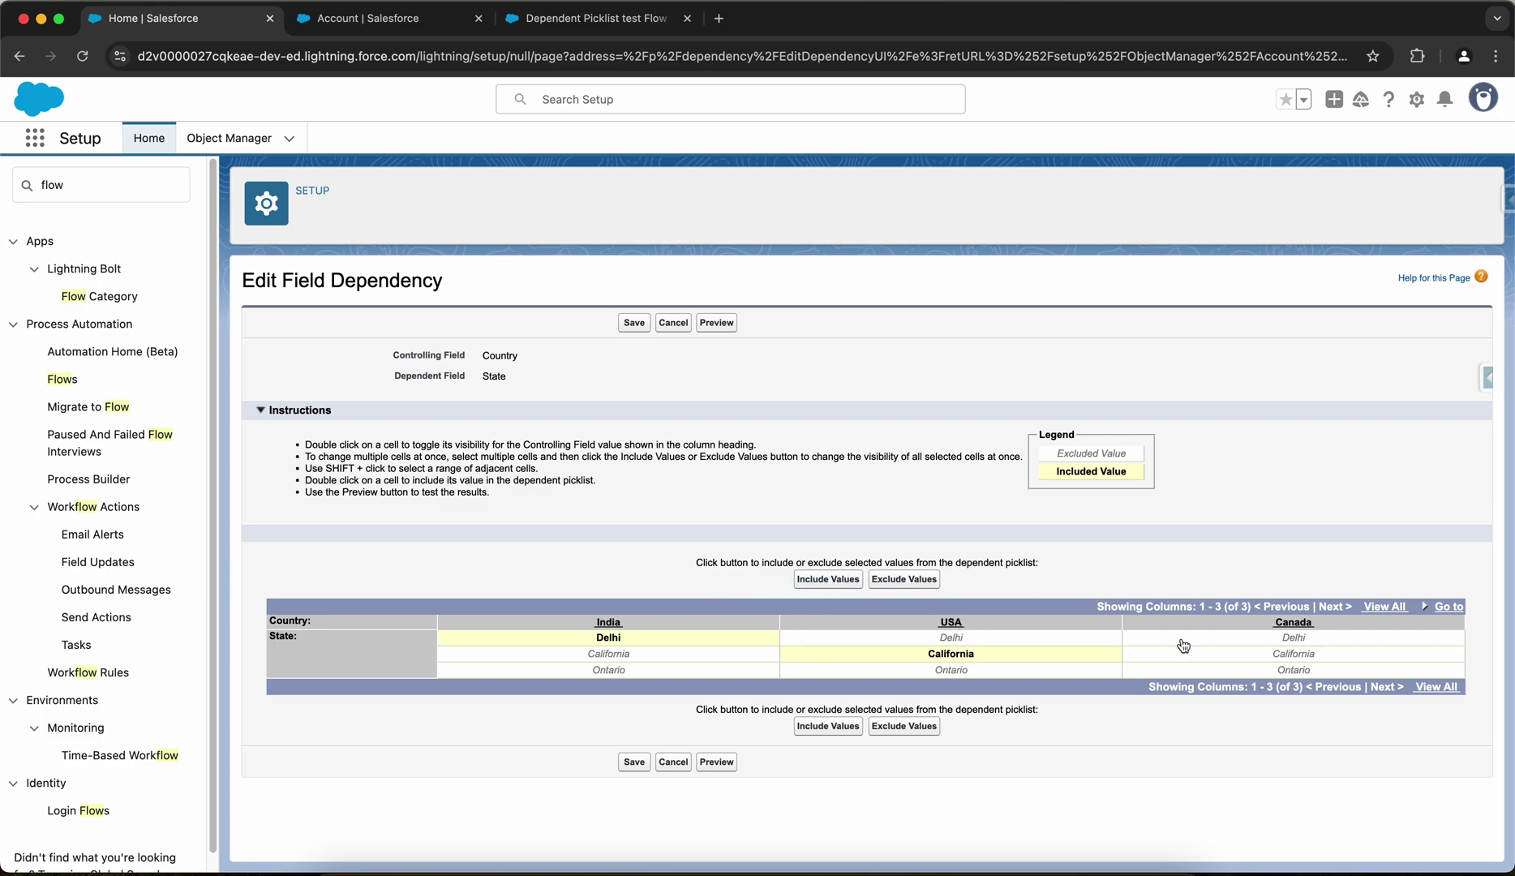
click(1298, 667)
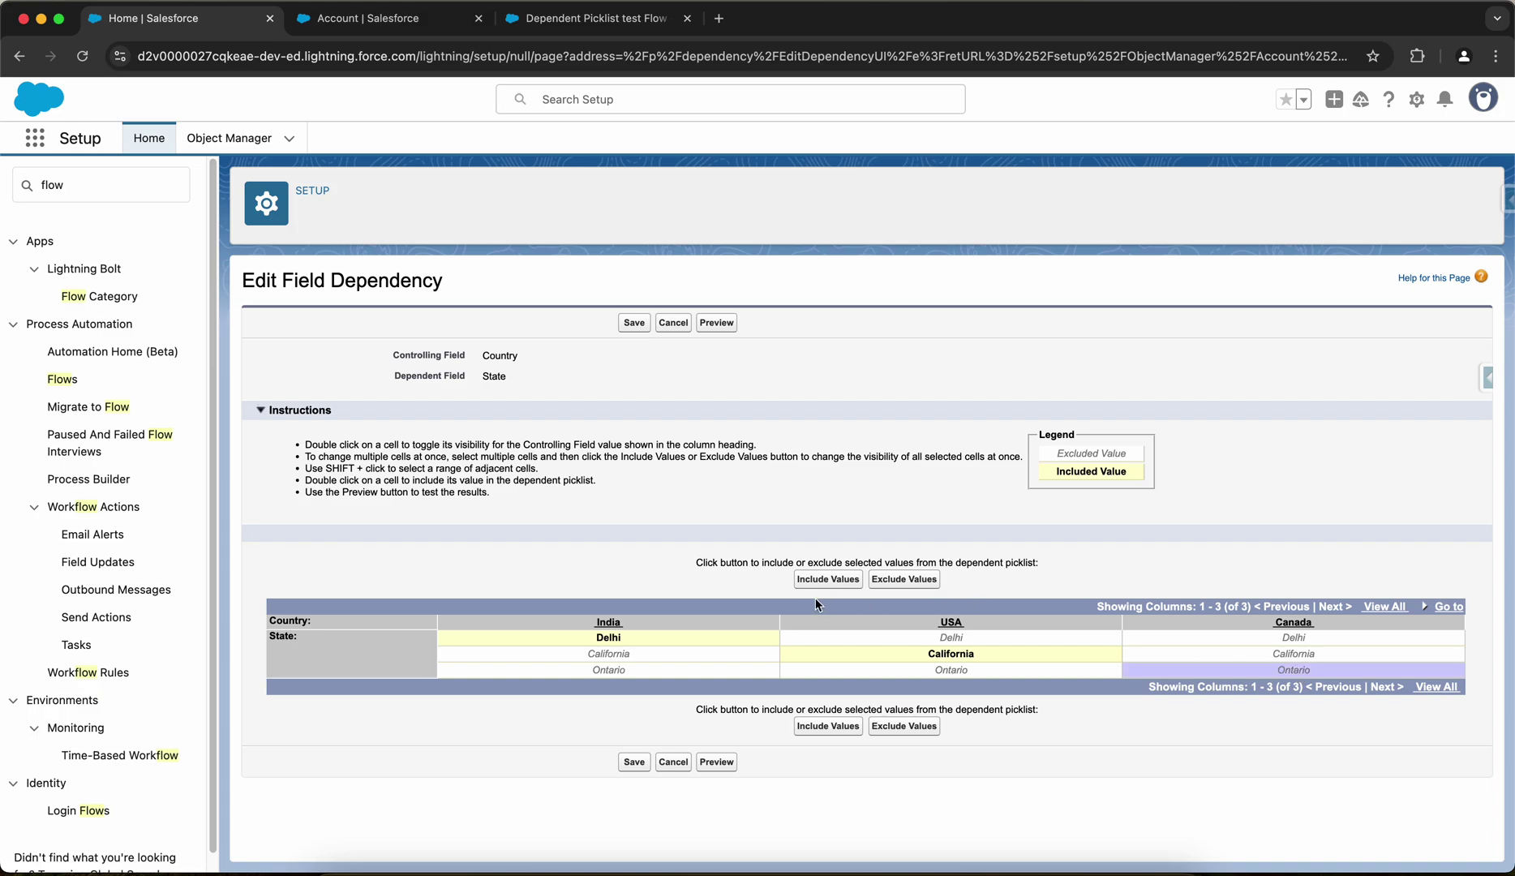
click(821, 577)
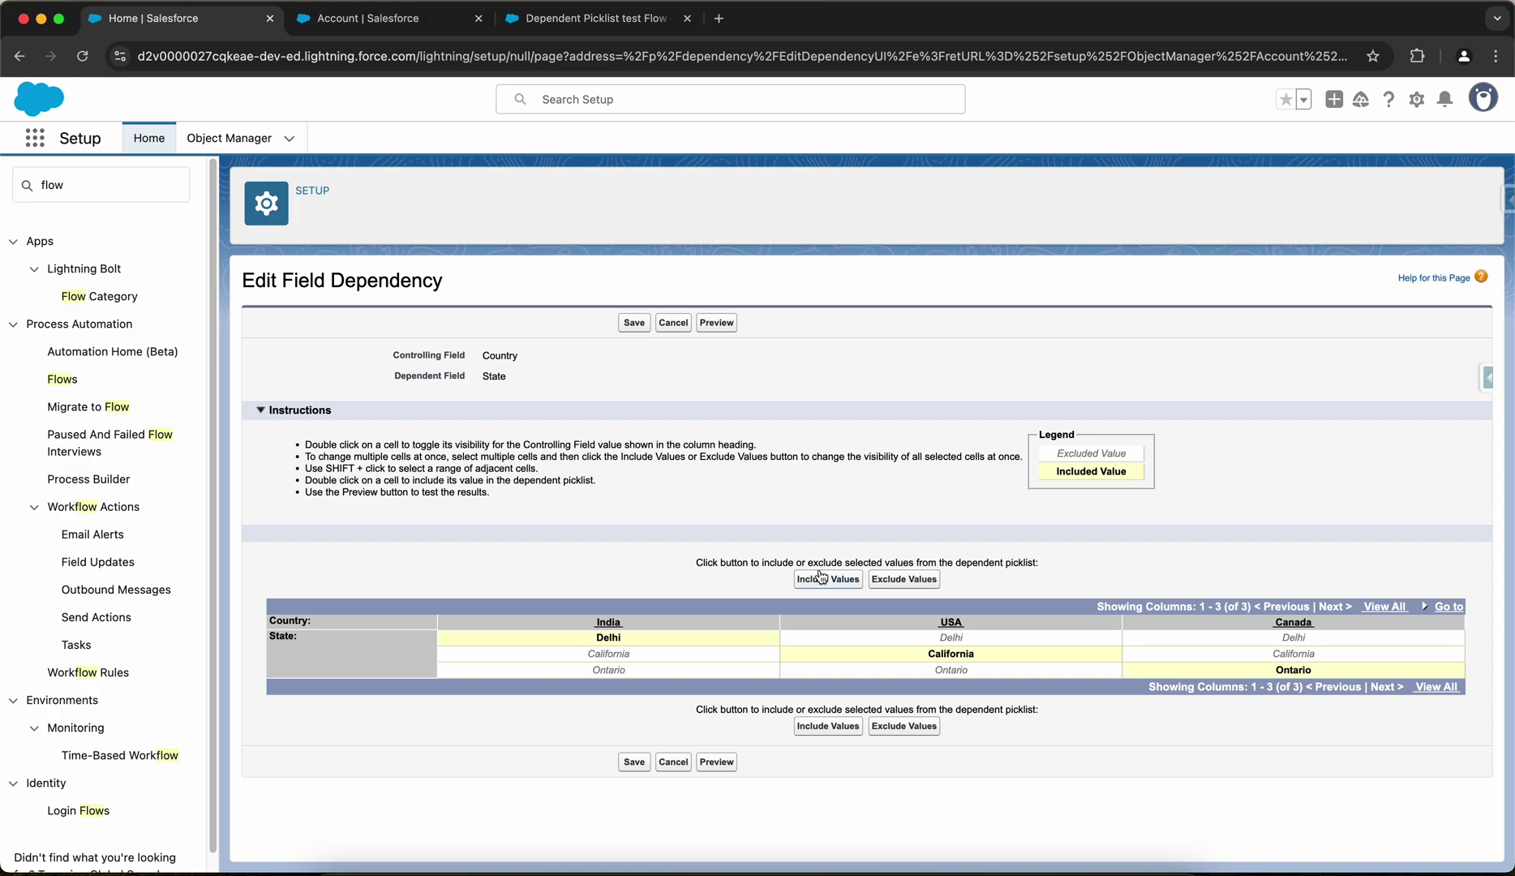
Step: Preview the picklists to confirm India offers Delhi and USA only California, then save the dependency
click(717, 762)
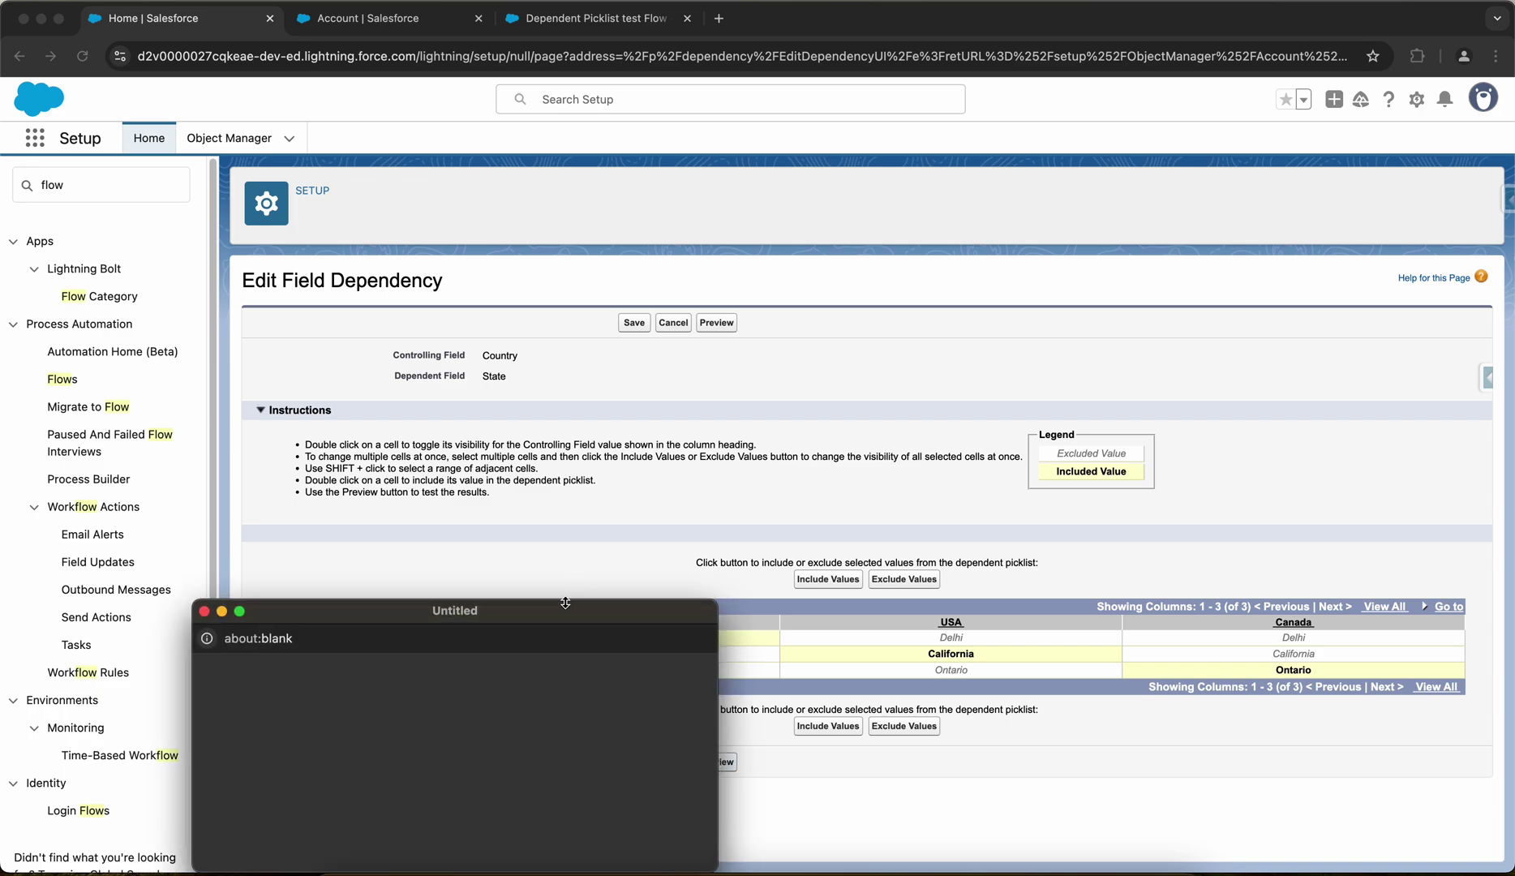
click(459, 491)
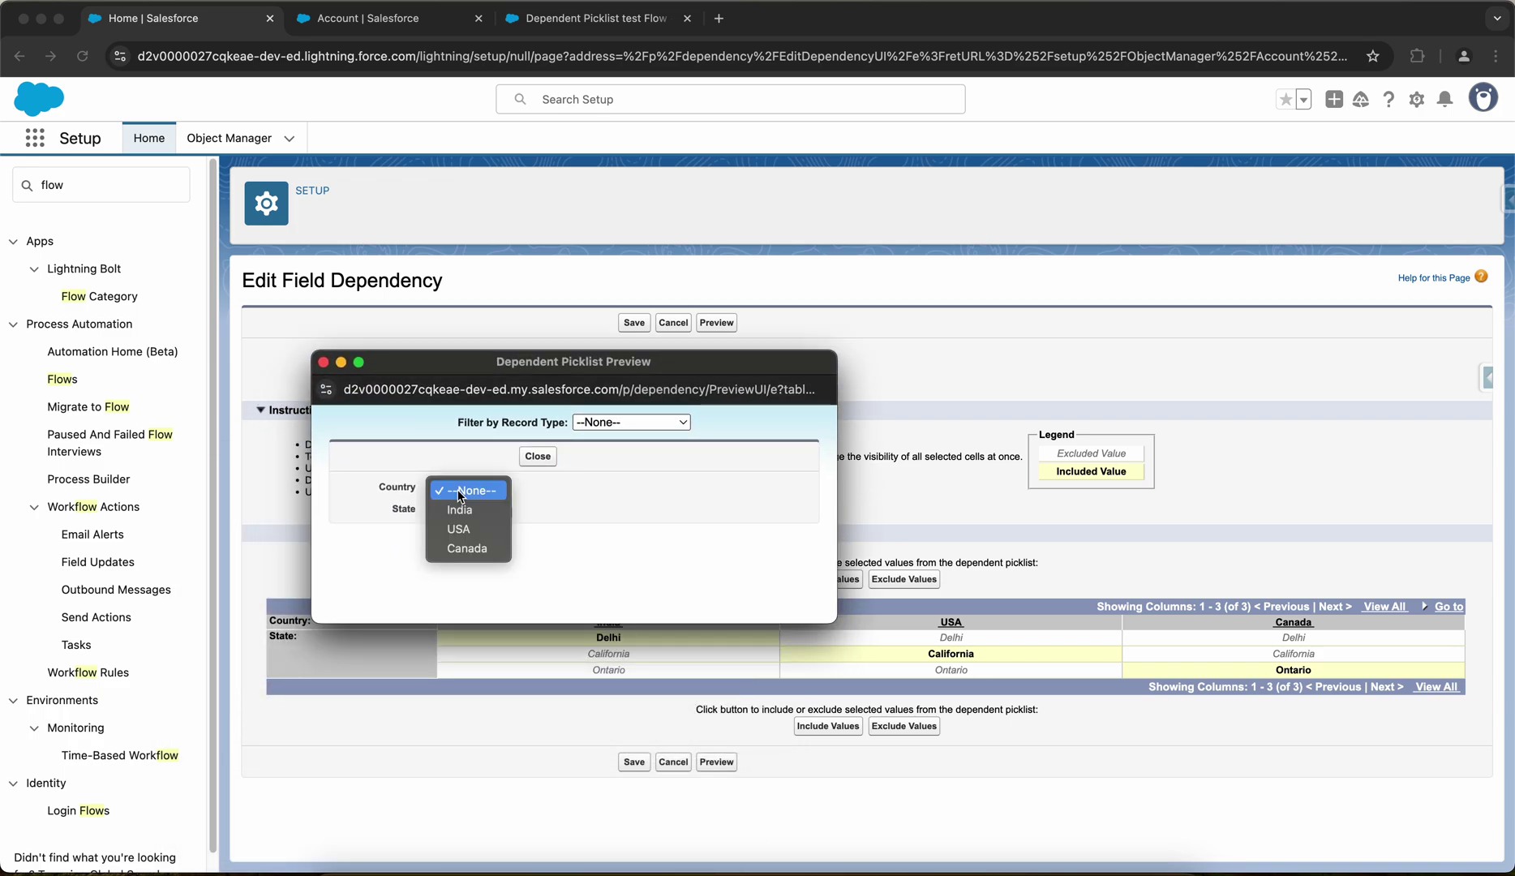
click(459, 510)
click(459, 509)
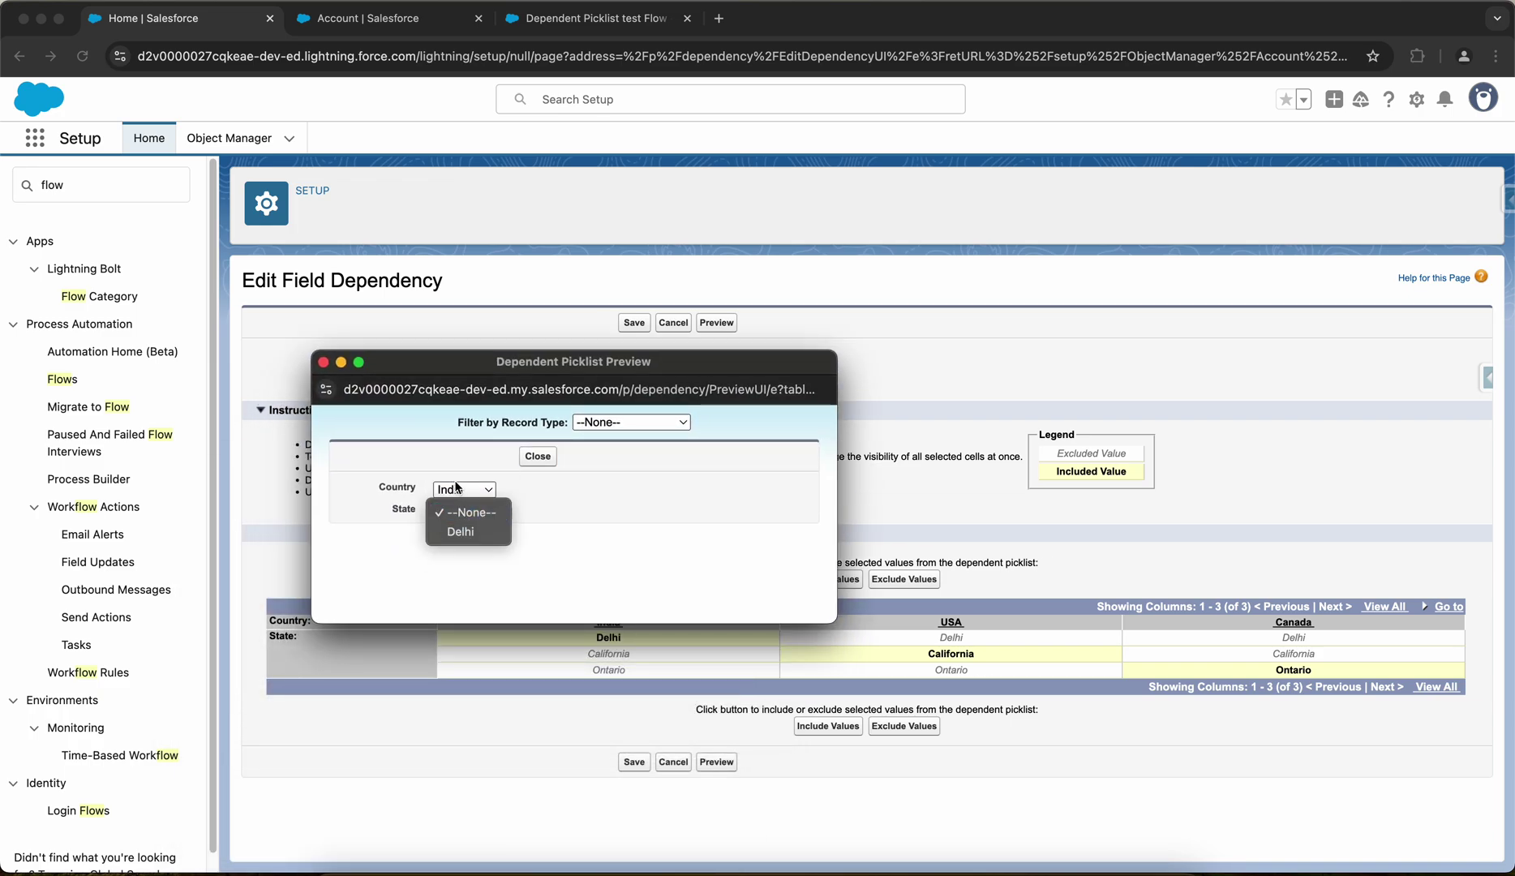
click(456, 488)
click(459, 490)
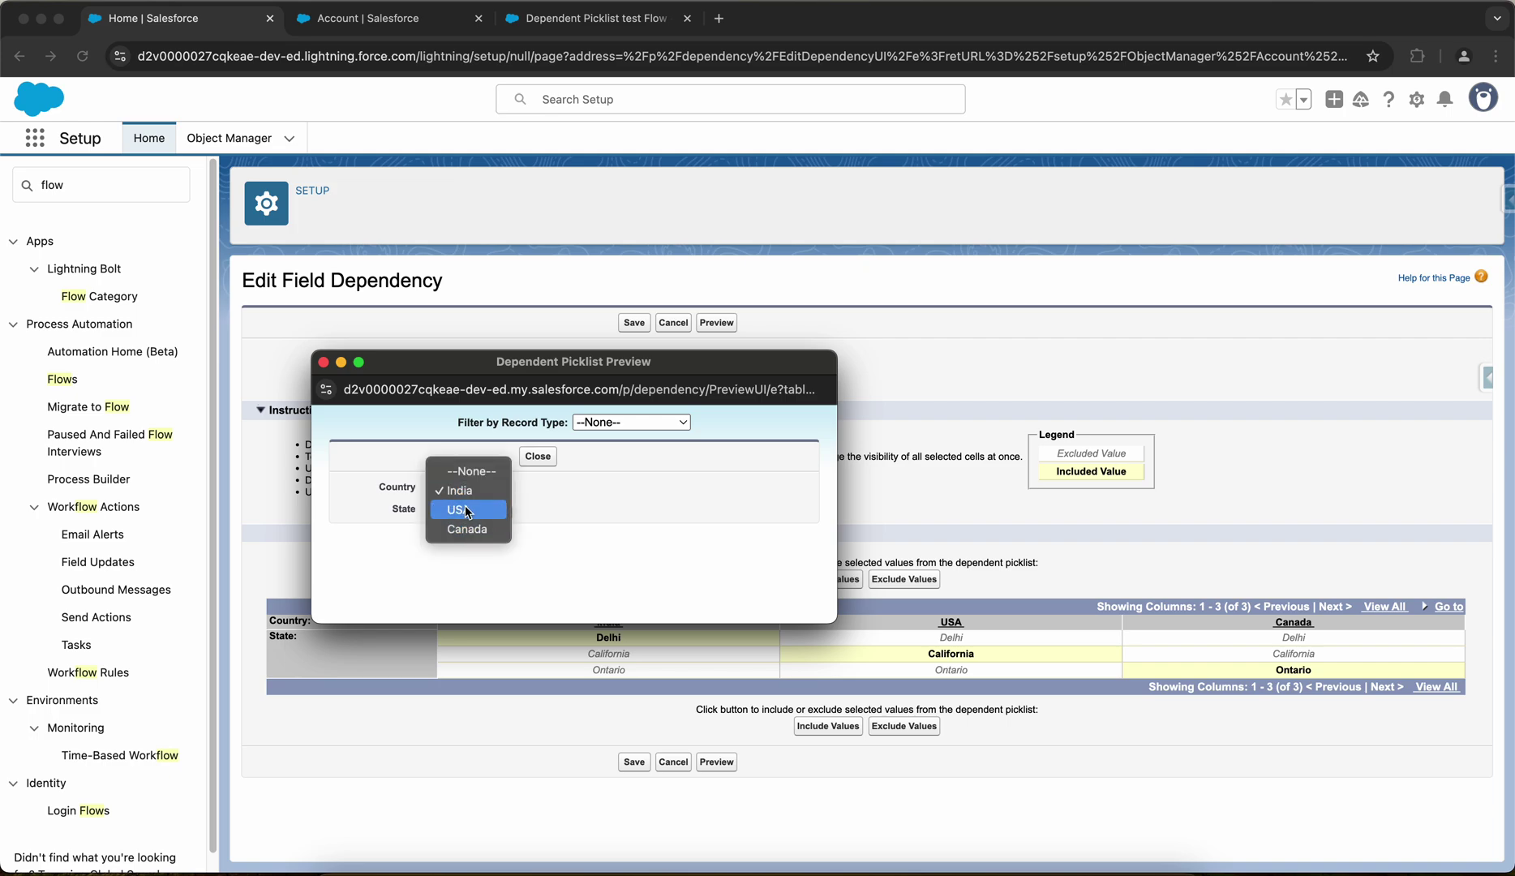
click(467, 511)
click(466, 511)
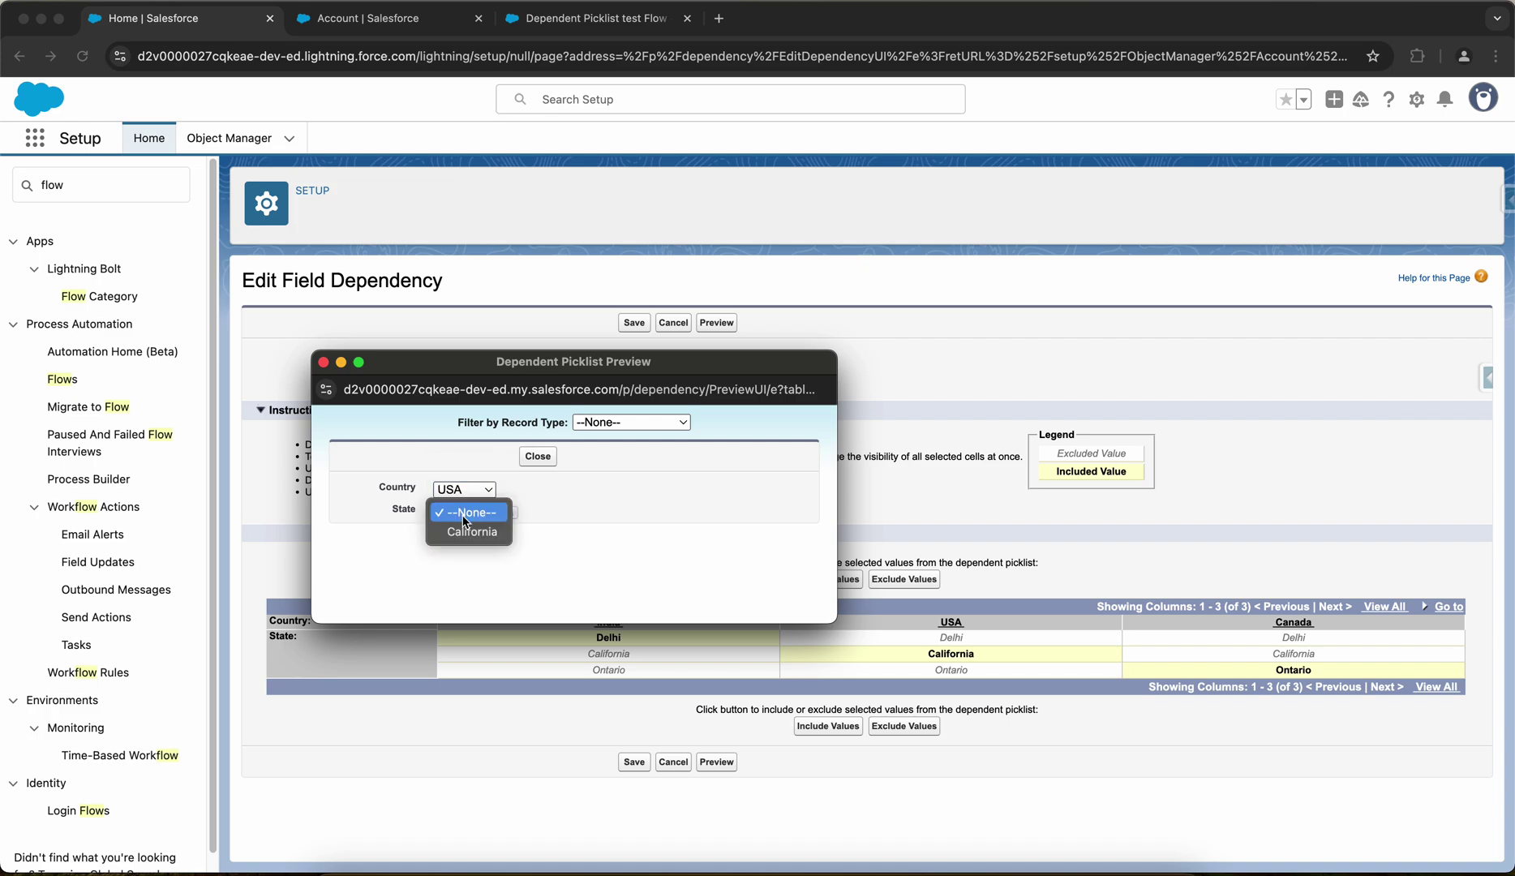
click(323, 362)
click(323, 363)
click(634, 323)
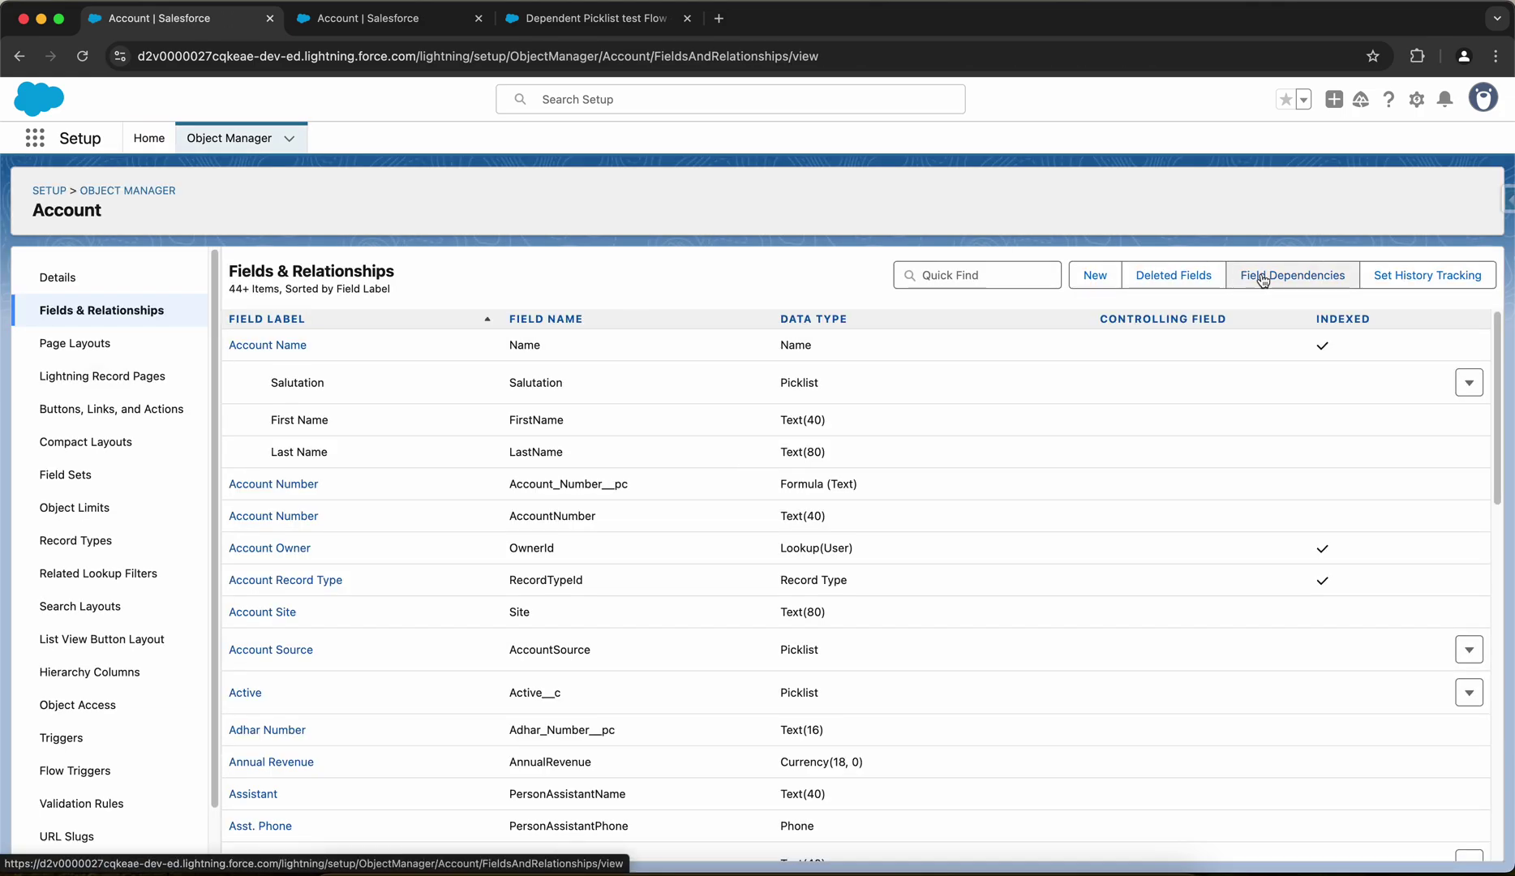
Step: Create a new Account field dependency with State controlling and City dependent
click(1292, 275)
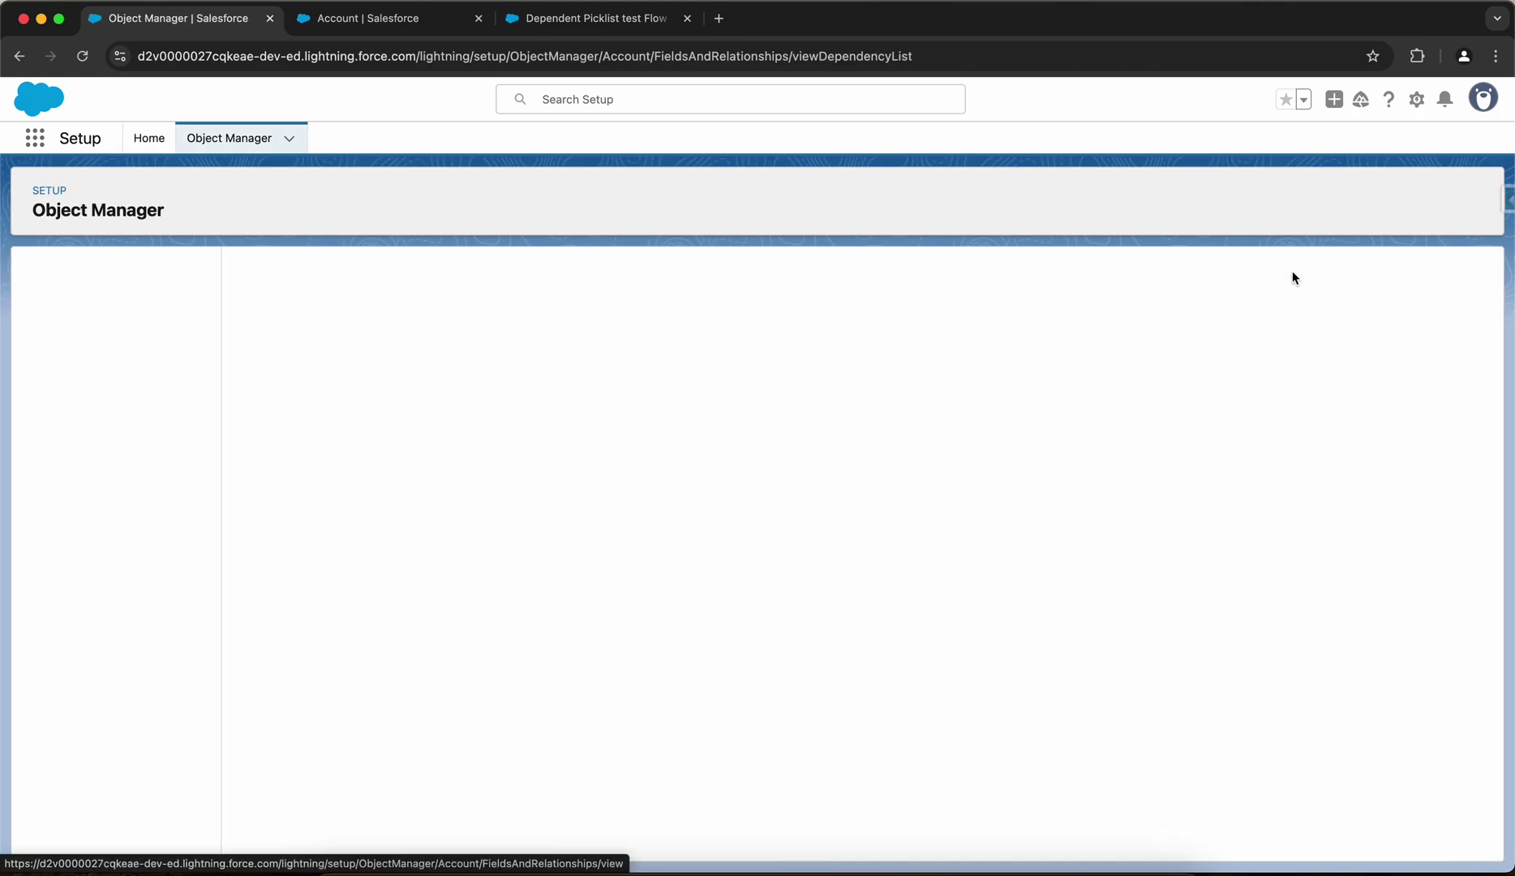
click(636, 339)
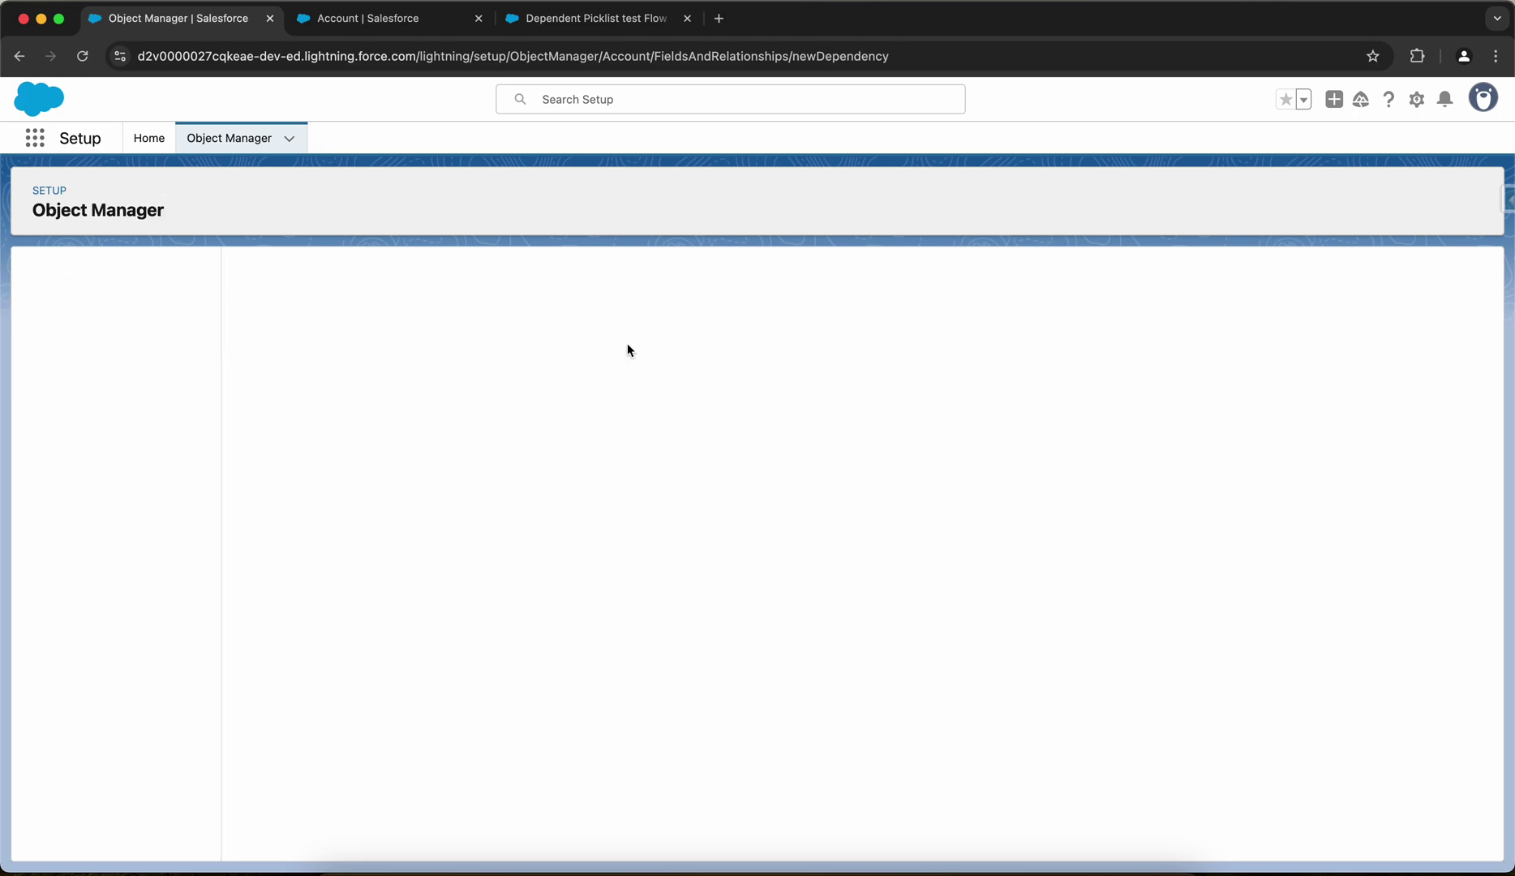
click(559, 448)
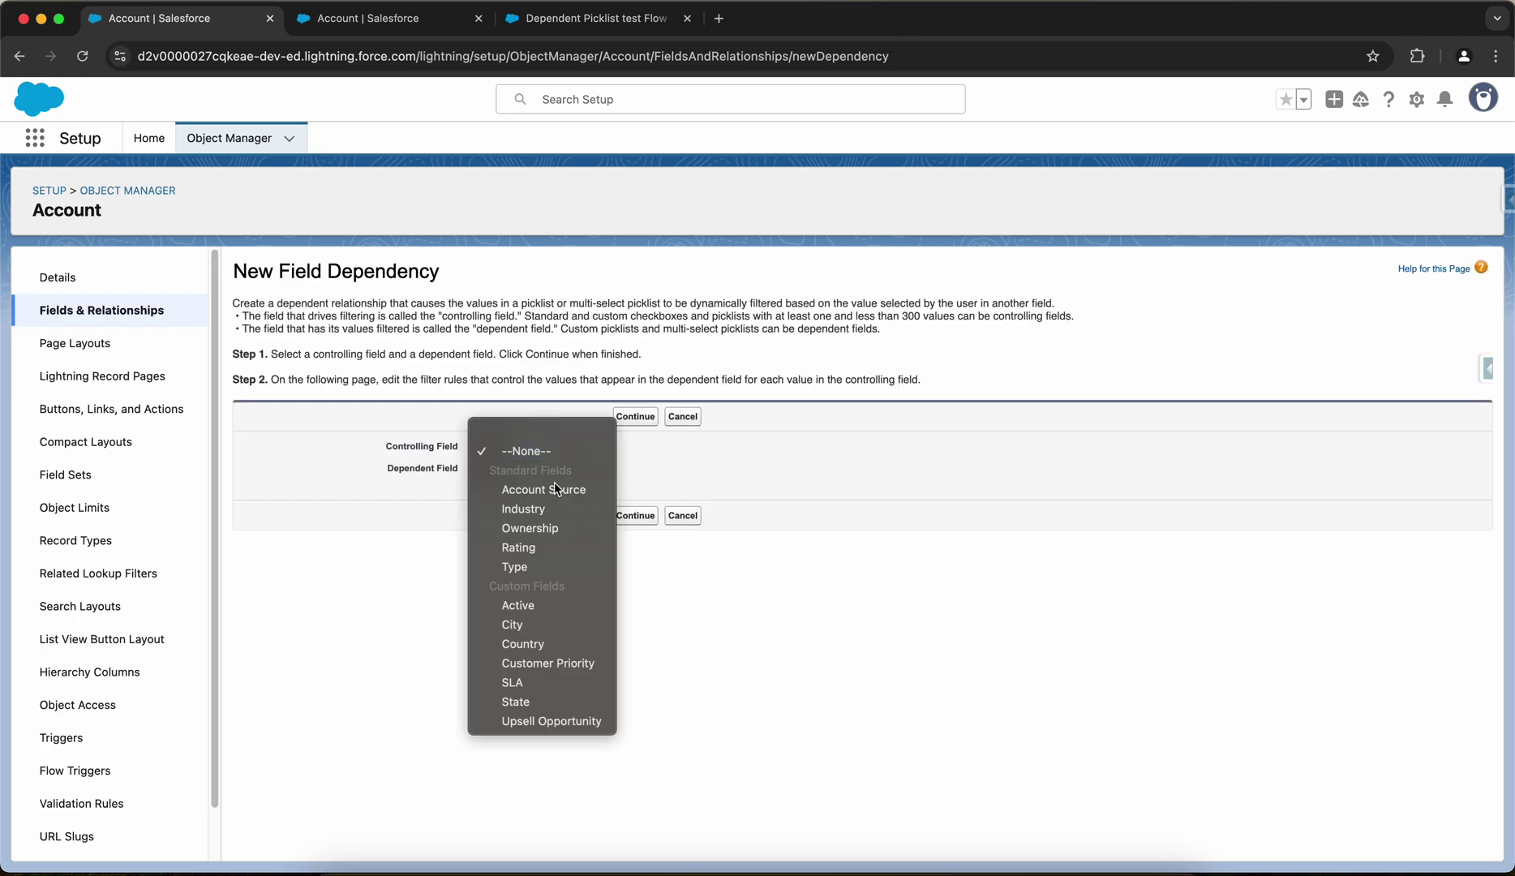
click(544, 696)
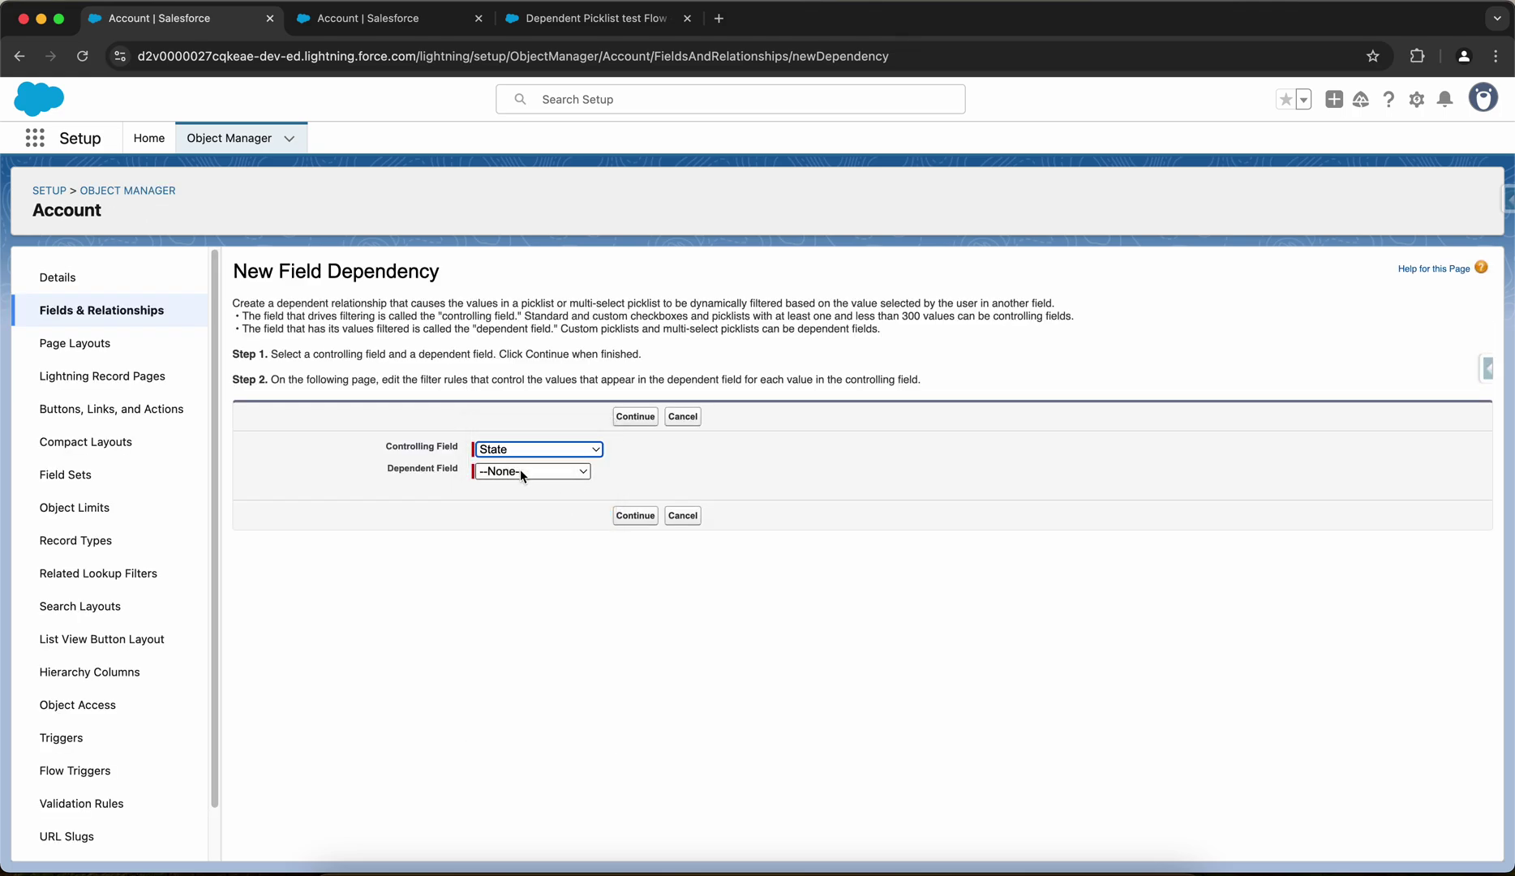
click(521, 470)
click(526, 514)
click(627, 417)
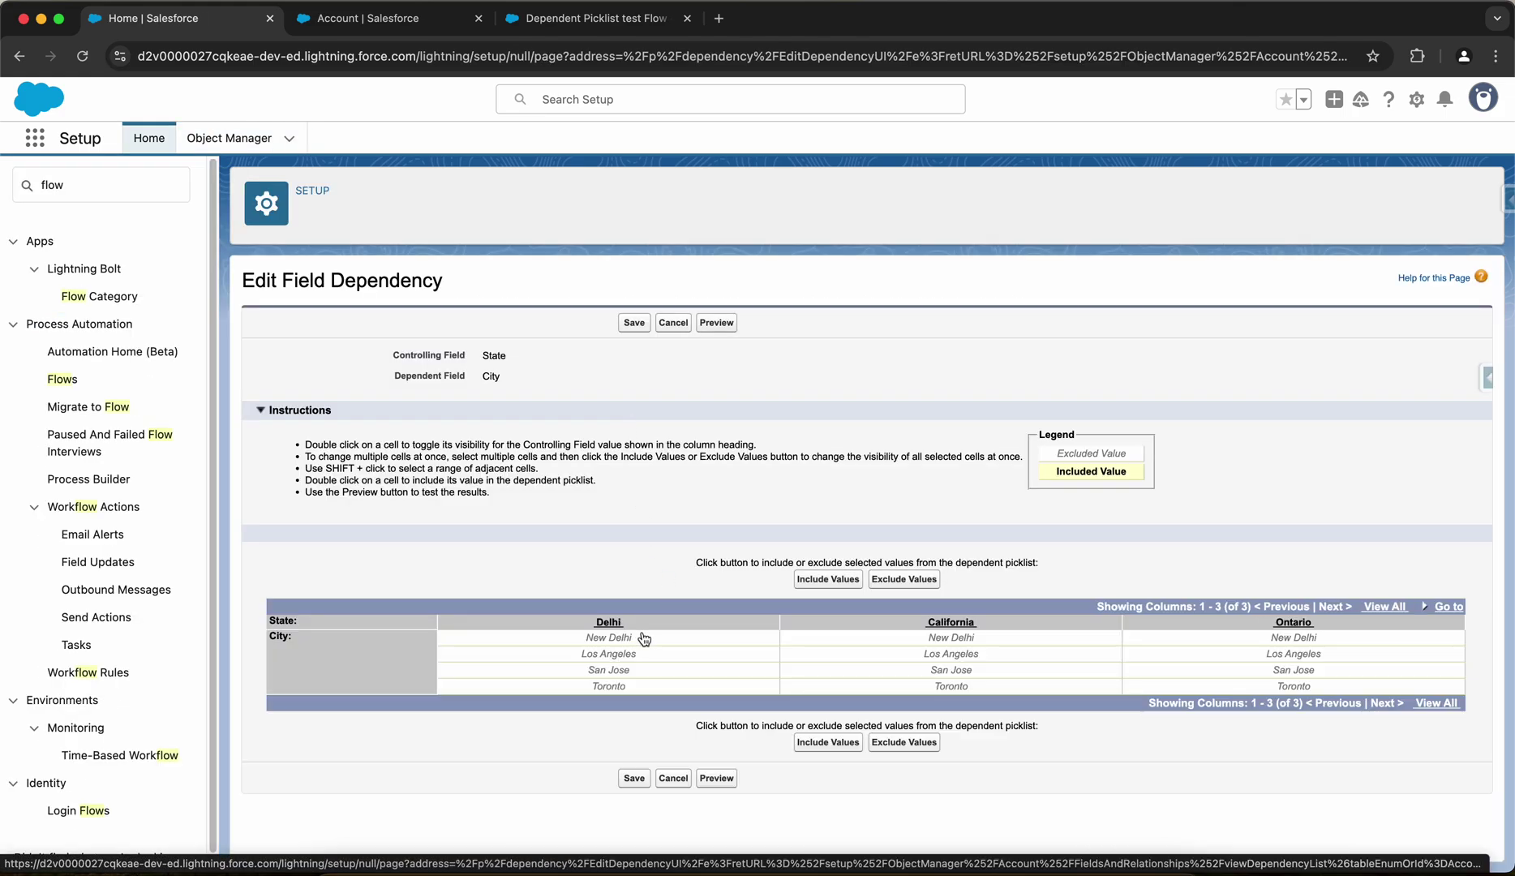
Step: Map New Delhi to Delhi, Los Angeles and San Jose to California, Toronto to Ontario, and save
click(619, 644)
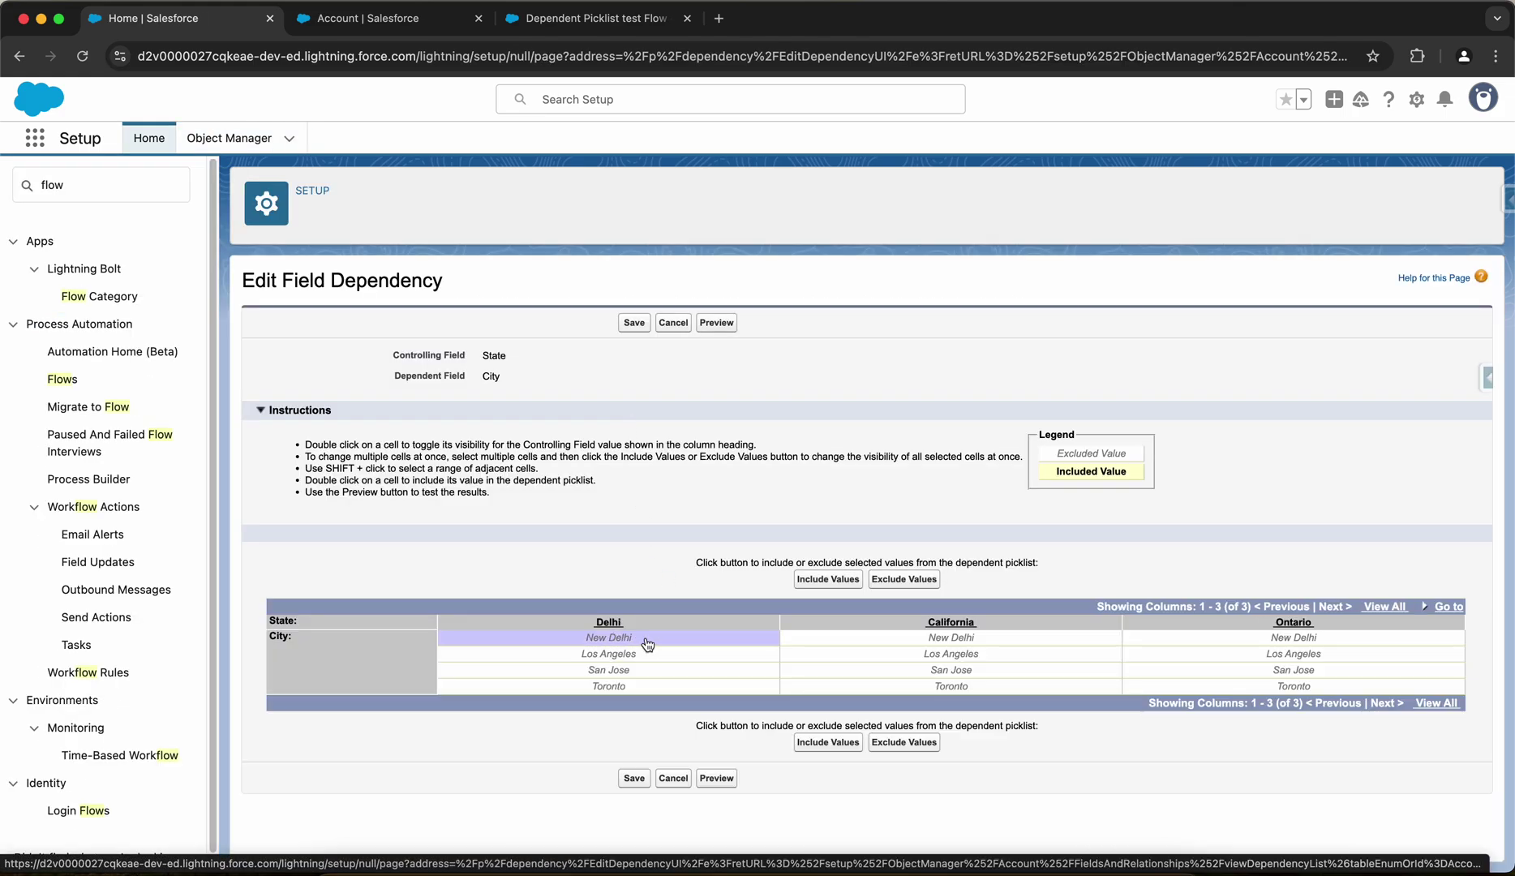
click(828, 579)
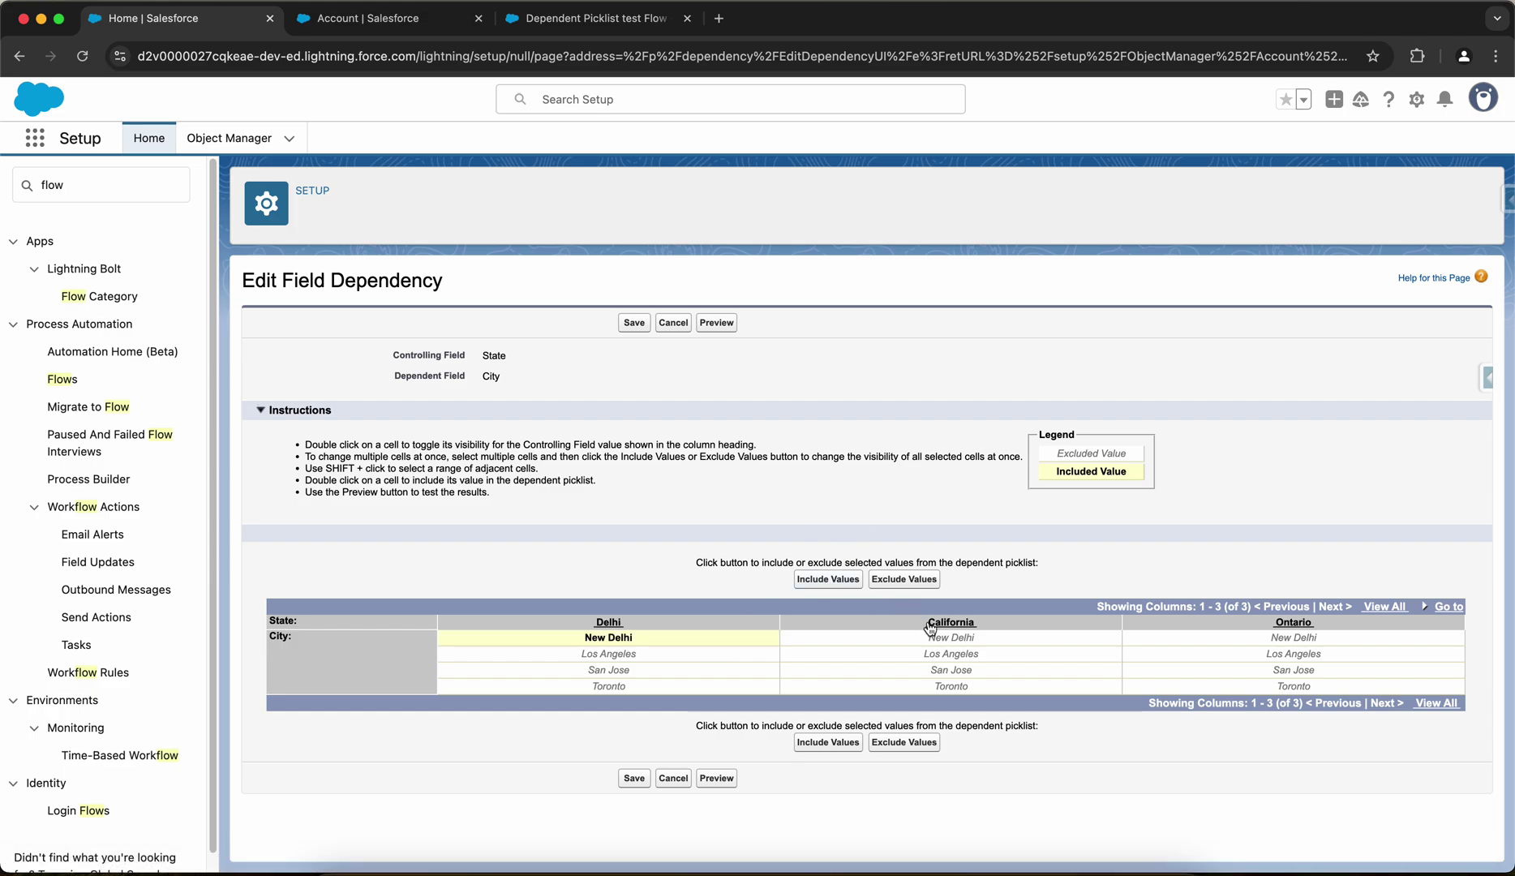
click(964, 656)
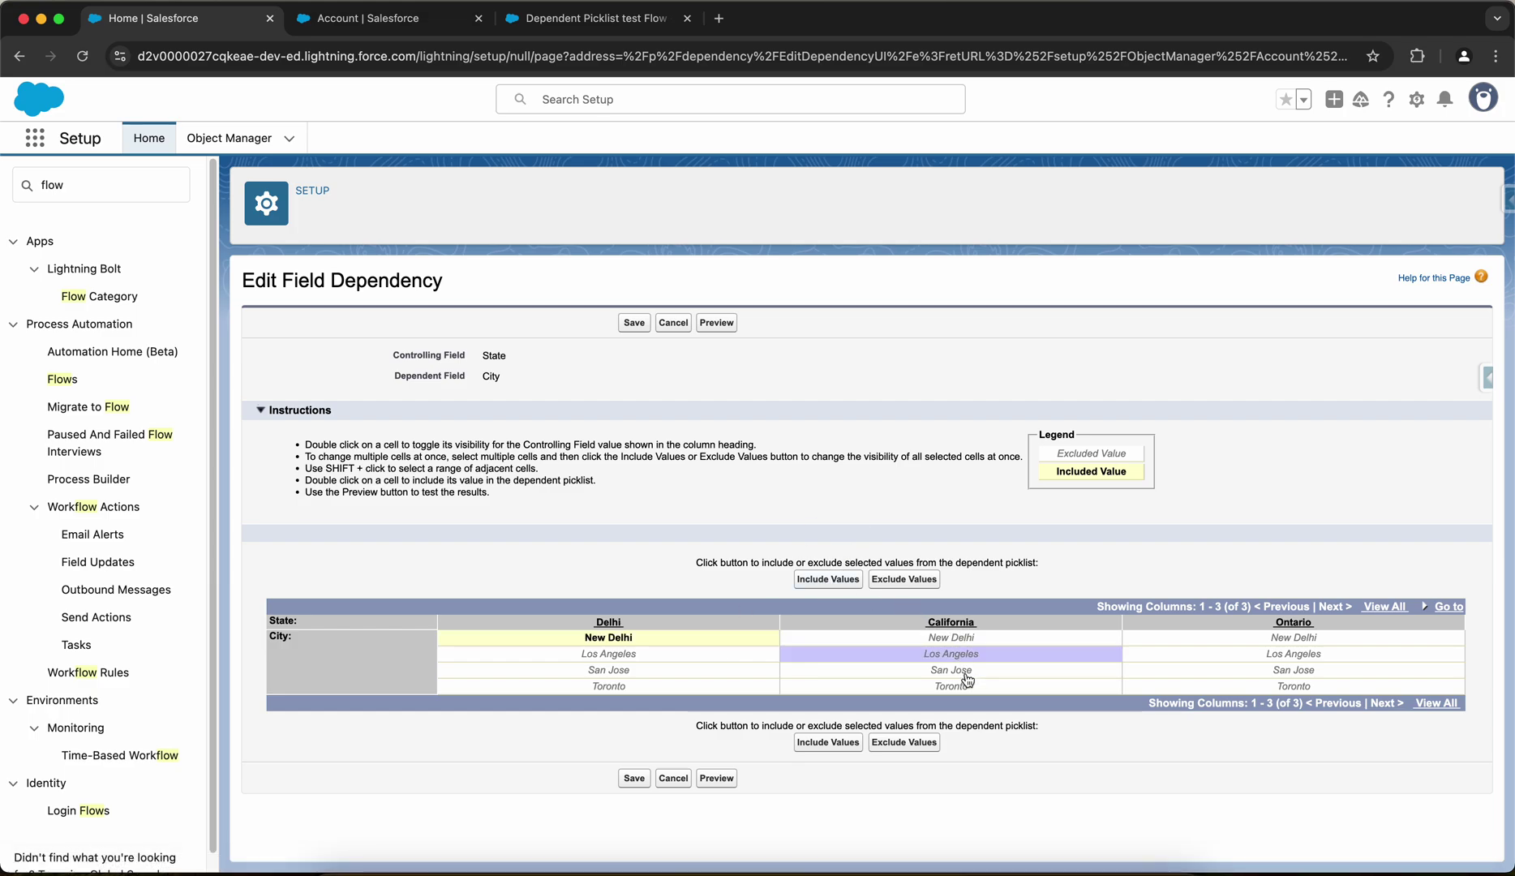
shift+click(966, 673)
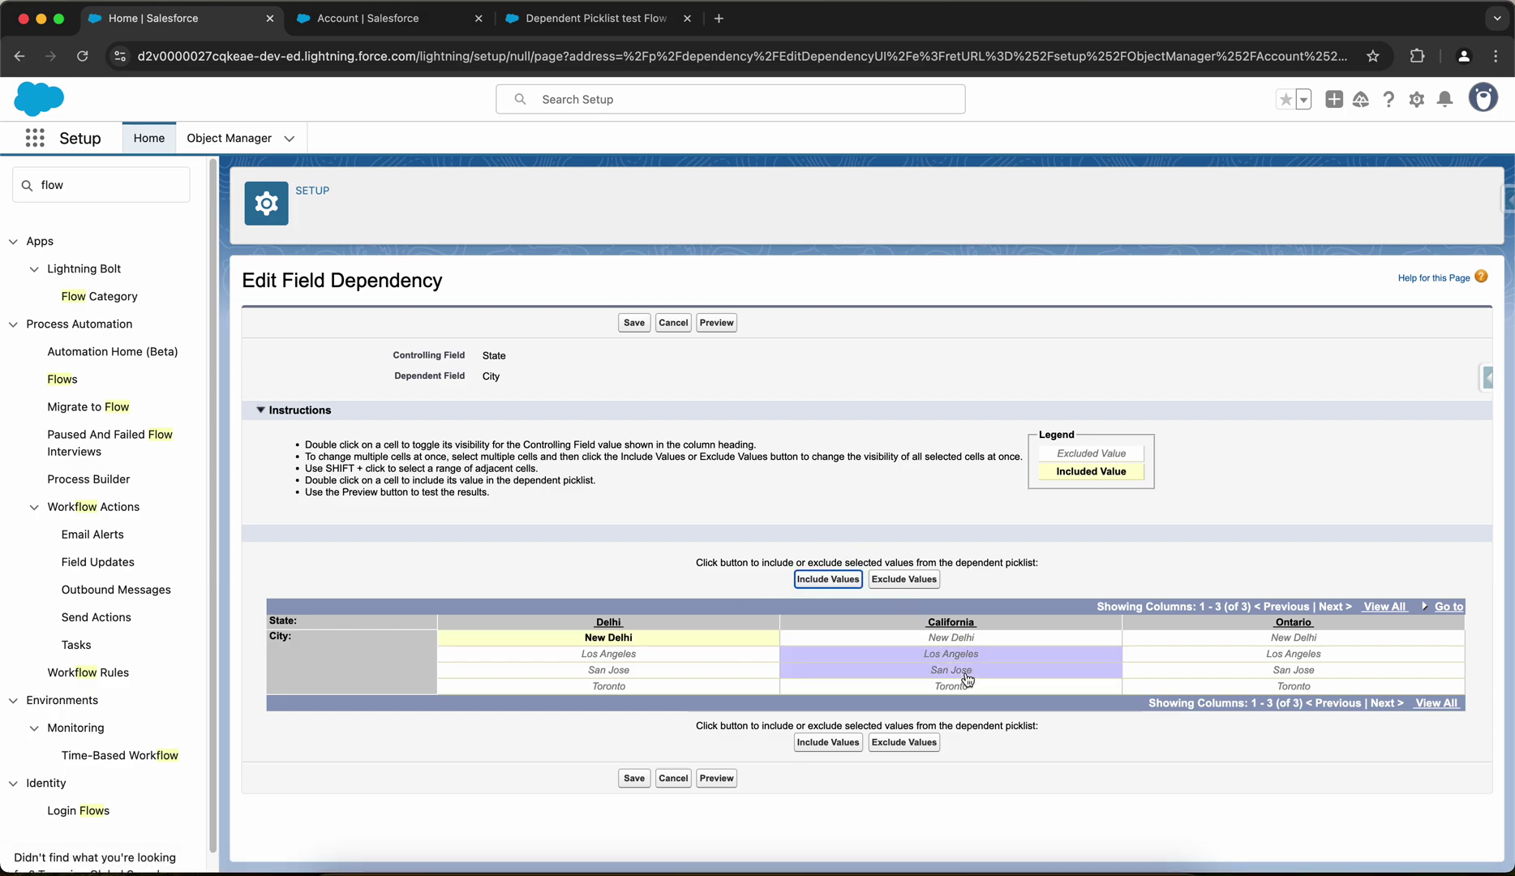
click(844, 577)
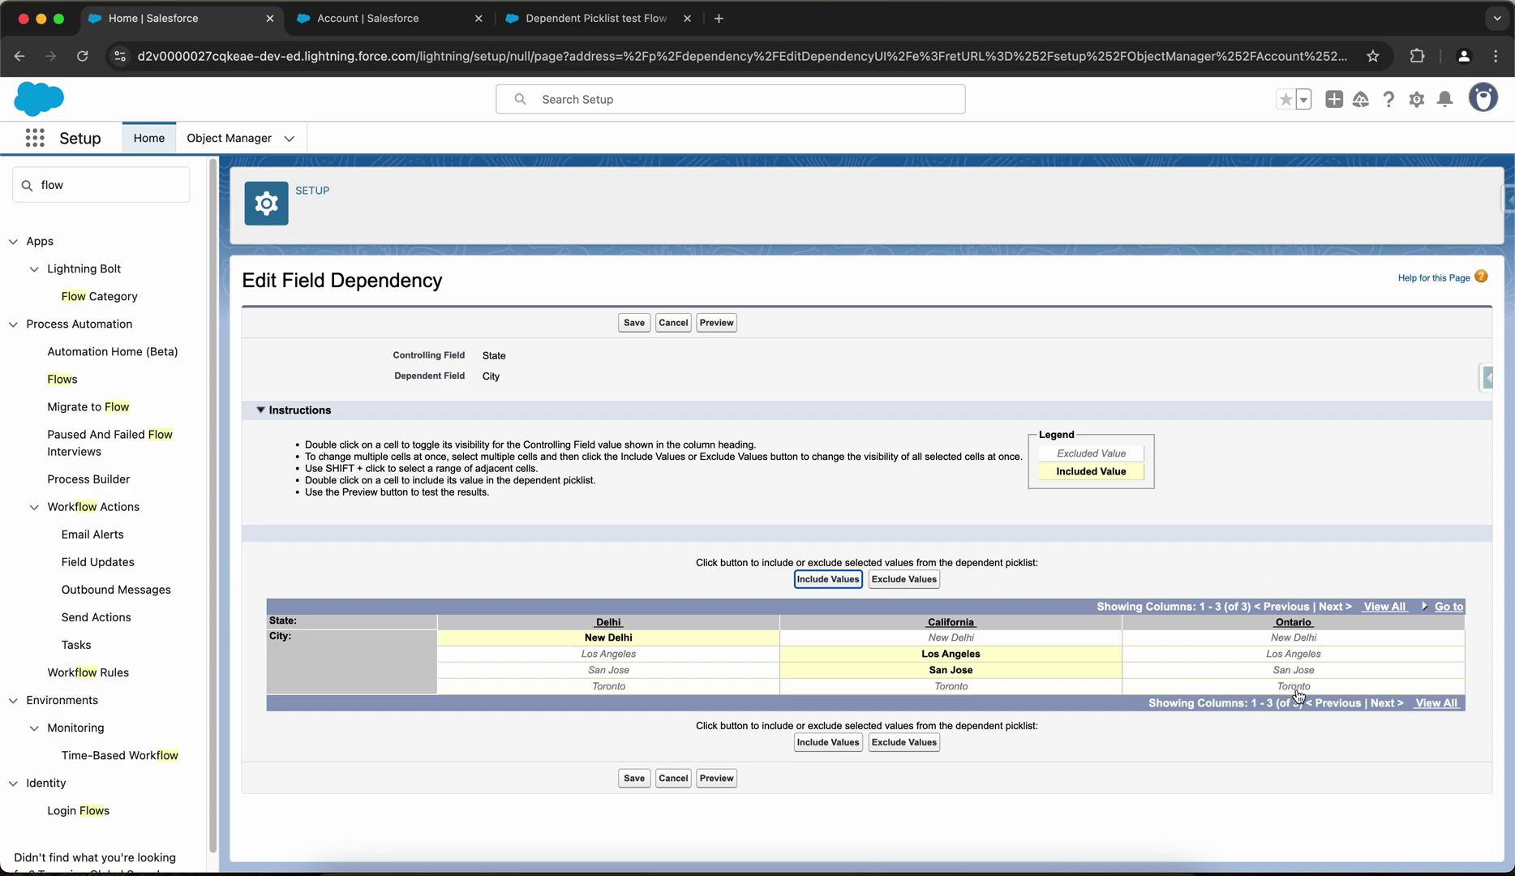
click(1295, 689)
click(826, 579)
click(635, 777)
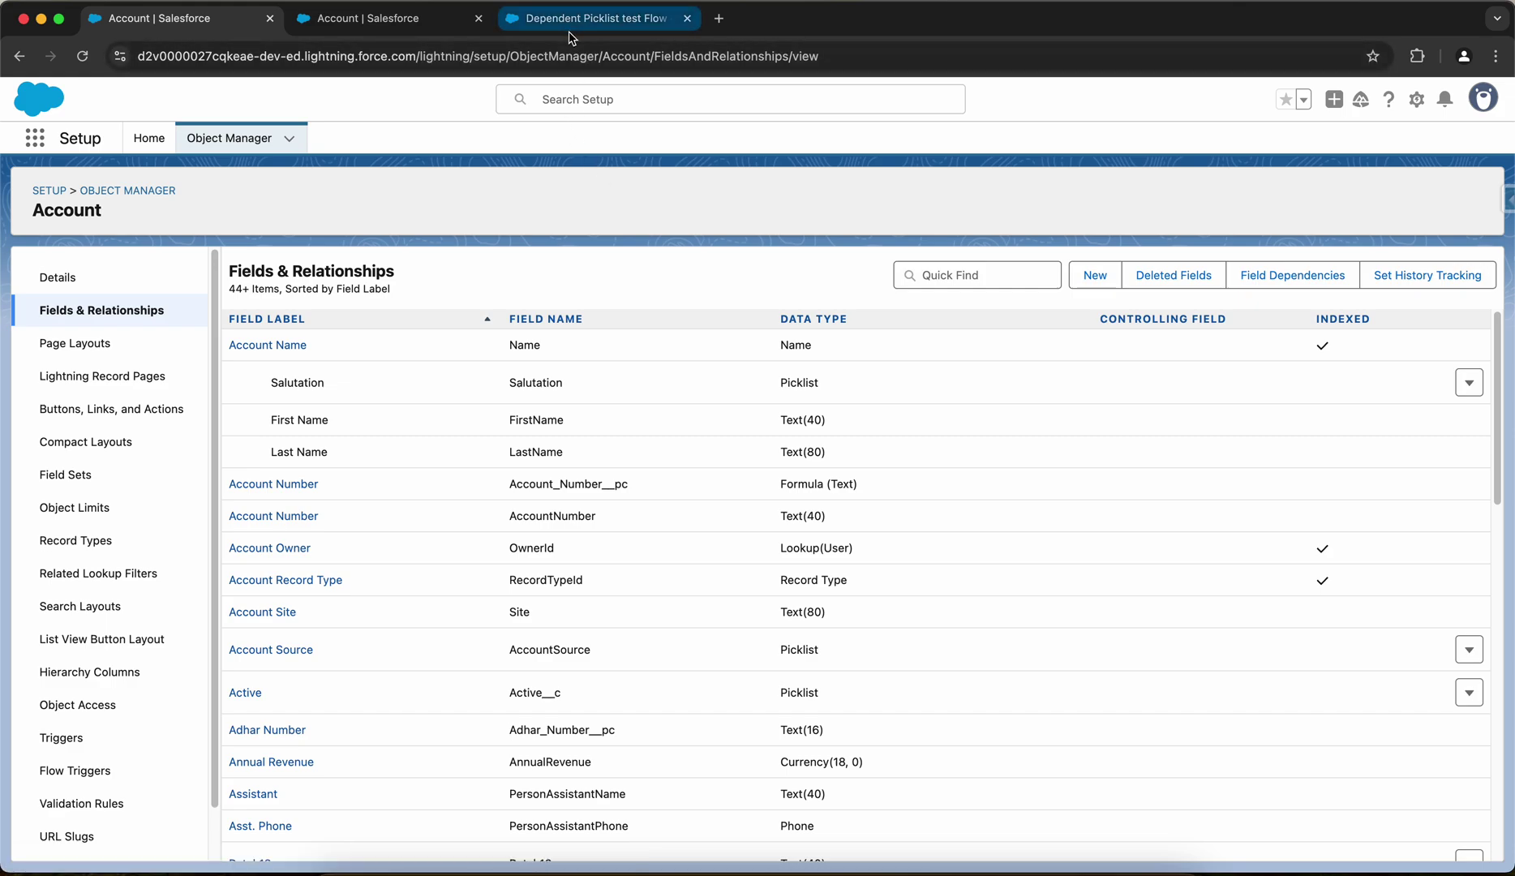
Step: In the Dependent Picklist test Flow, check the recordId variable is available for input
click(592, 18)
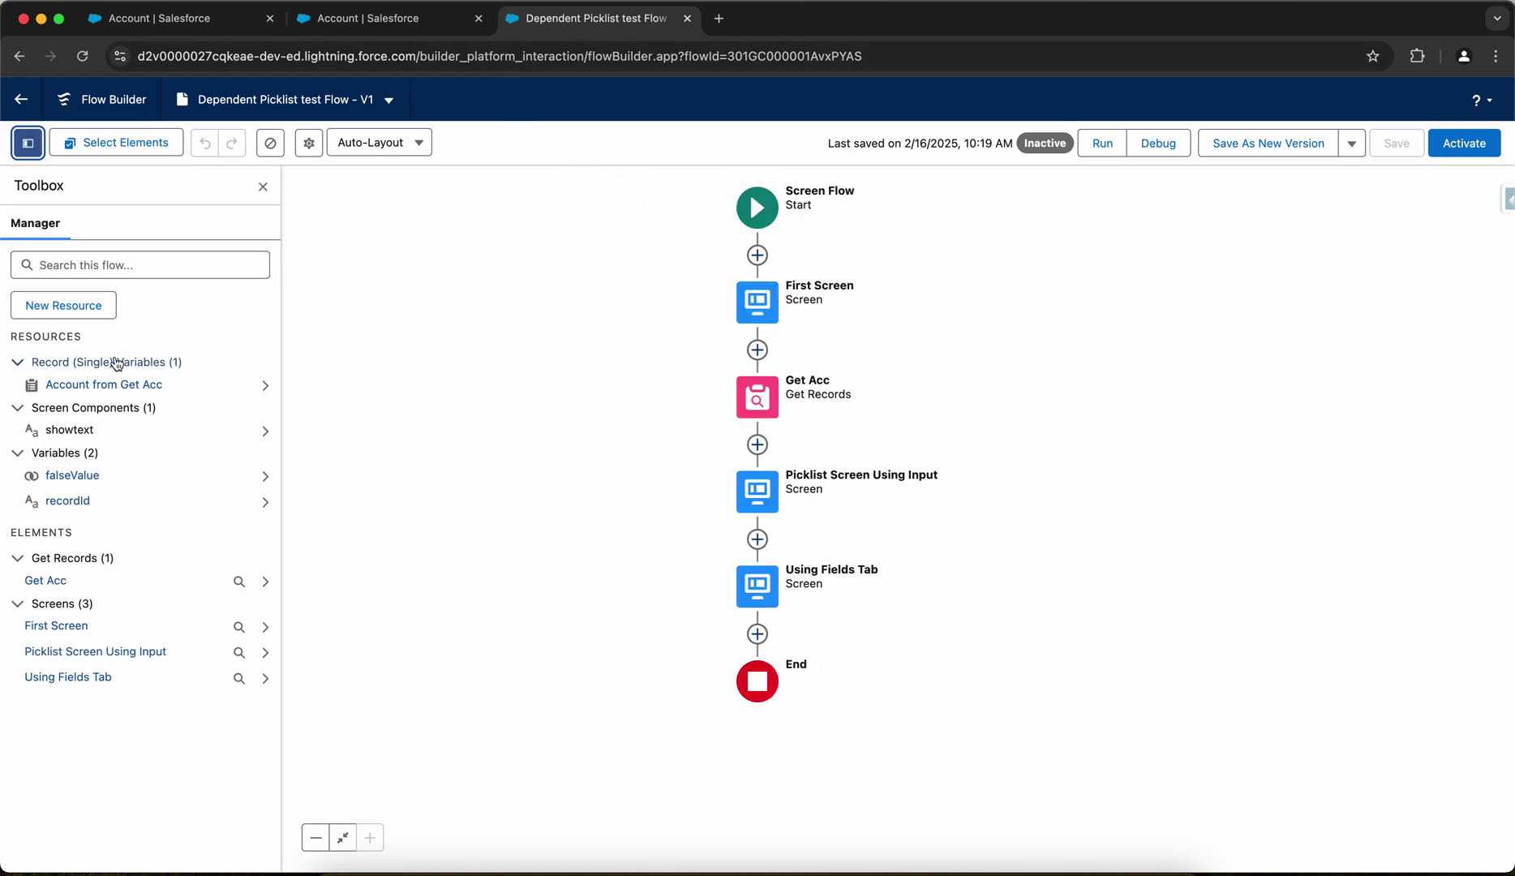
click(80, 504)
click(431, 344)
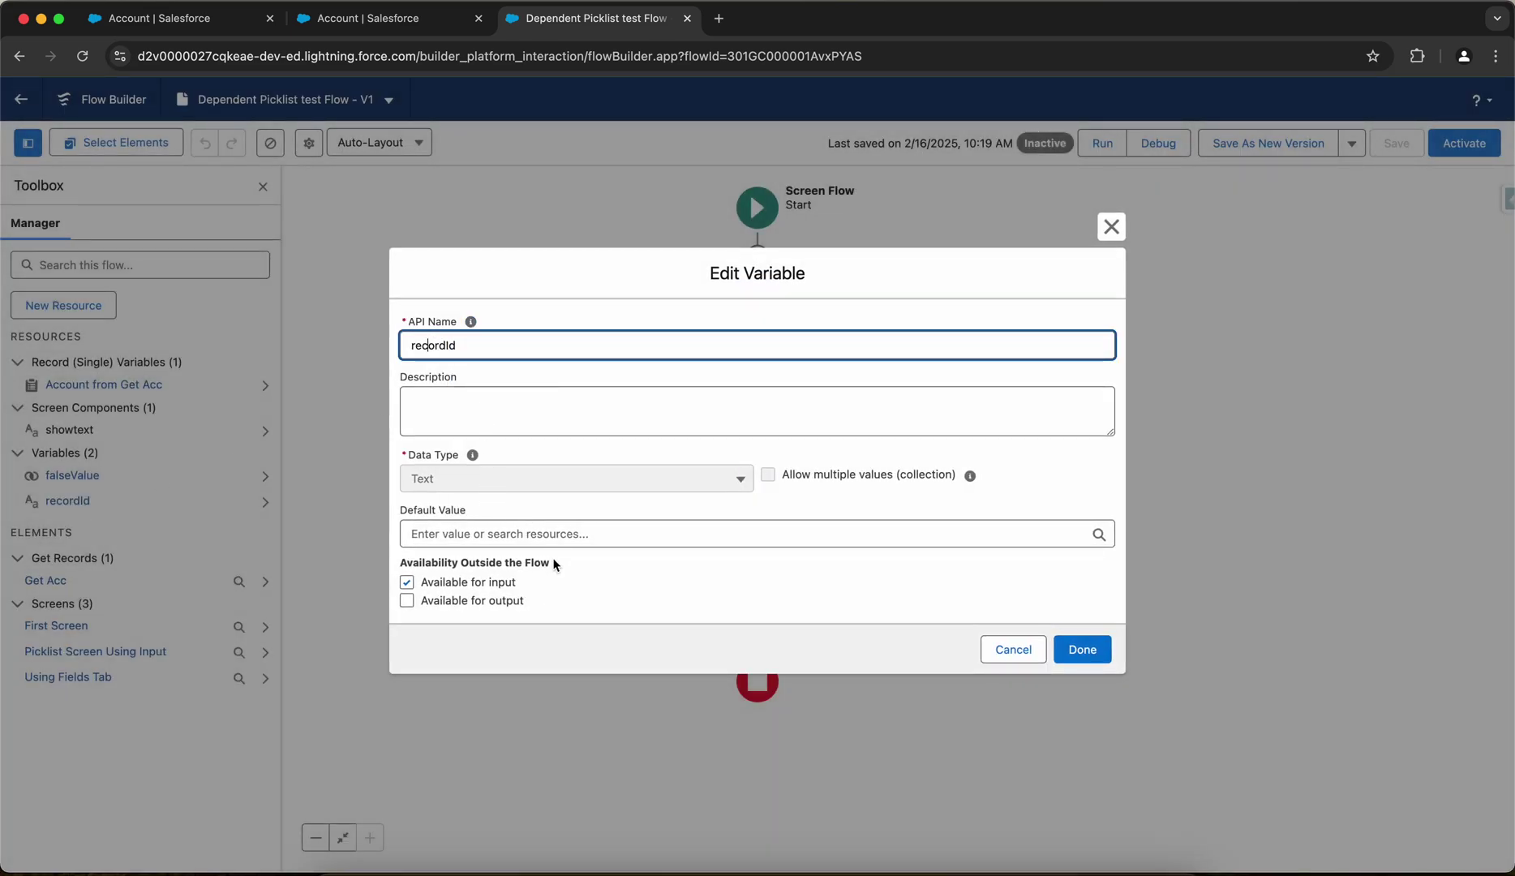
drag(525, 584, 425, 586)
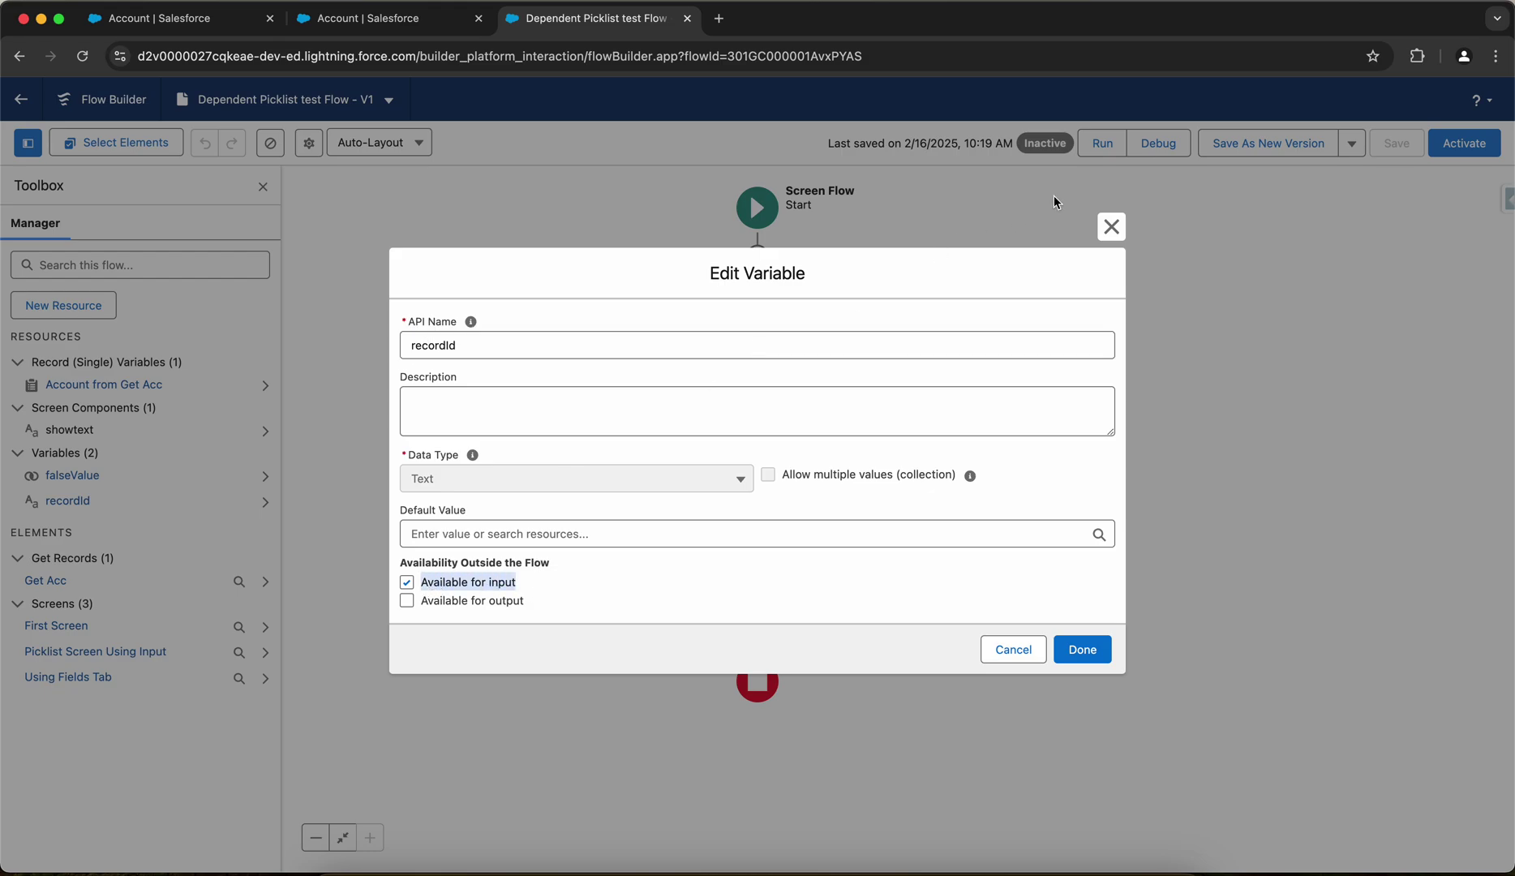
click(1110, 226)
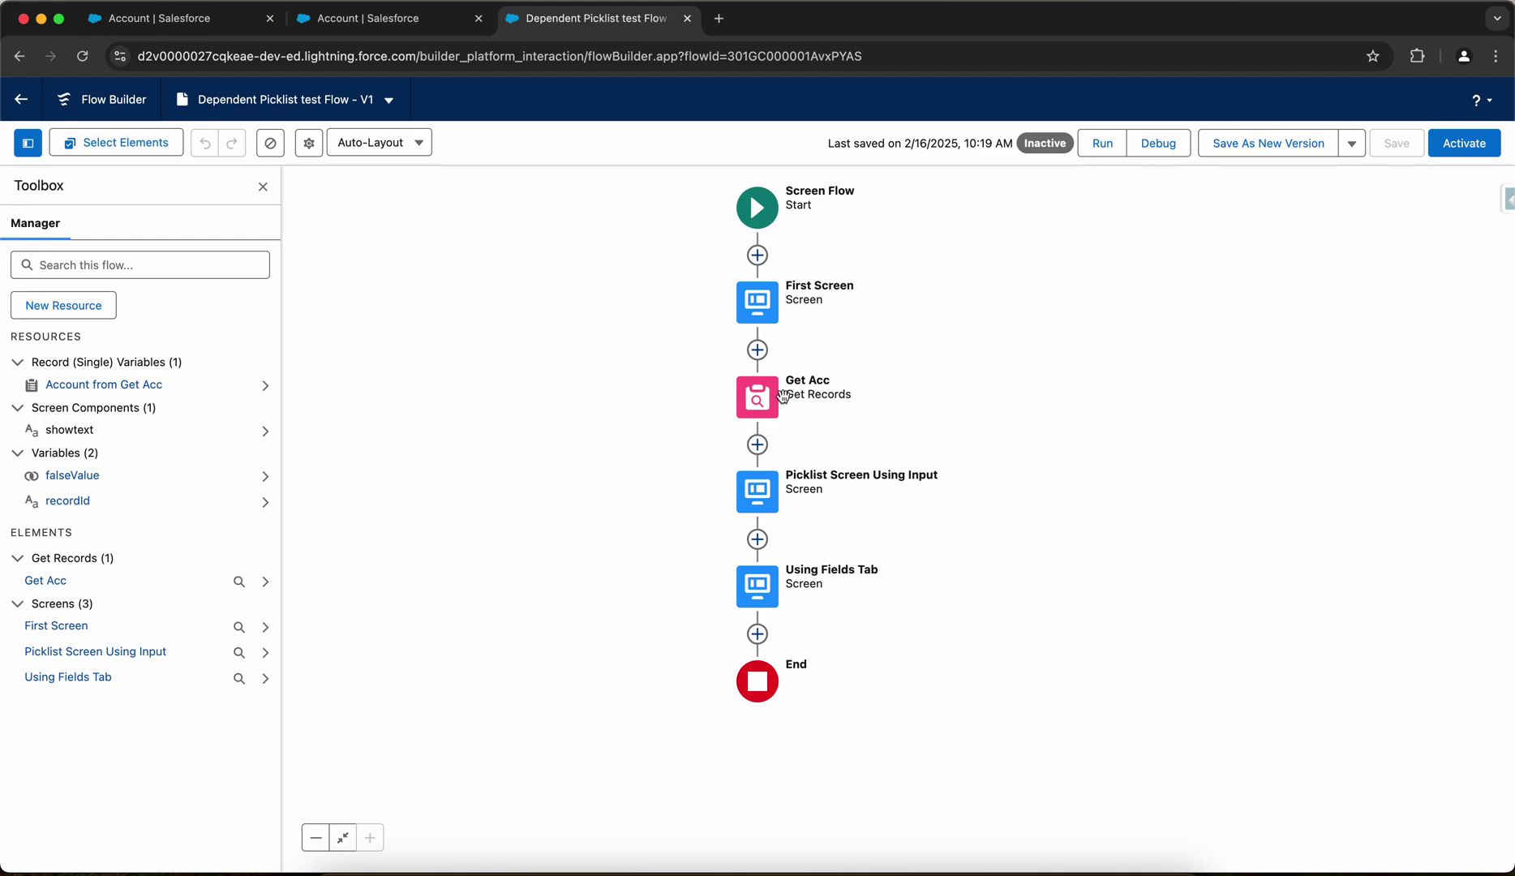
Step: Inspect the Get Acc lookup fetching the Account whose Id equals recordId
click(783, 396)
click(755, 601)
scroll(951, 429, down, 2)
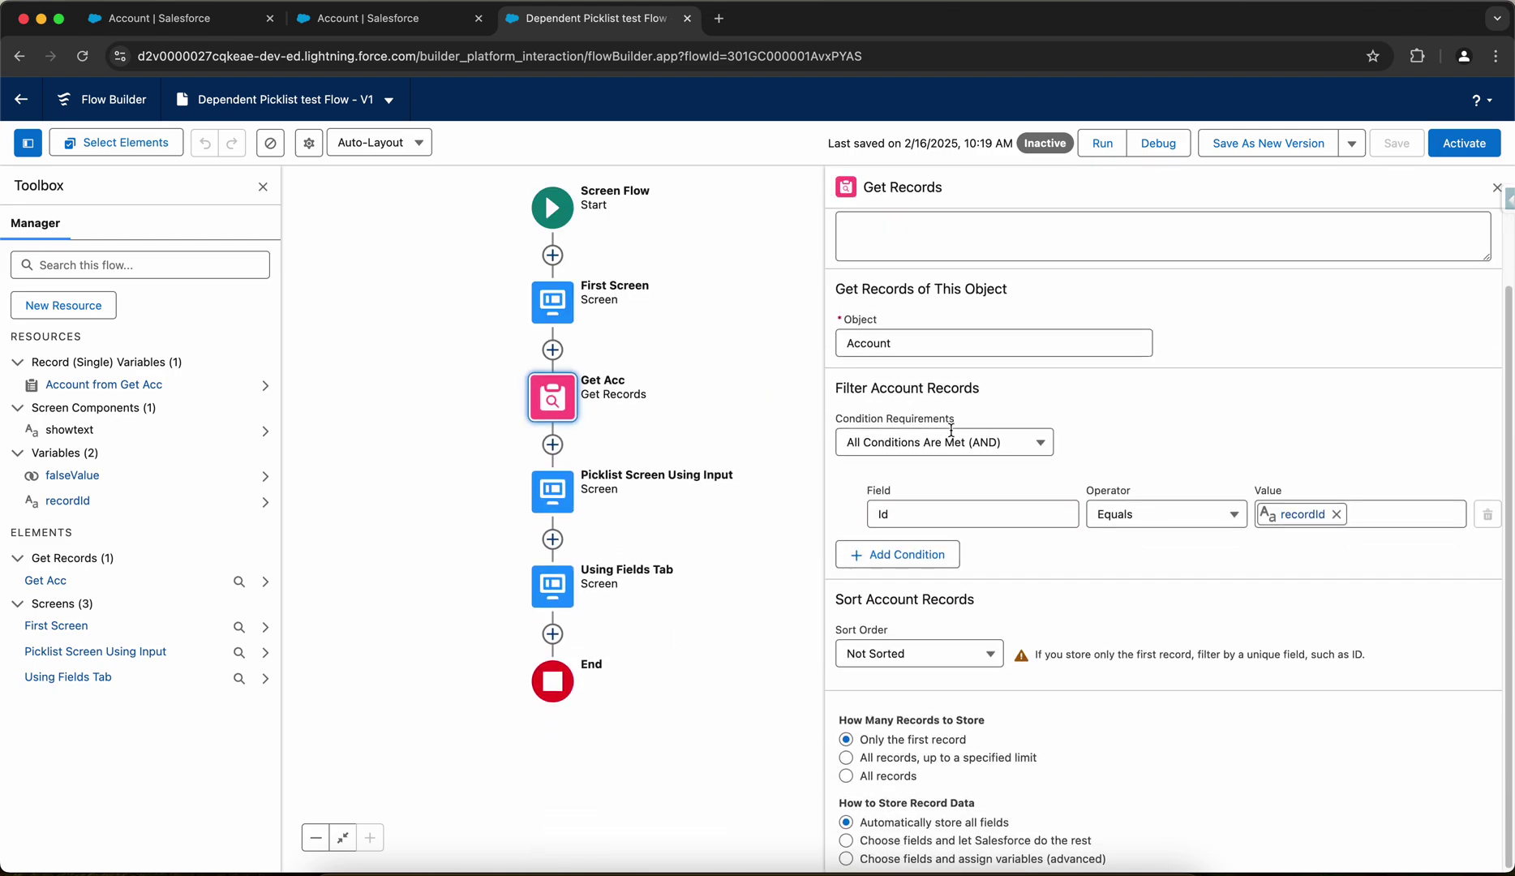
scroll(976, 358, up, 2)
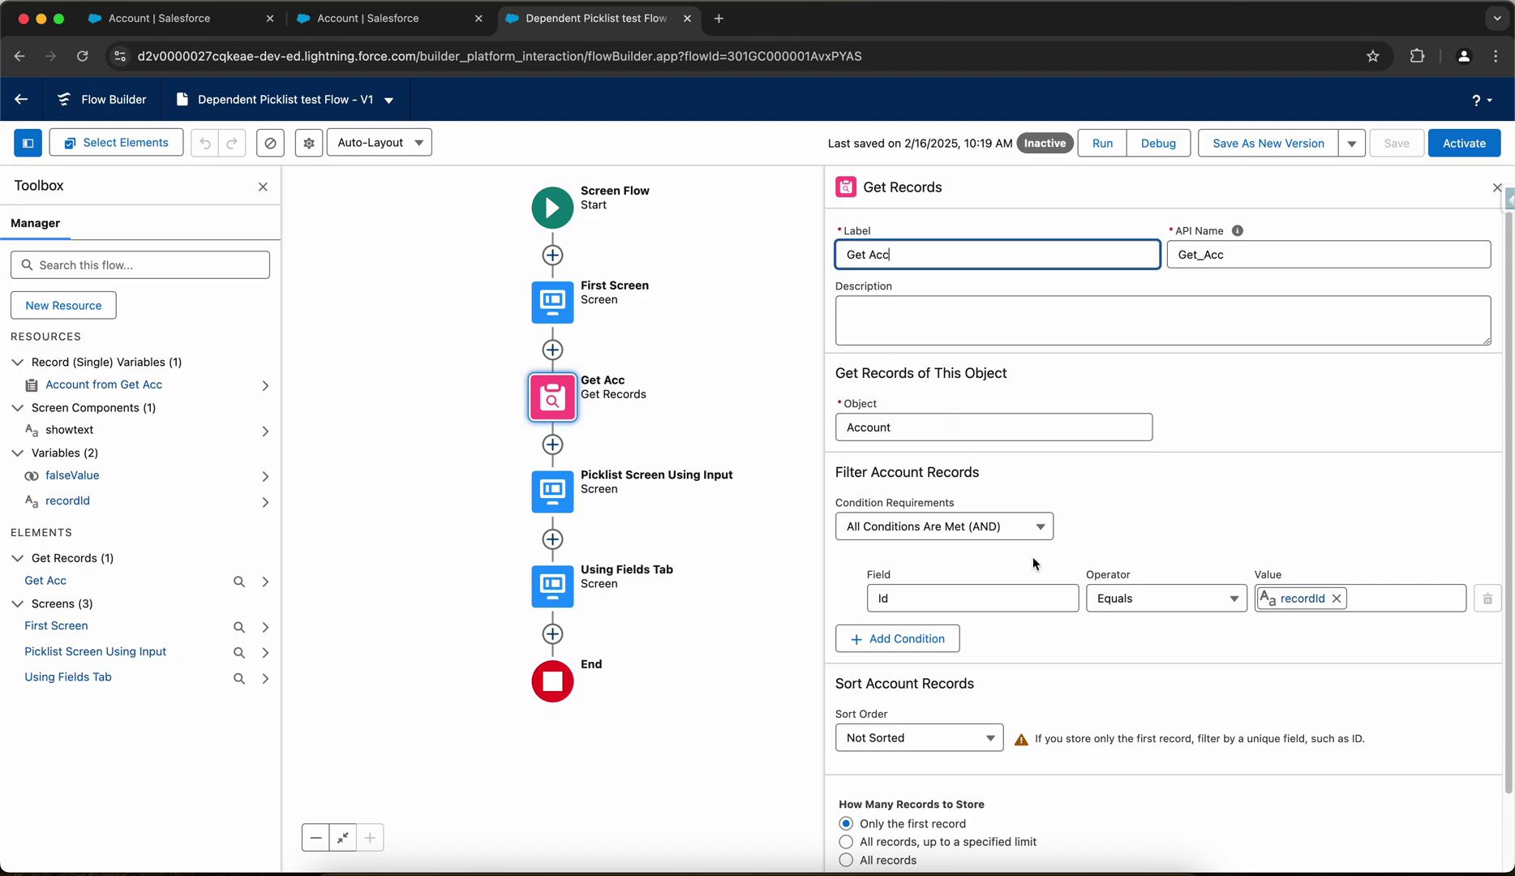
scroll(1208, 554, down, 2)
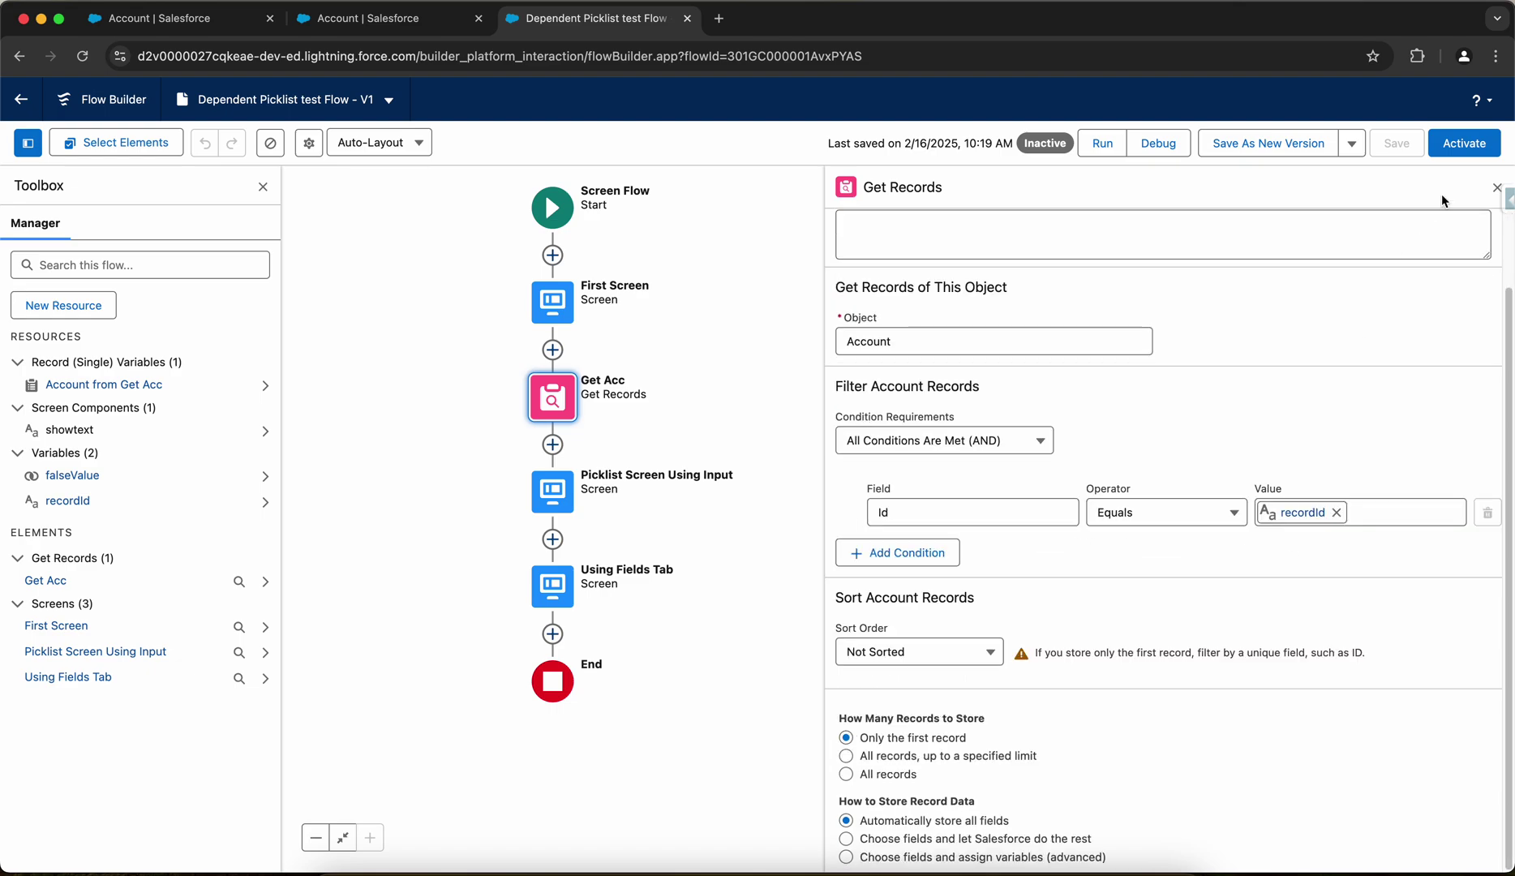
Step: Add a Dependent Picklists component to the Picklist Screen Using Input screen
click(1496, 188)
double_click(572, 511)
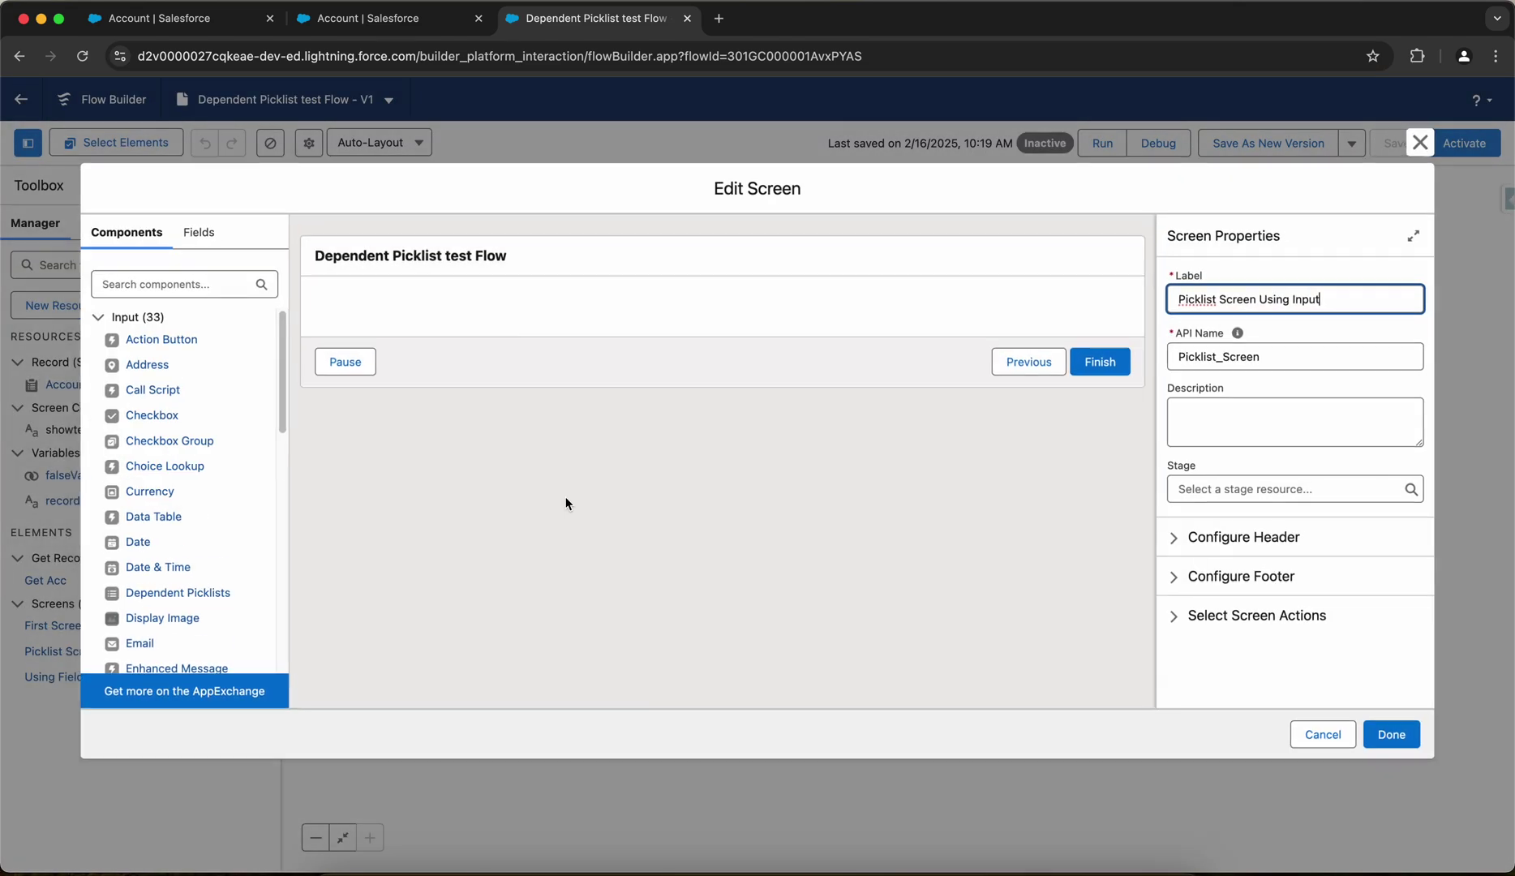
click(189, 285)
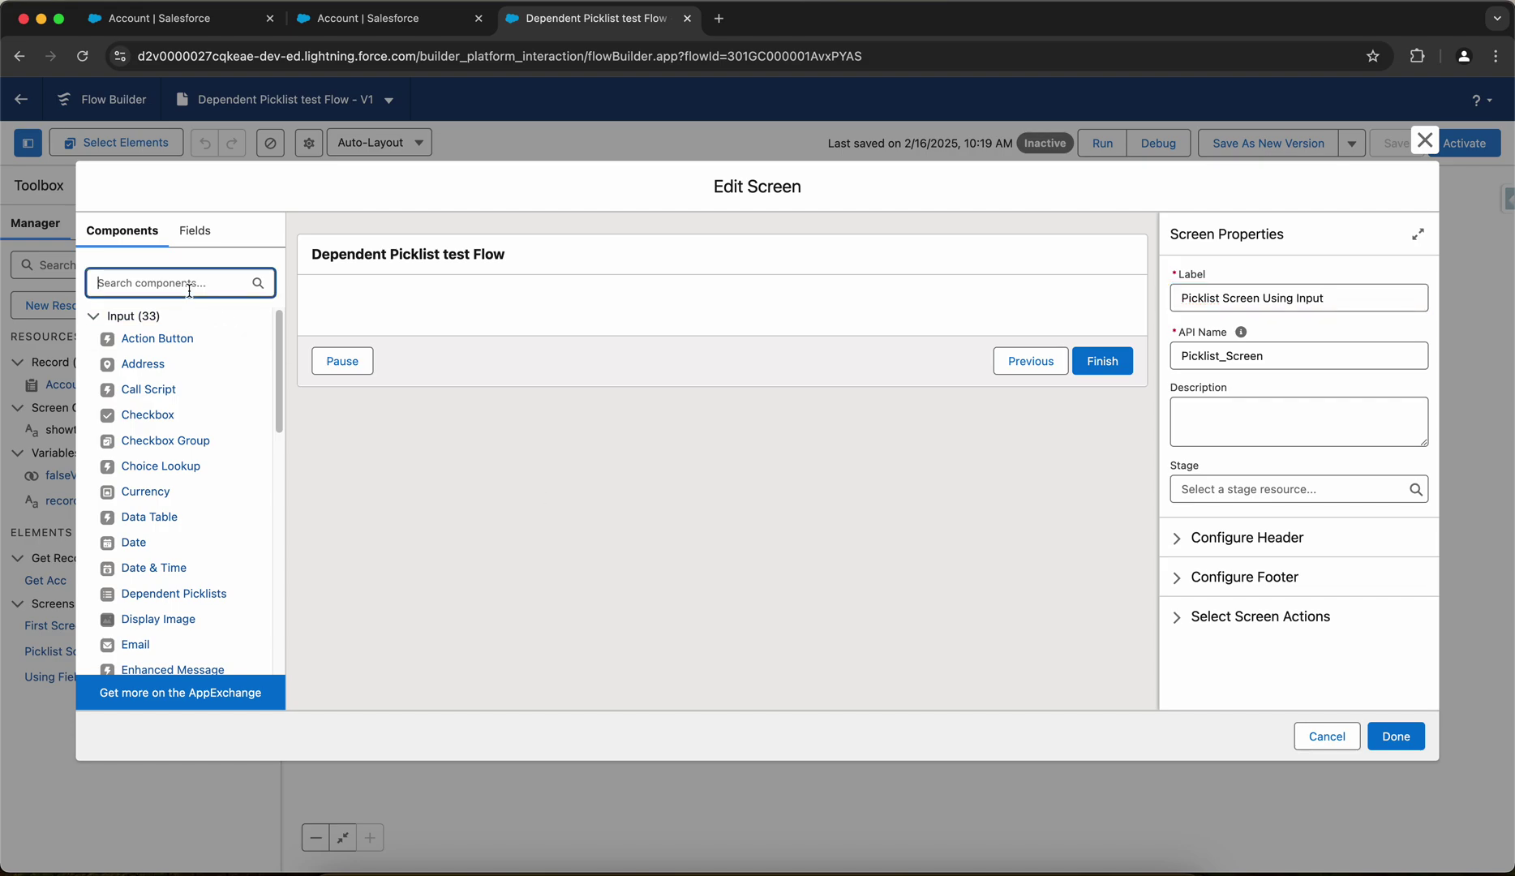
text(Depen)
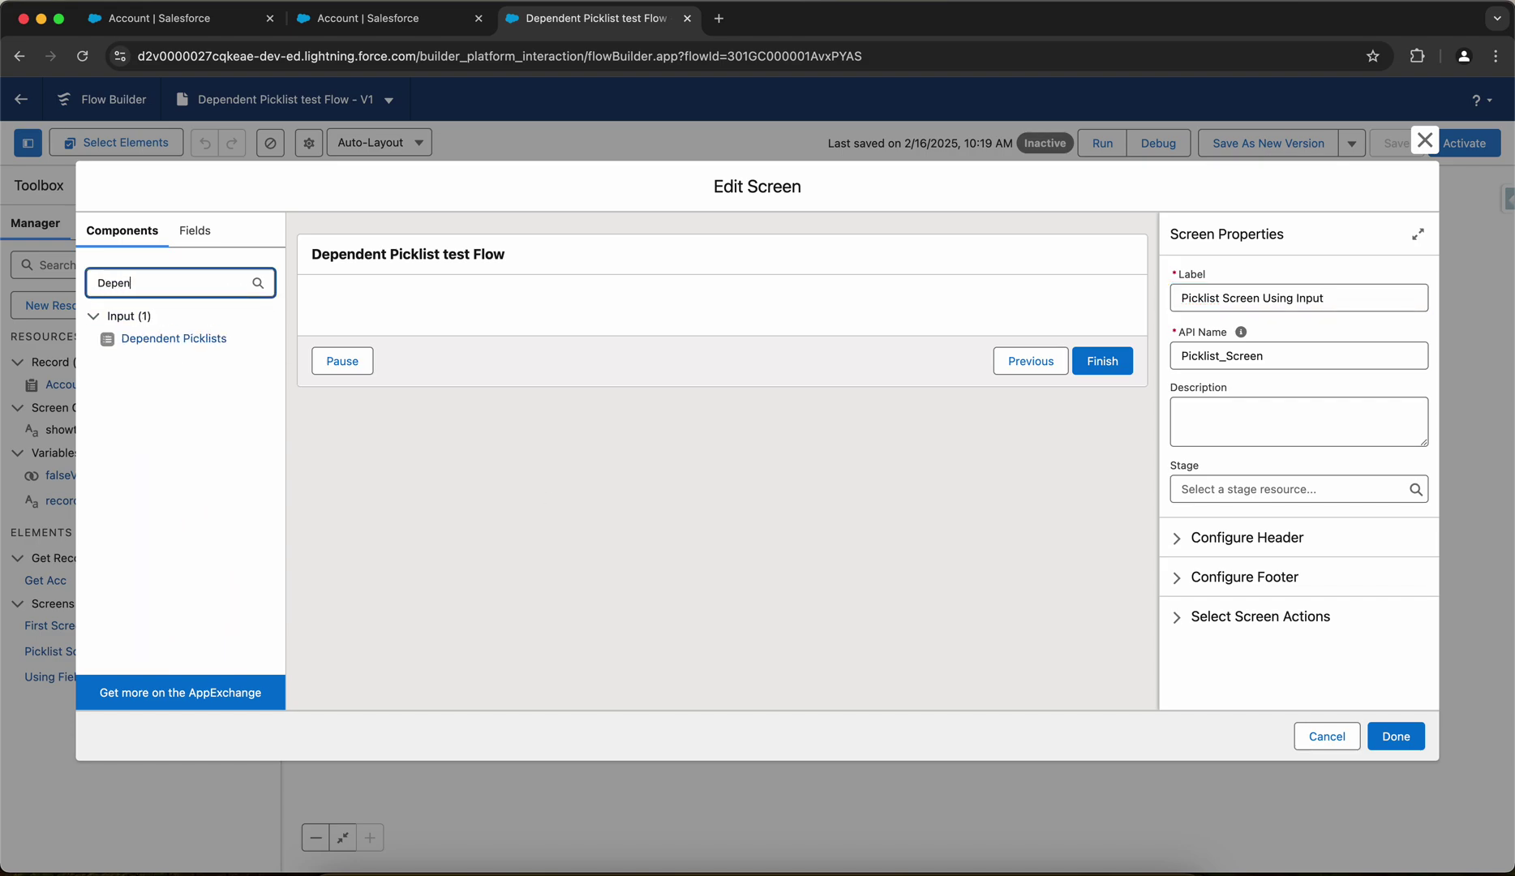
drag(180, 340, 527, 319)
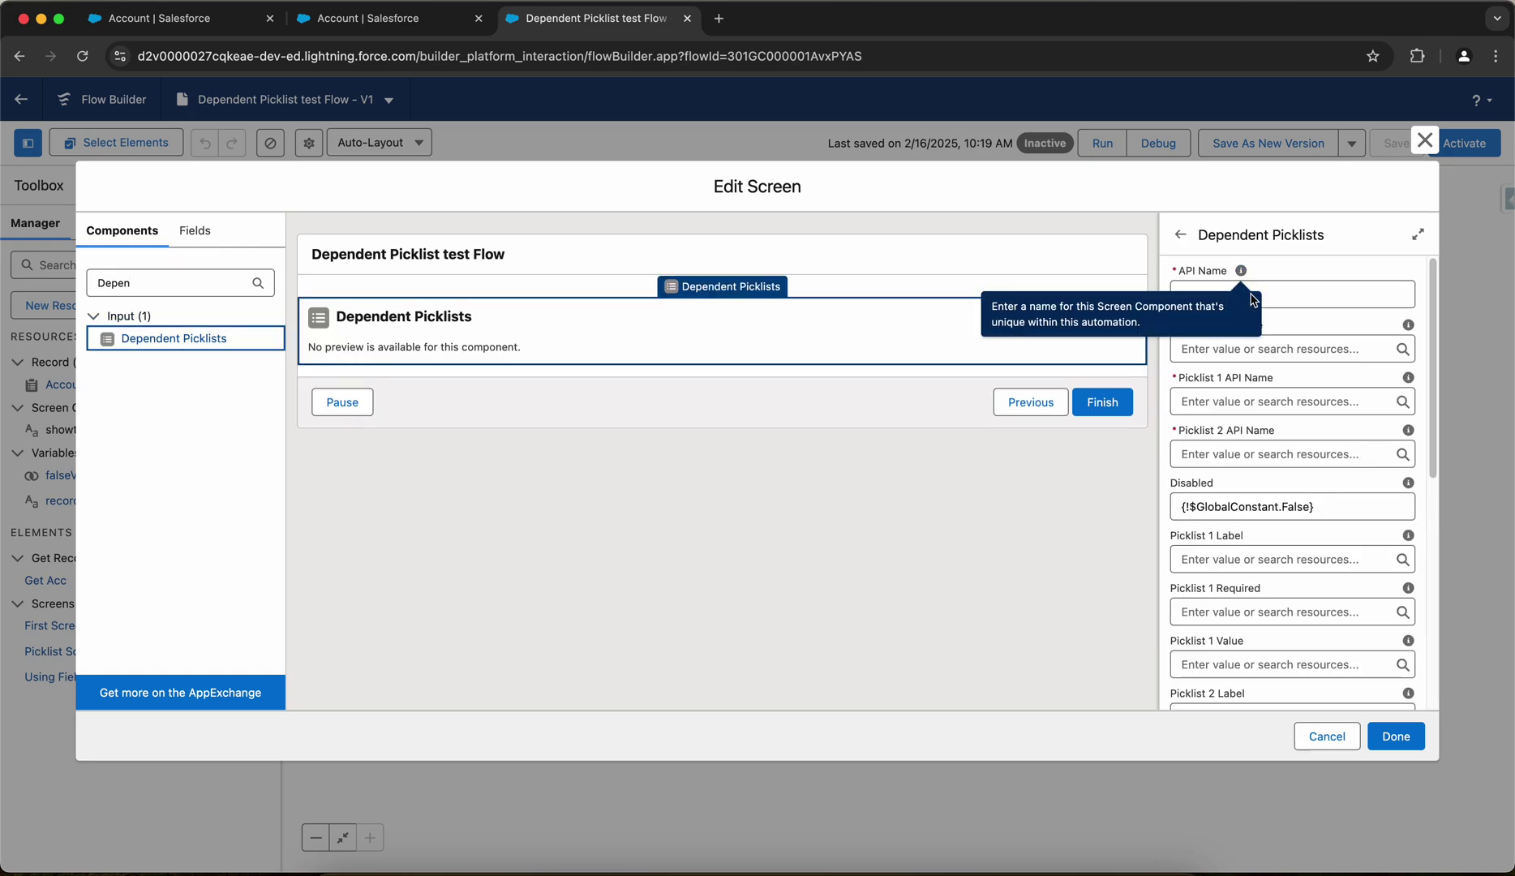
Step: Name the component accountDepent and set its Object API Name to Account
click(1334, 294)
text(accountDepent)
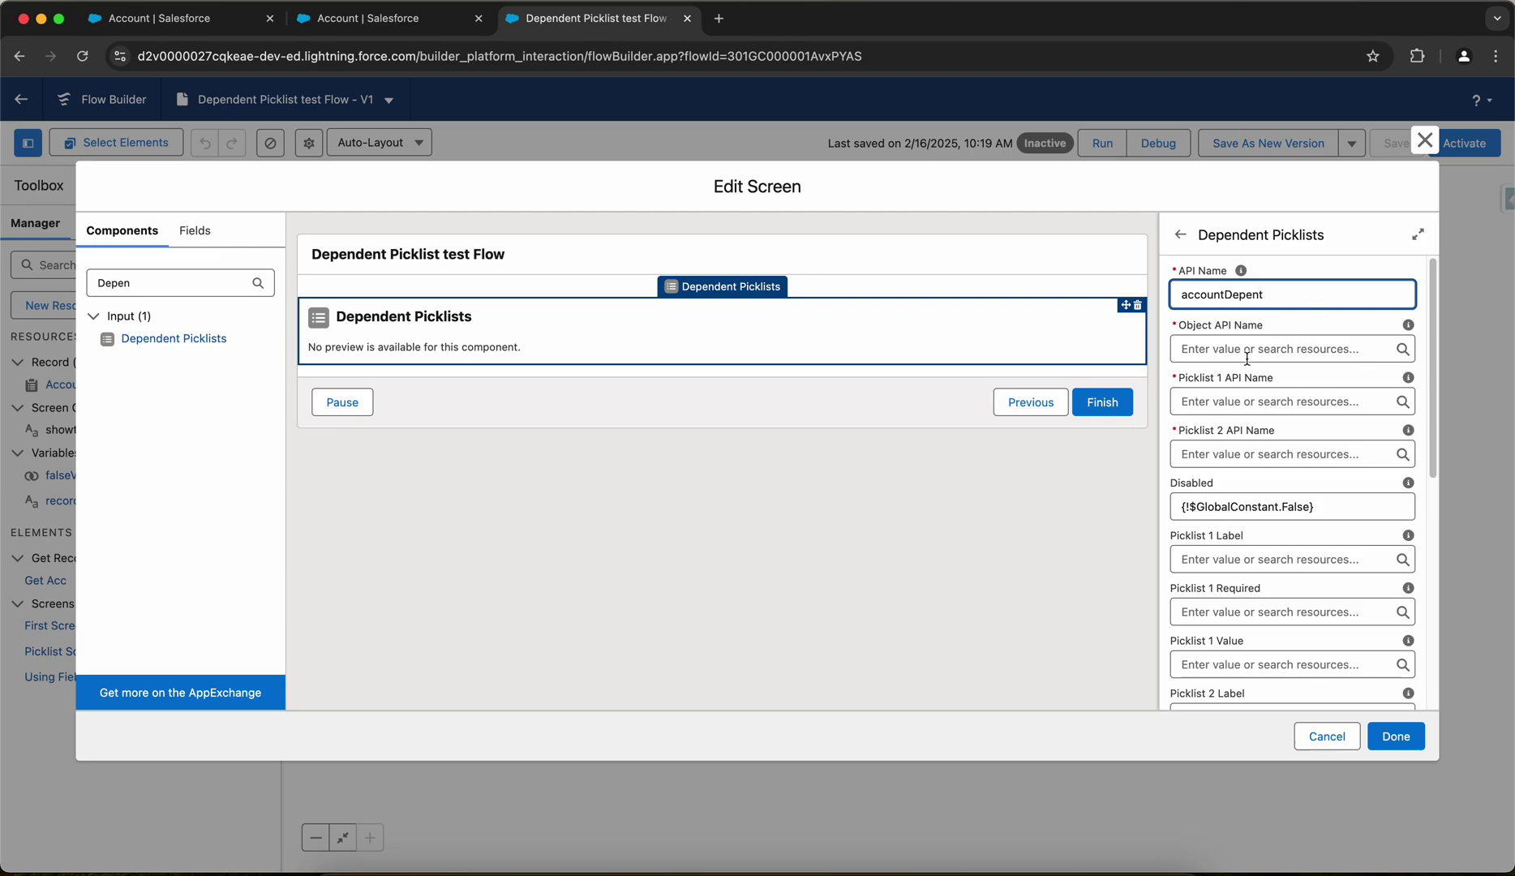
click(1246, 359)
text(Acc)
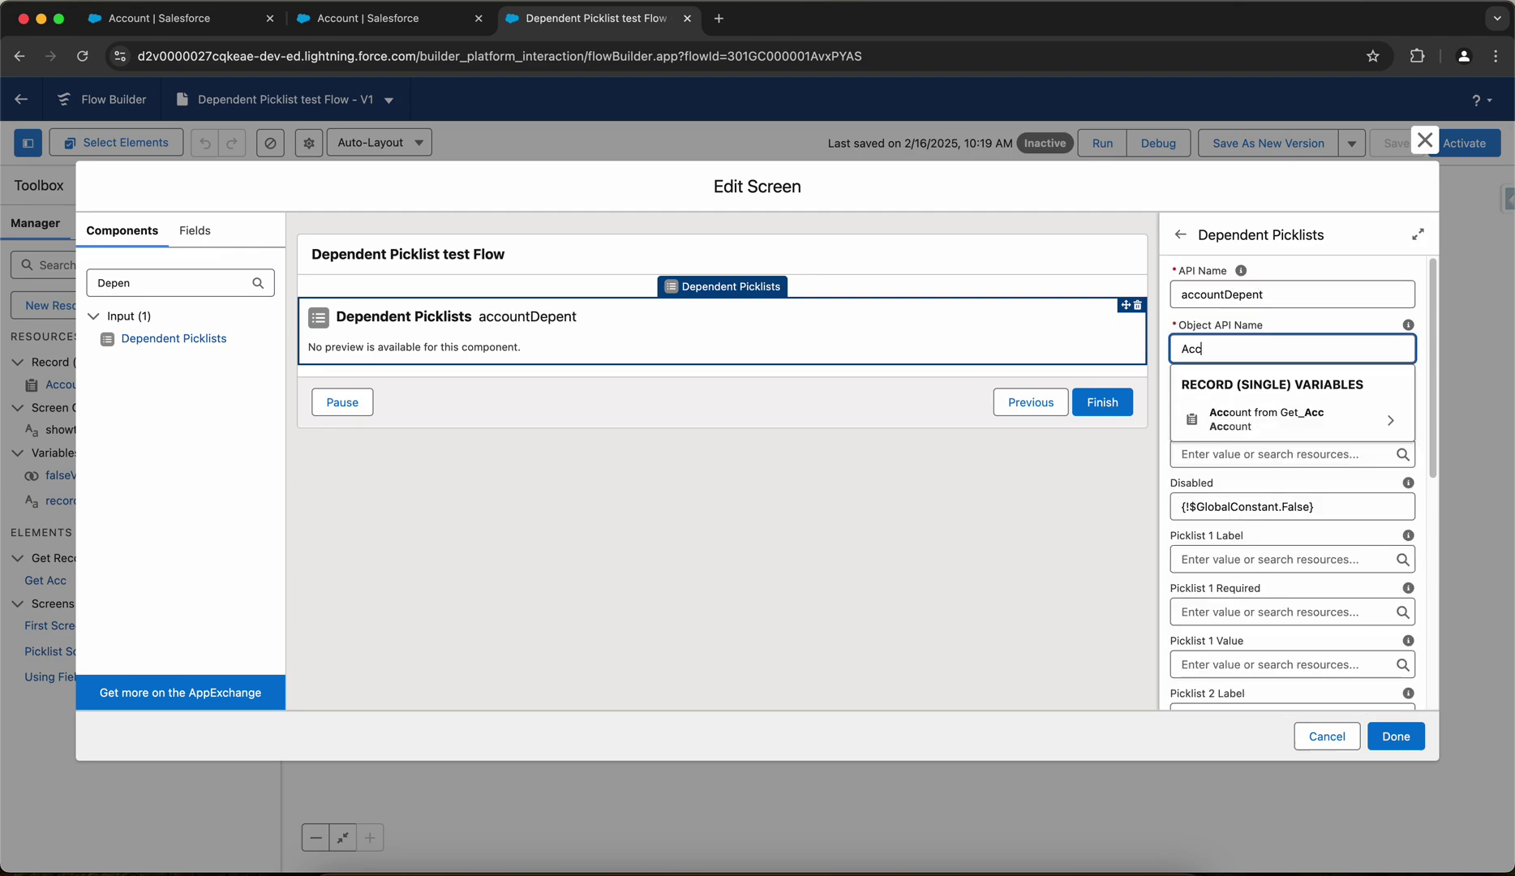
text(ount)
click(427, 20)
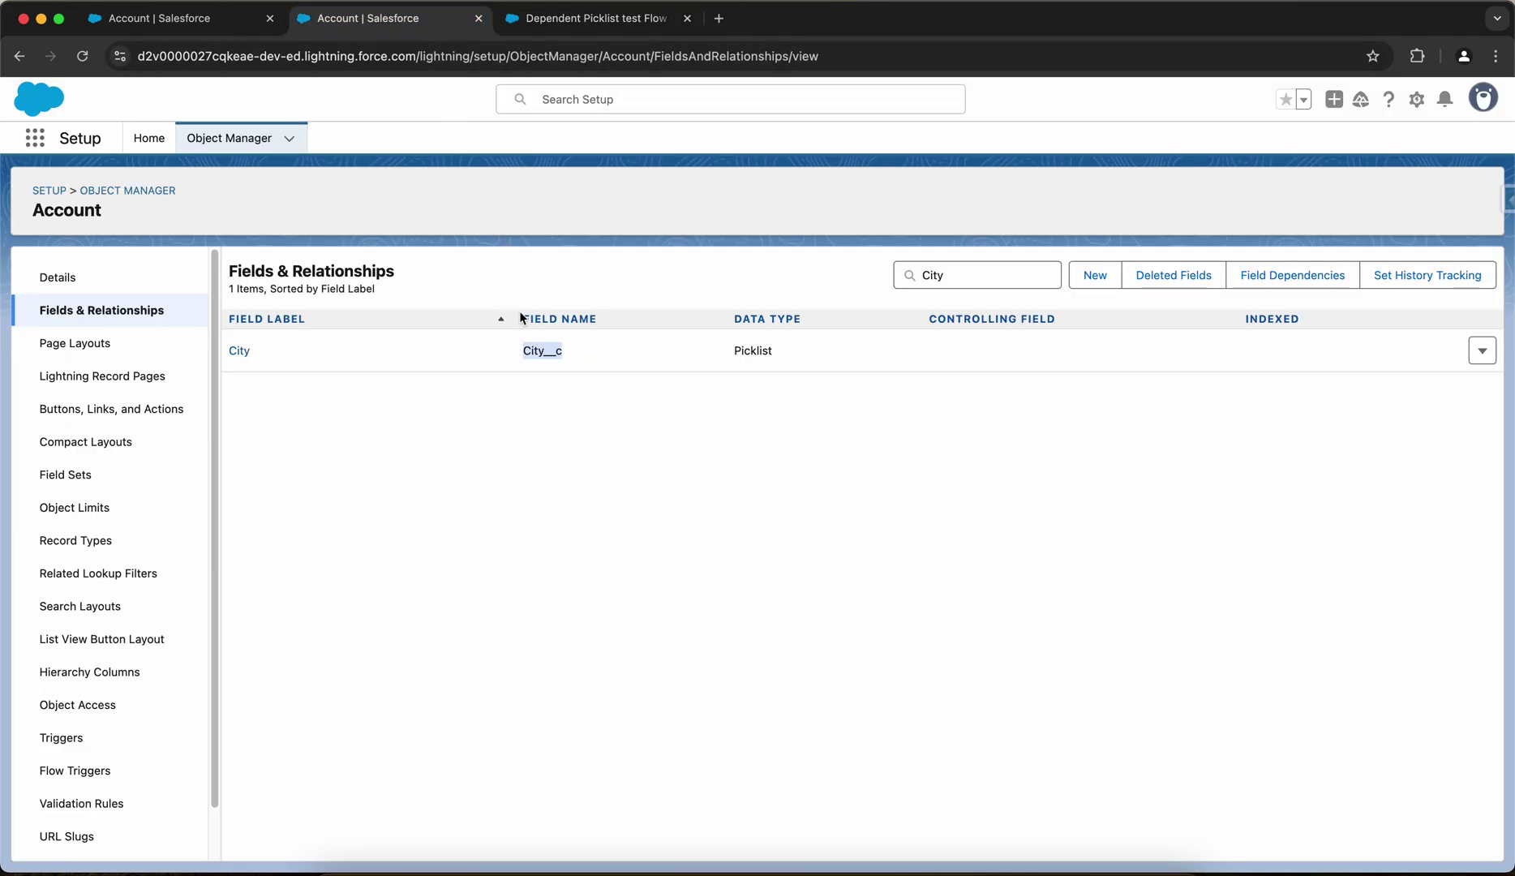
click(960, 264)
key(BackSpace)
key(BackSpace)
key(BackSpace)
key(BackSpace)
text(Countr)
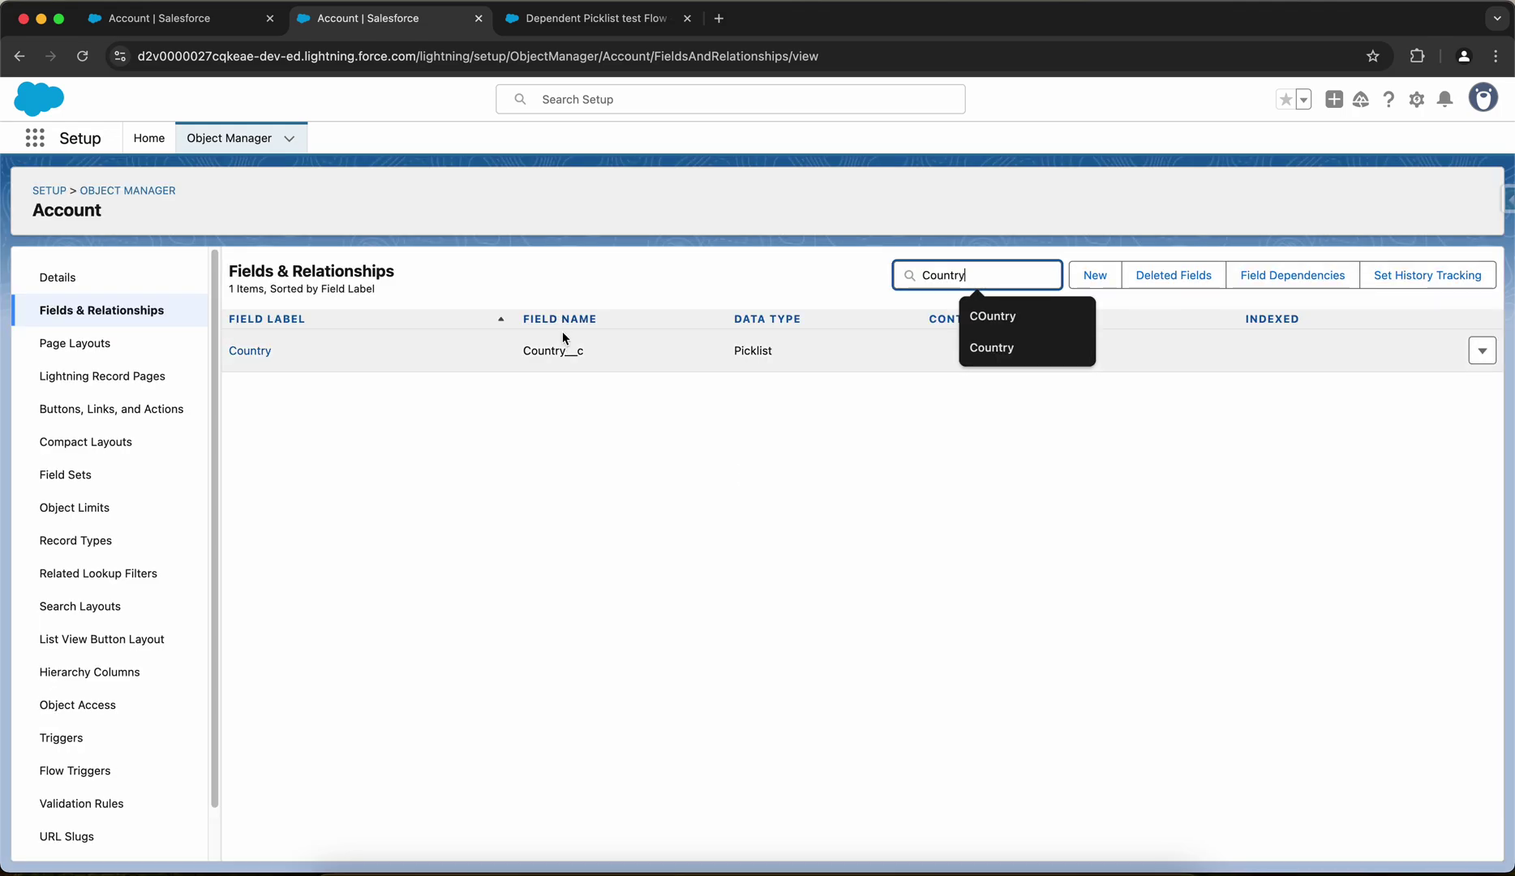
double_click(558, 350)
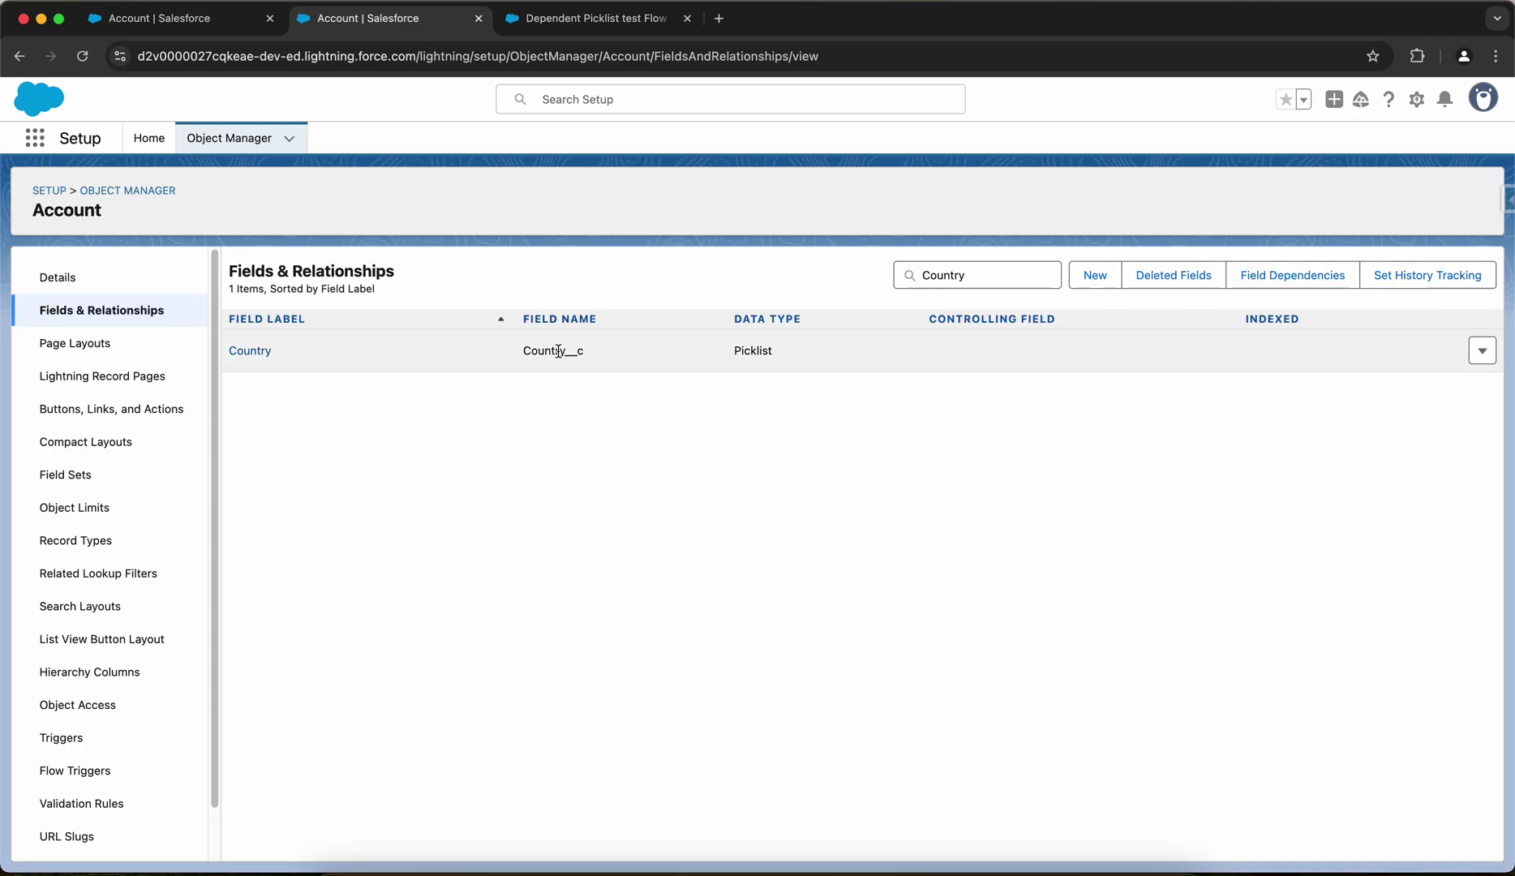
key(ctrl+Tab)
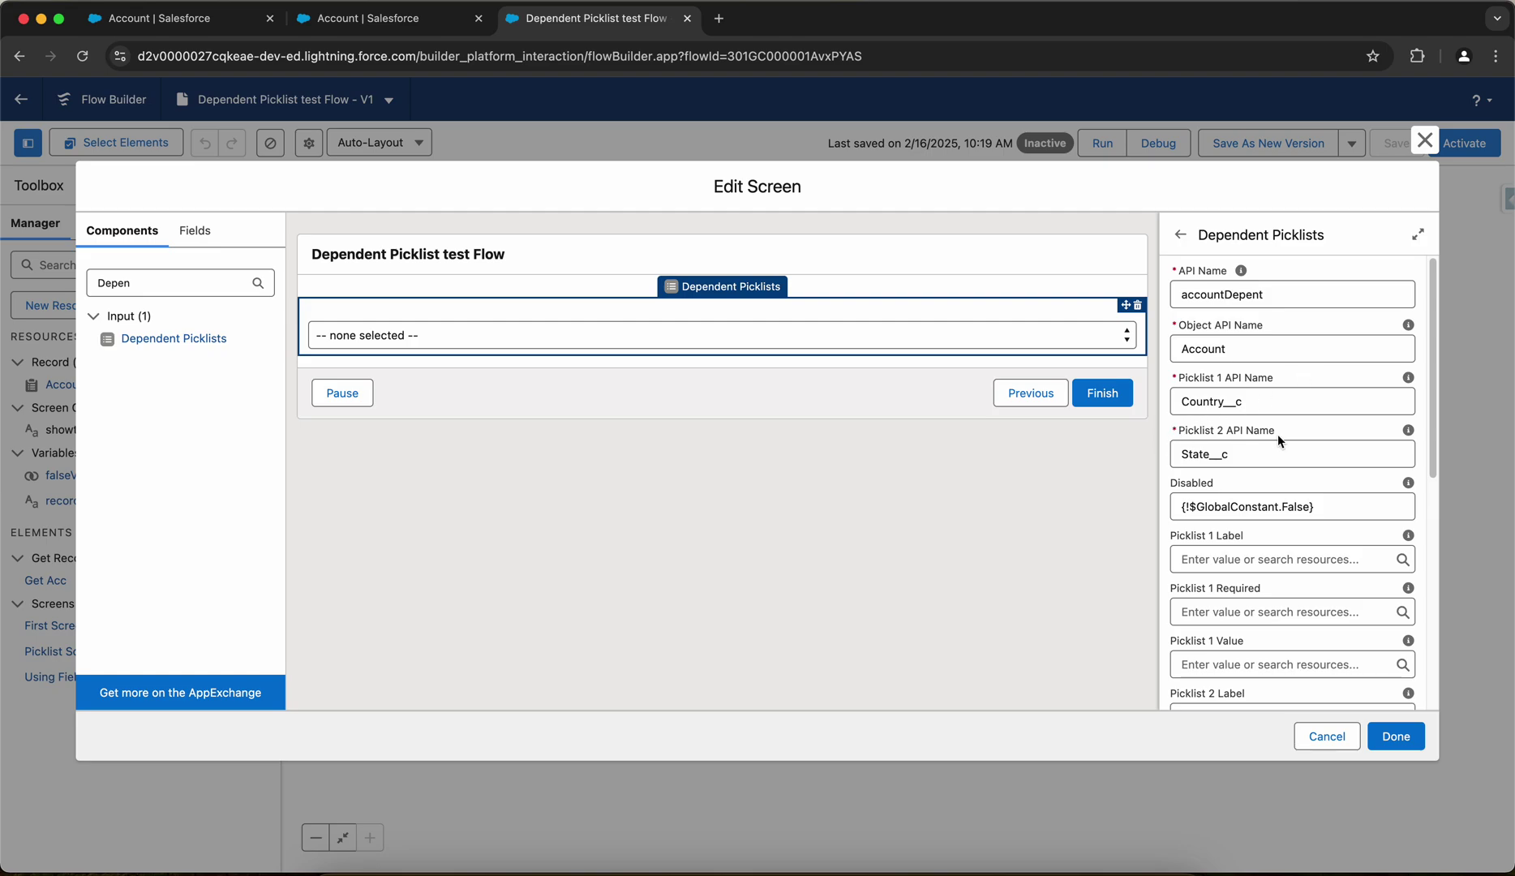
Step: Confirm Picklist 3 uses City__c, close the screen editor, and save the flow
scroll(1279, 438, down, 5)
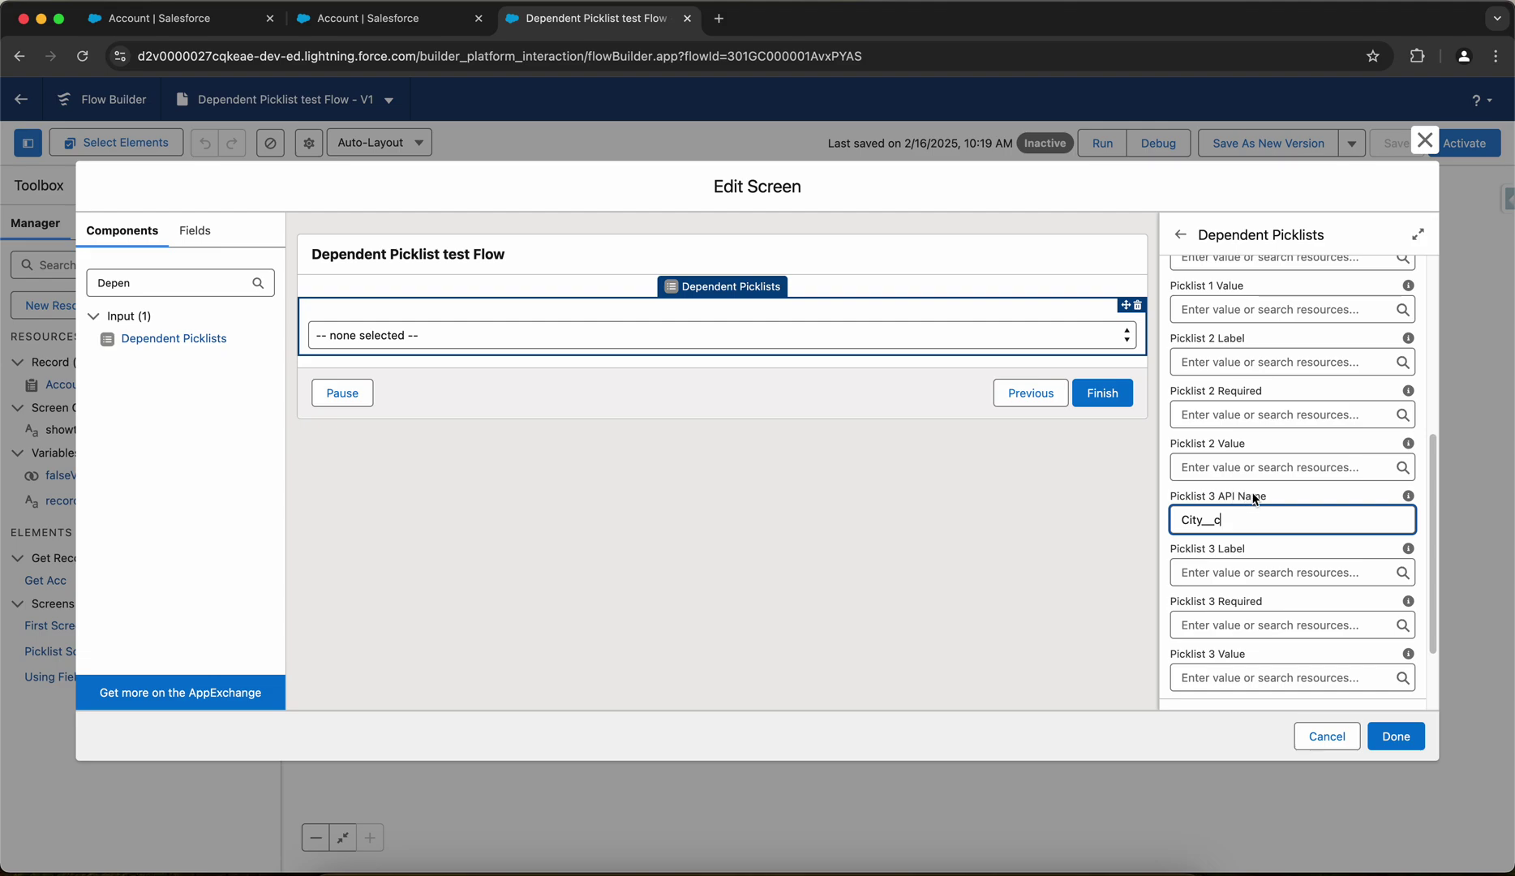
scroll(1253, 498, down, 3)
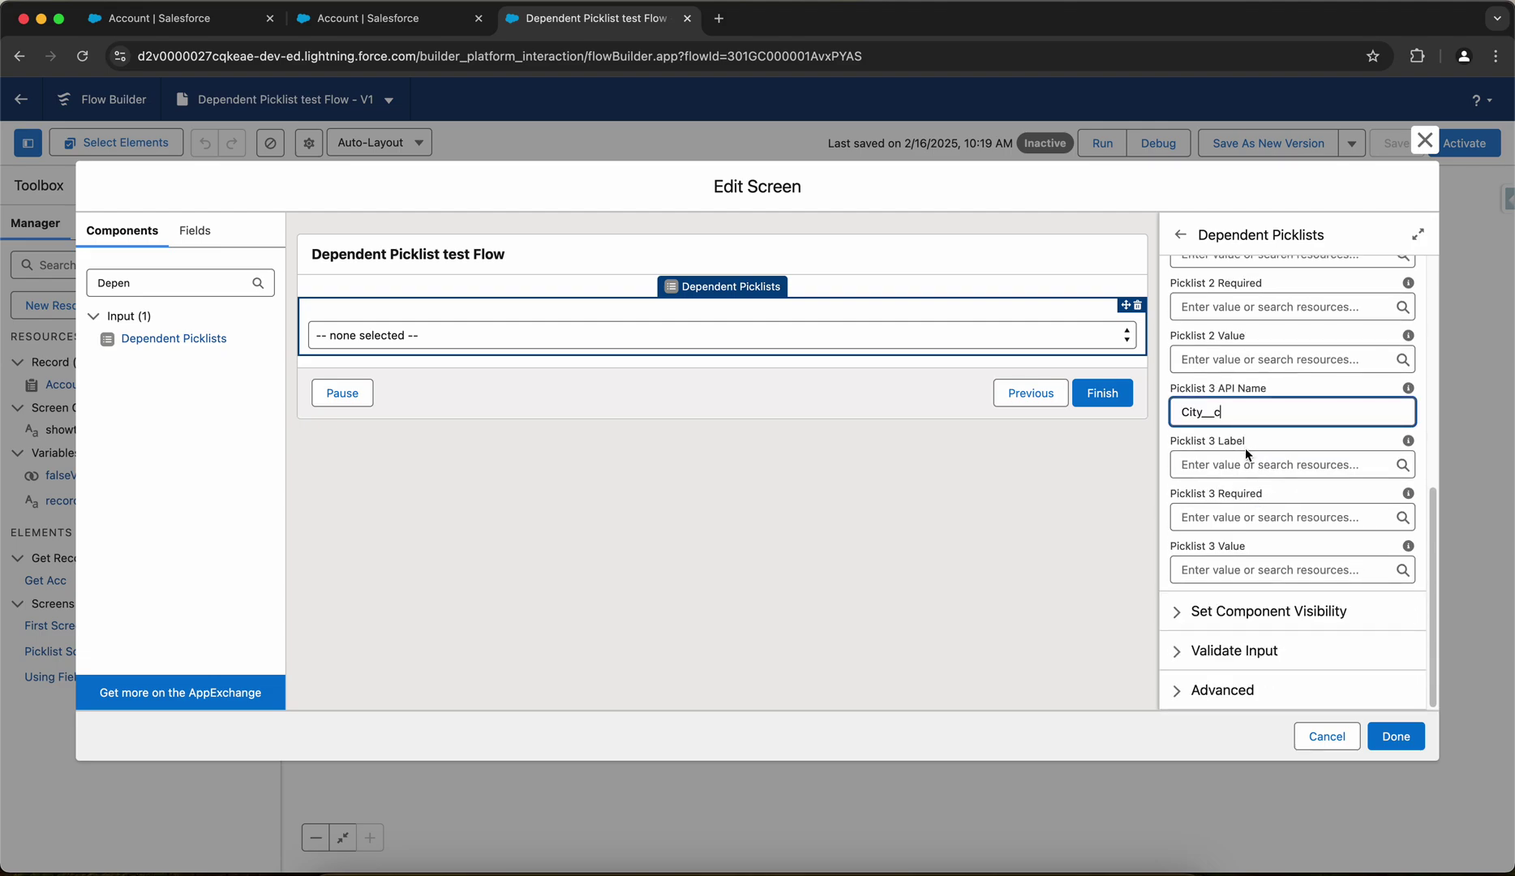
scroll(1247, 548, up, 5)
scroll(1247, 550, up, 5)
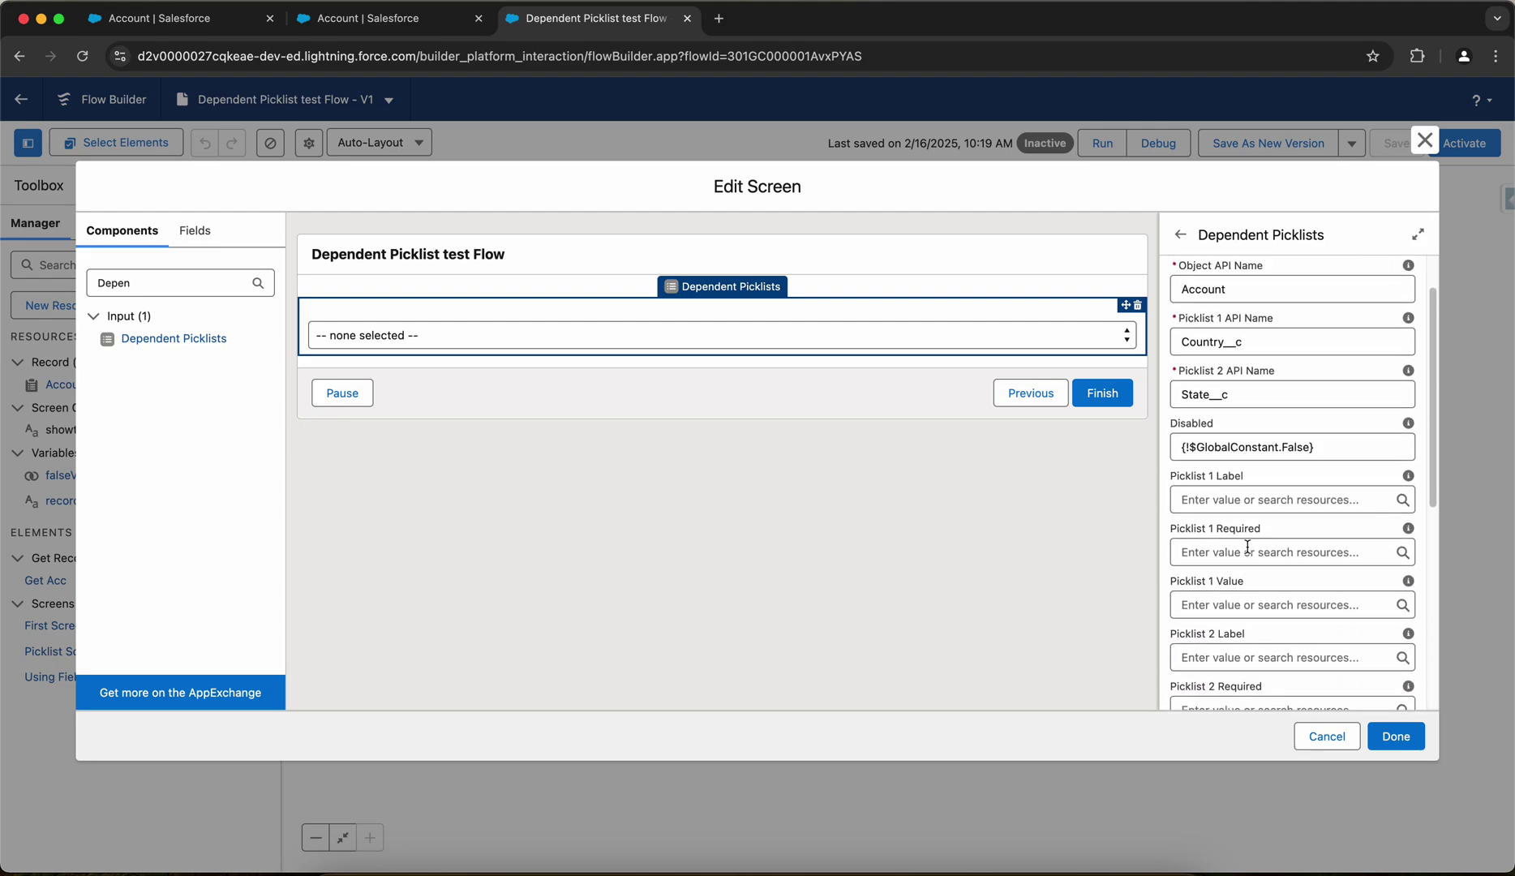
scroll(1247, 545, up, 2)
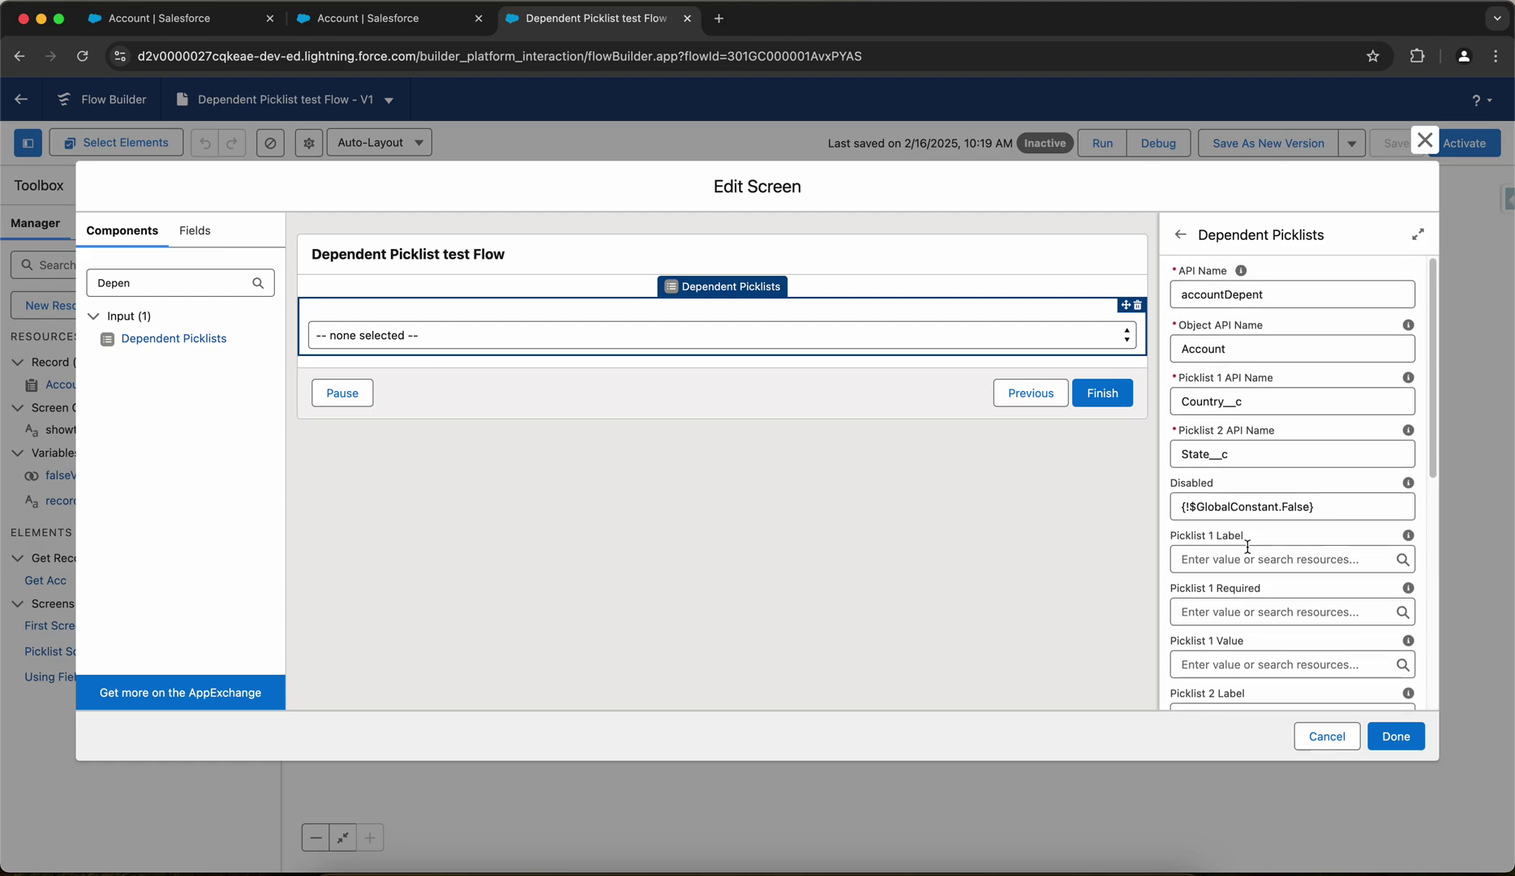
click(1380, 734)
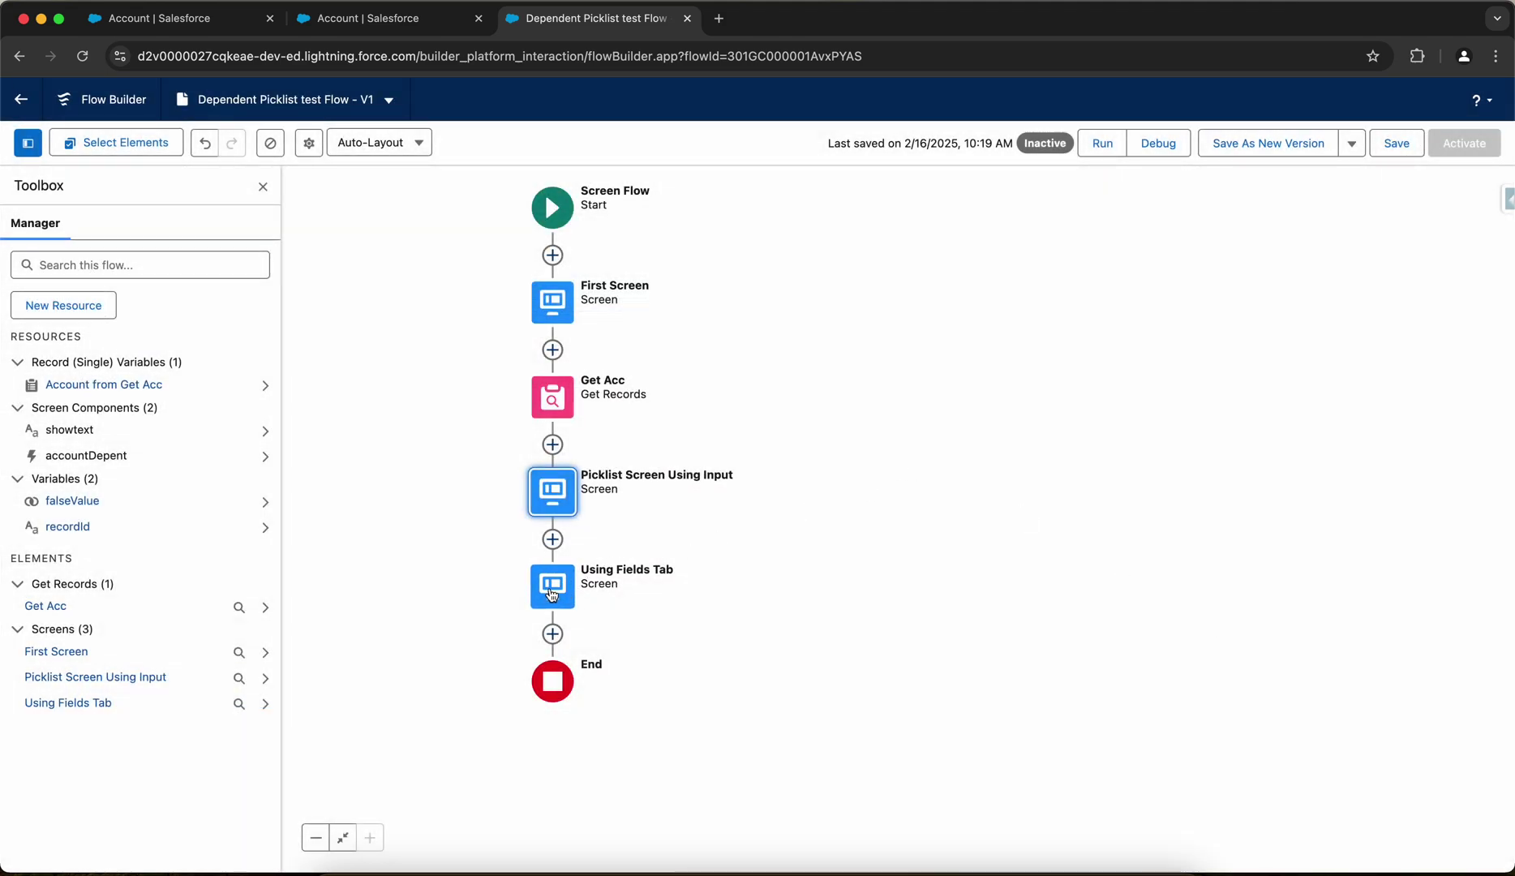
key(super+s)
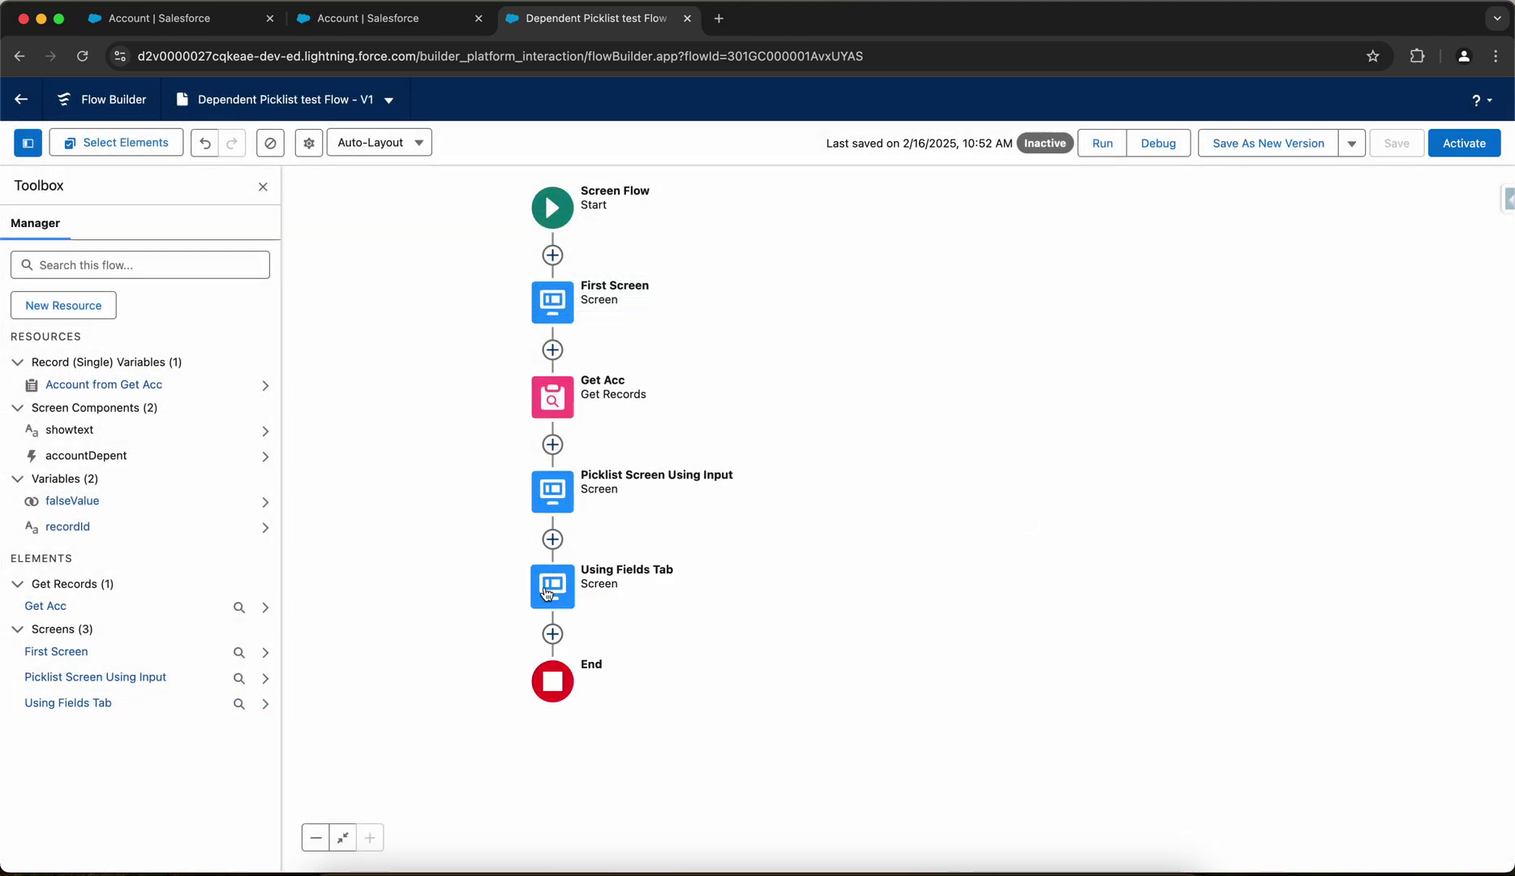
Step: Open the Using Fields Tab screen and use the Account record from Get_Acc for fields
click(548, 593)
double_click(550, 590)
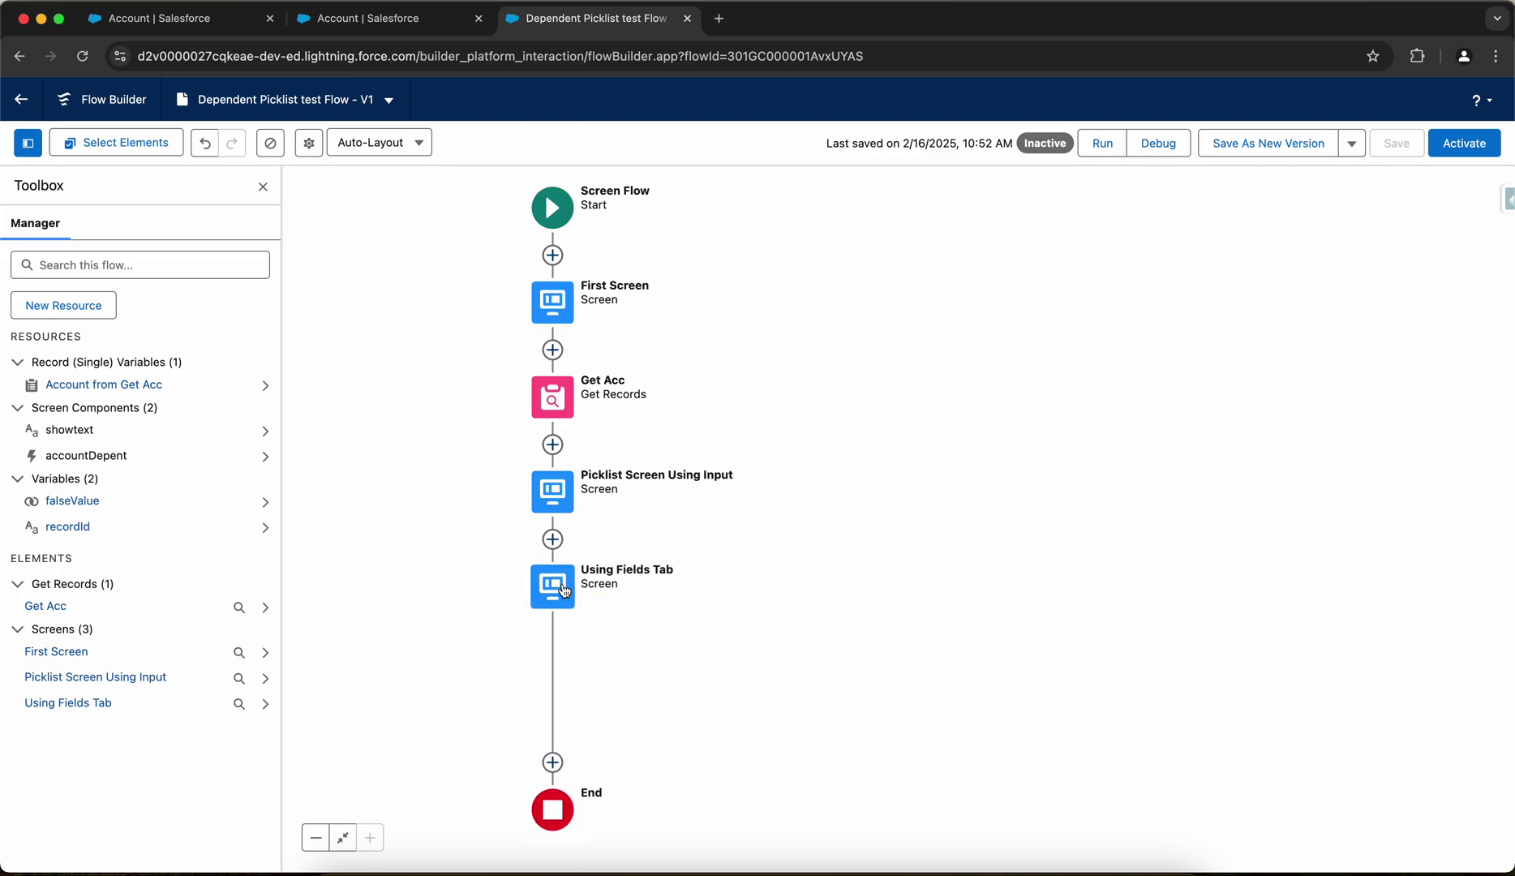
click(195, 230)
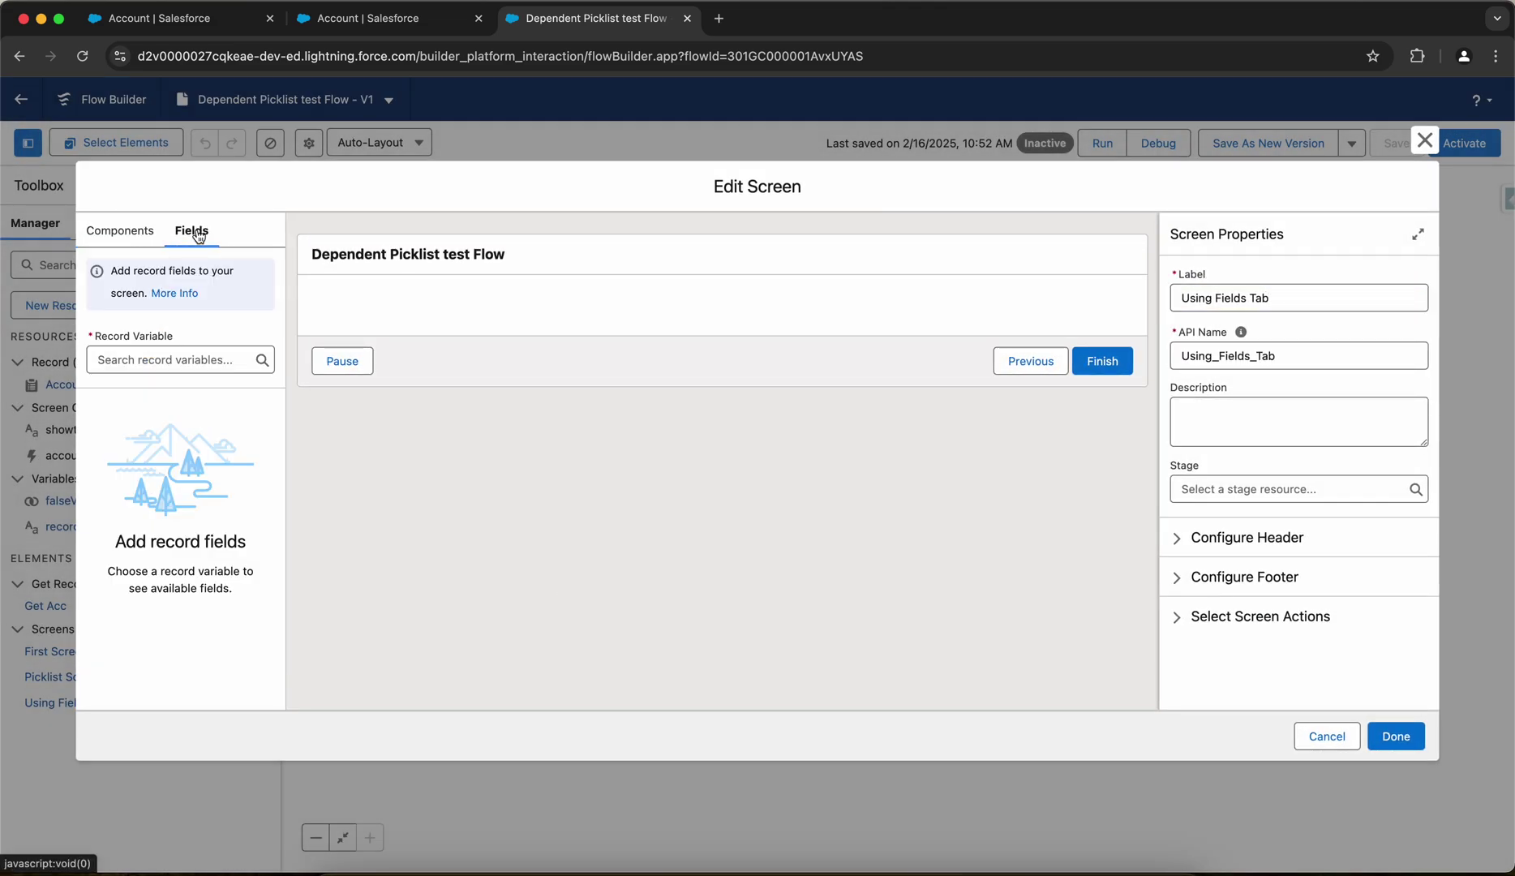
click(185, 348)
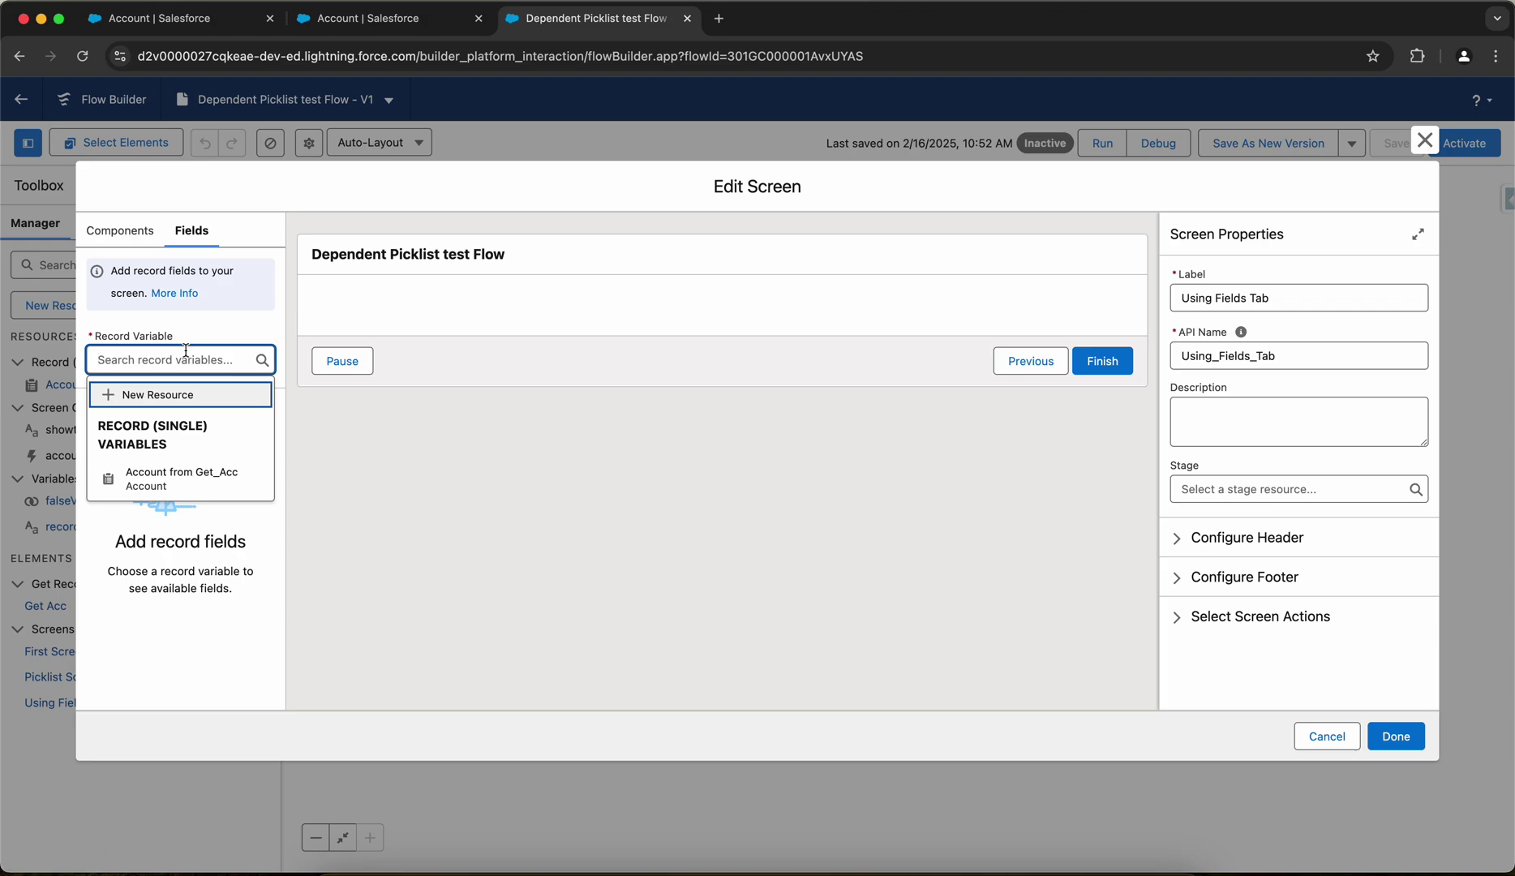
click(181, 478)
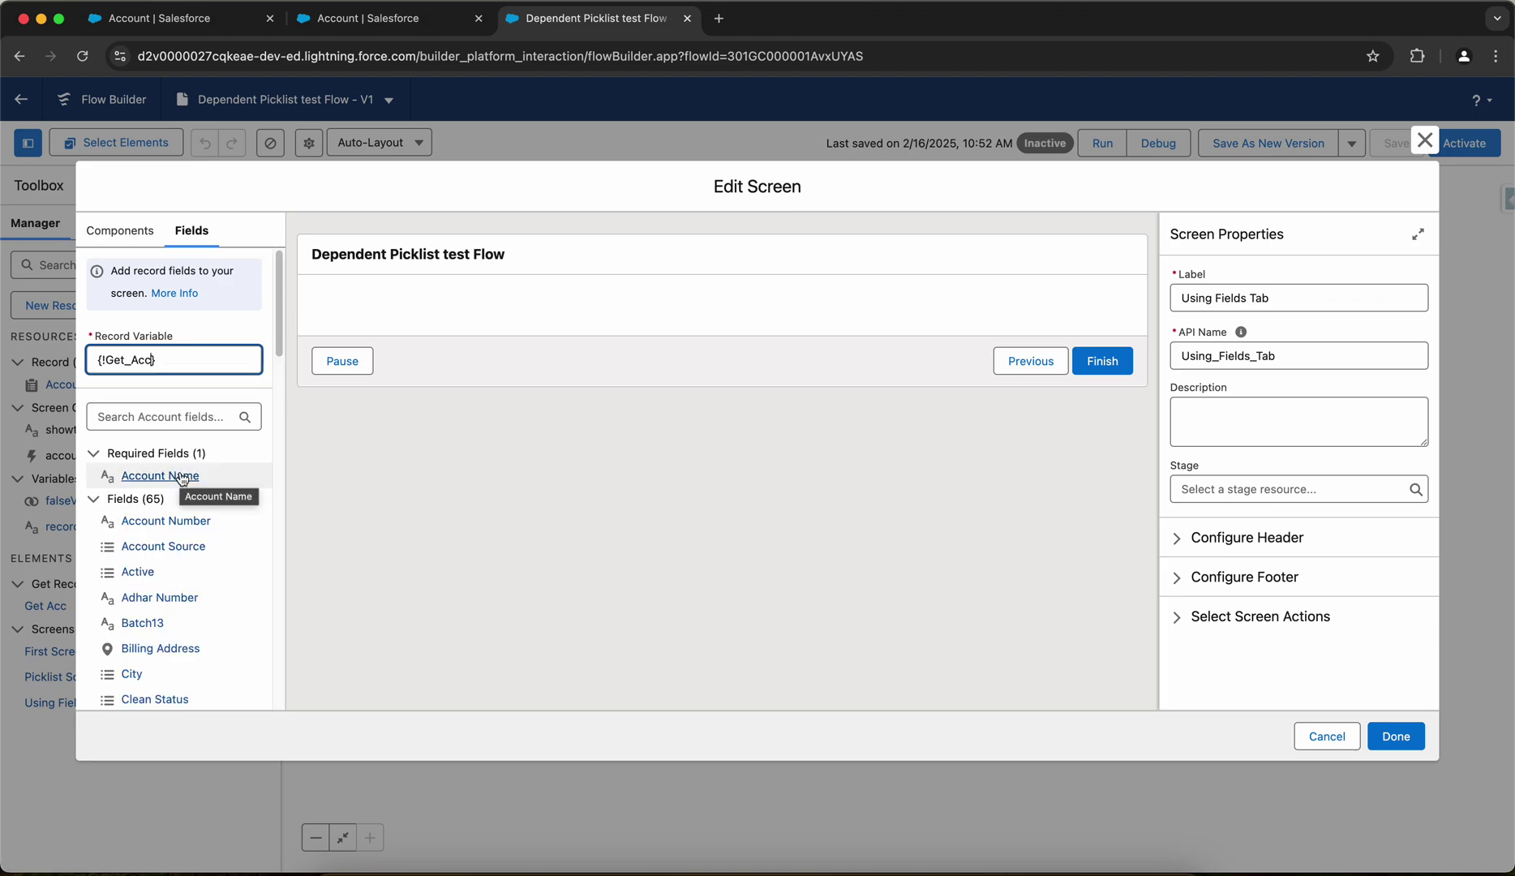
scroll(198, 376, down, 2)
Step: Place the Account Country field and, below it, the State field on the screen
click(189, 325)
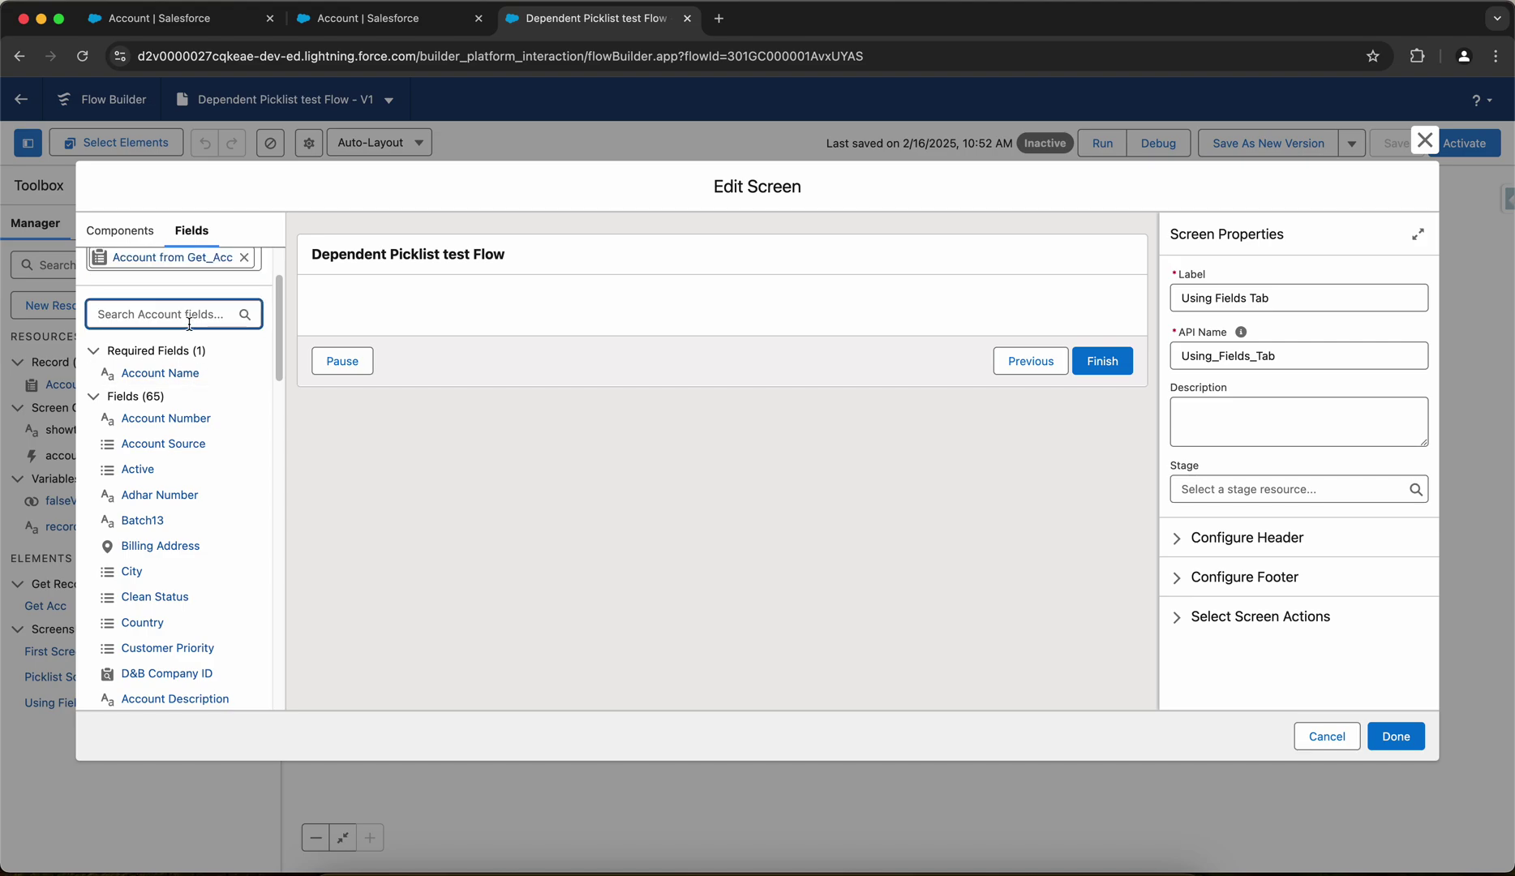
text(Country)
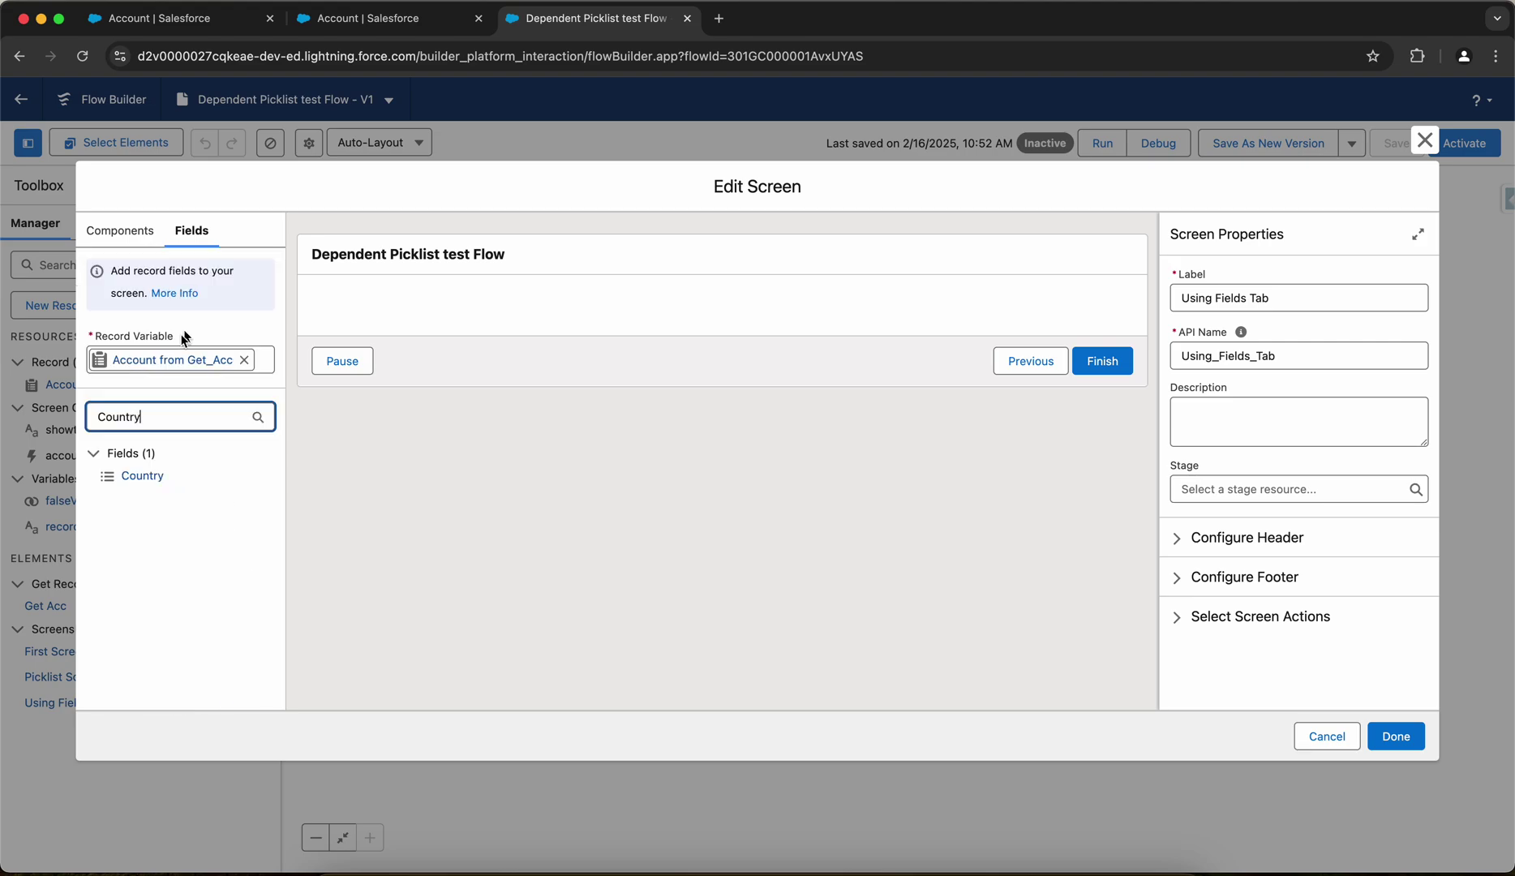
drag(142, 476, 454, 321)
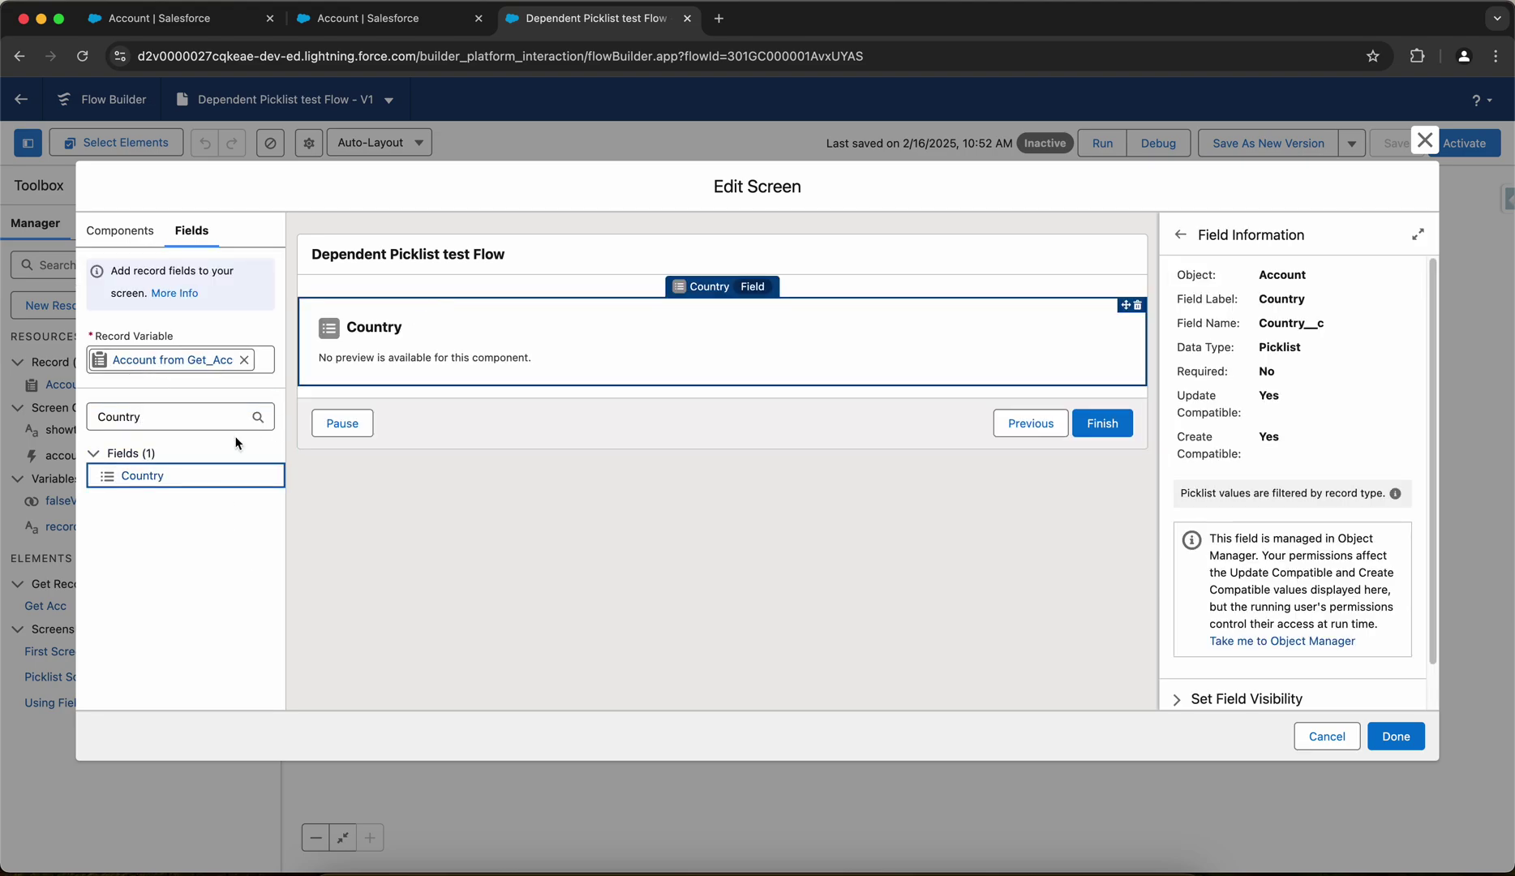
double_click(185, 417)
text(S)
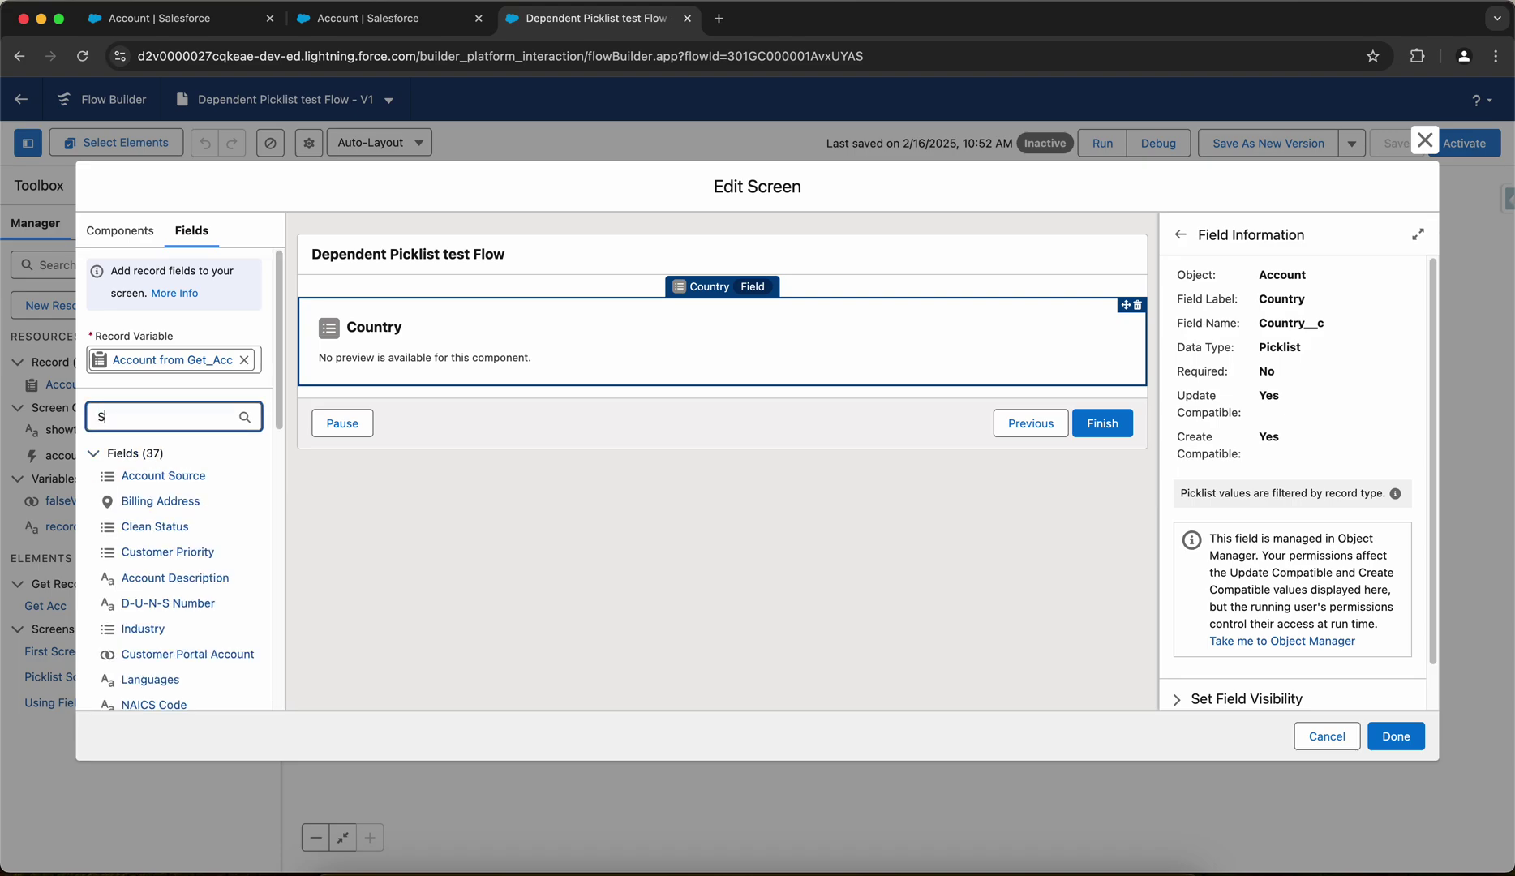
text(tate)
drag(133, 479, 486, 381)
Step: Add the City field below State, delete the accidental duplicate City, and finish editing
double_click(209, 416)
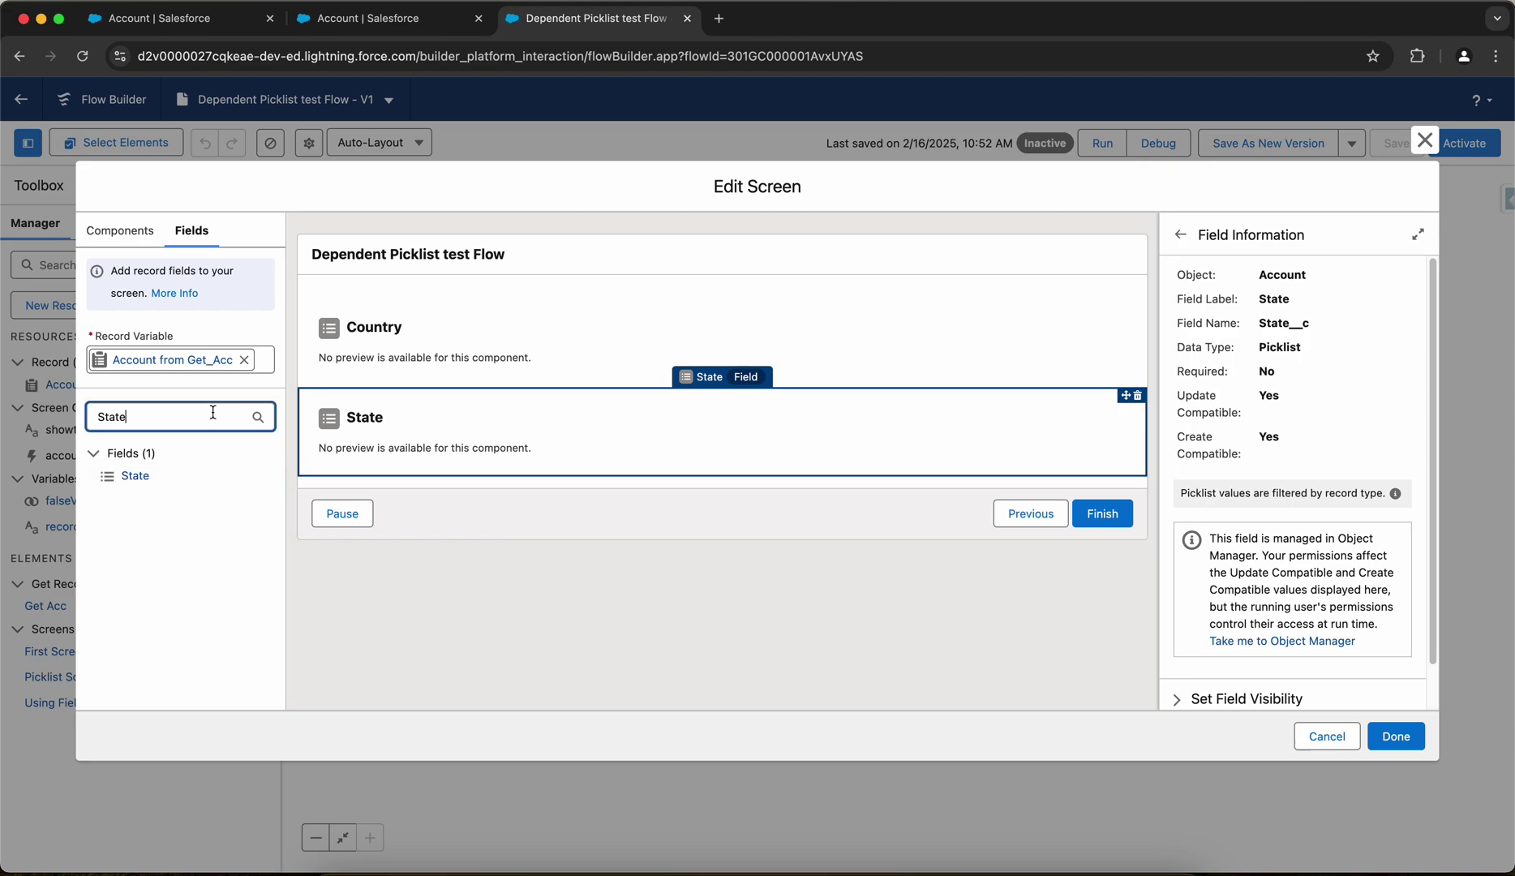
key(BackSpace)
text(City)
click(135, 479)
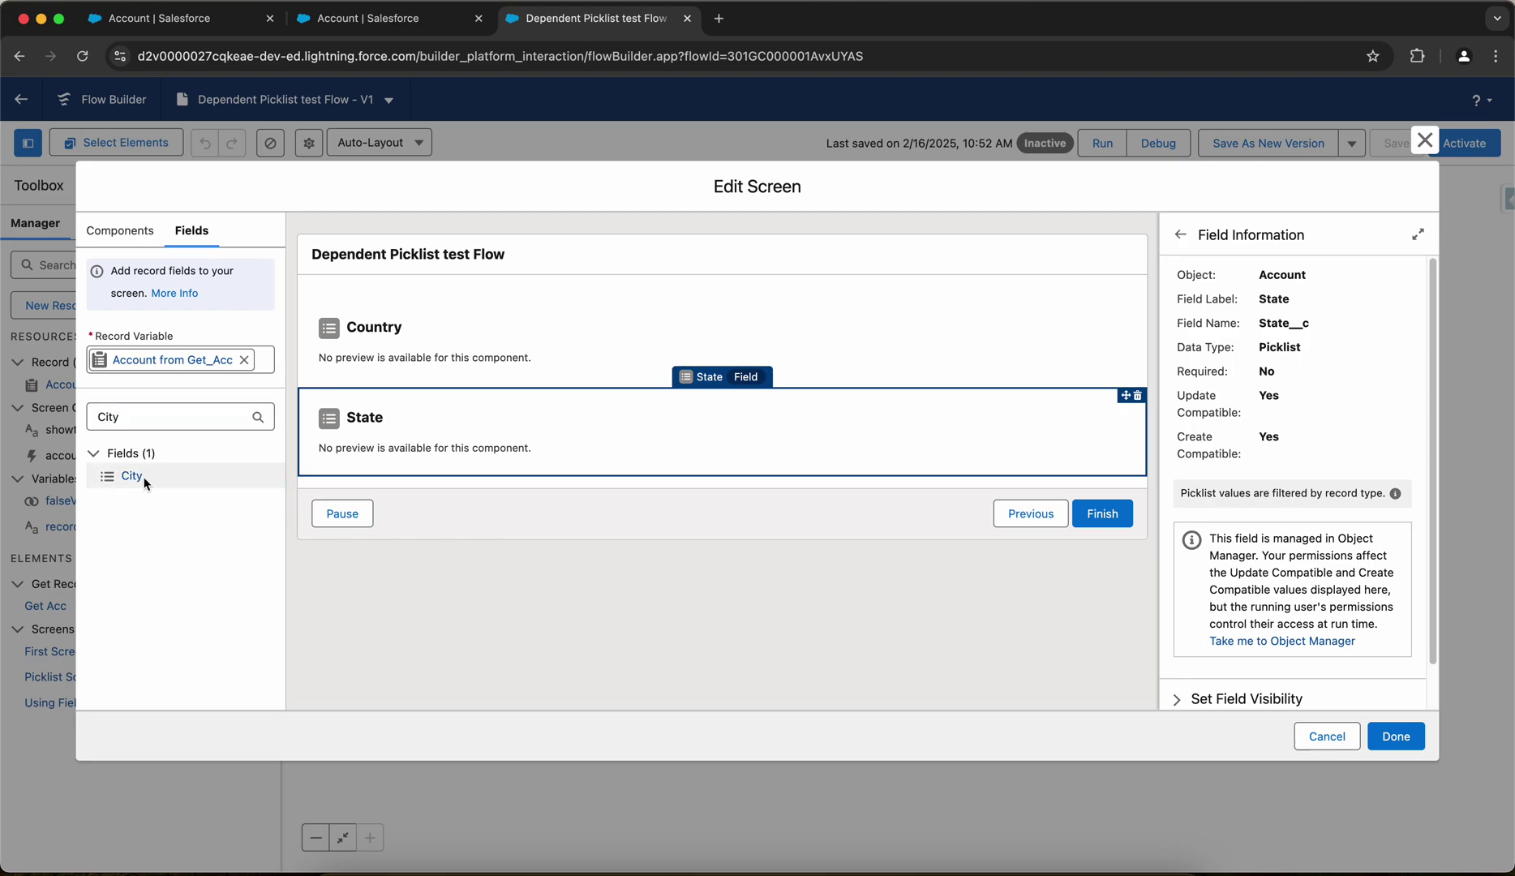
click(137, 480)
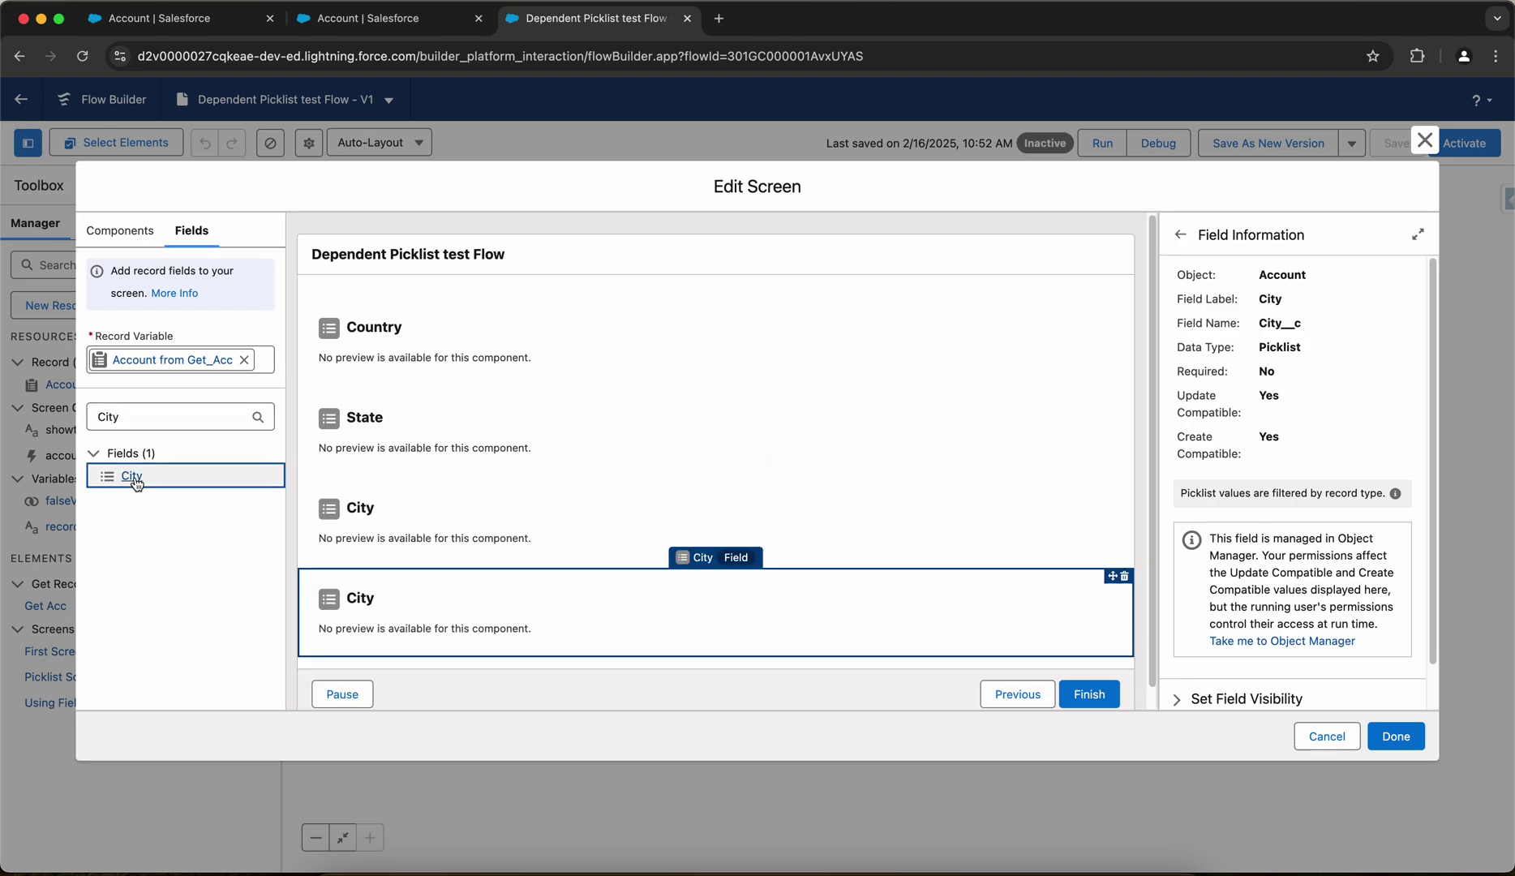
click(1123, 575)
click(892, 517)
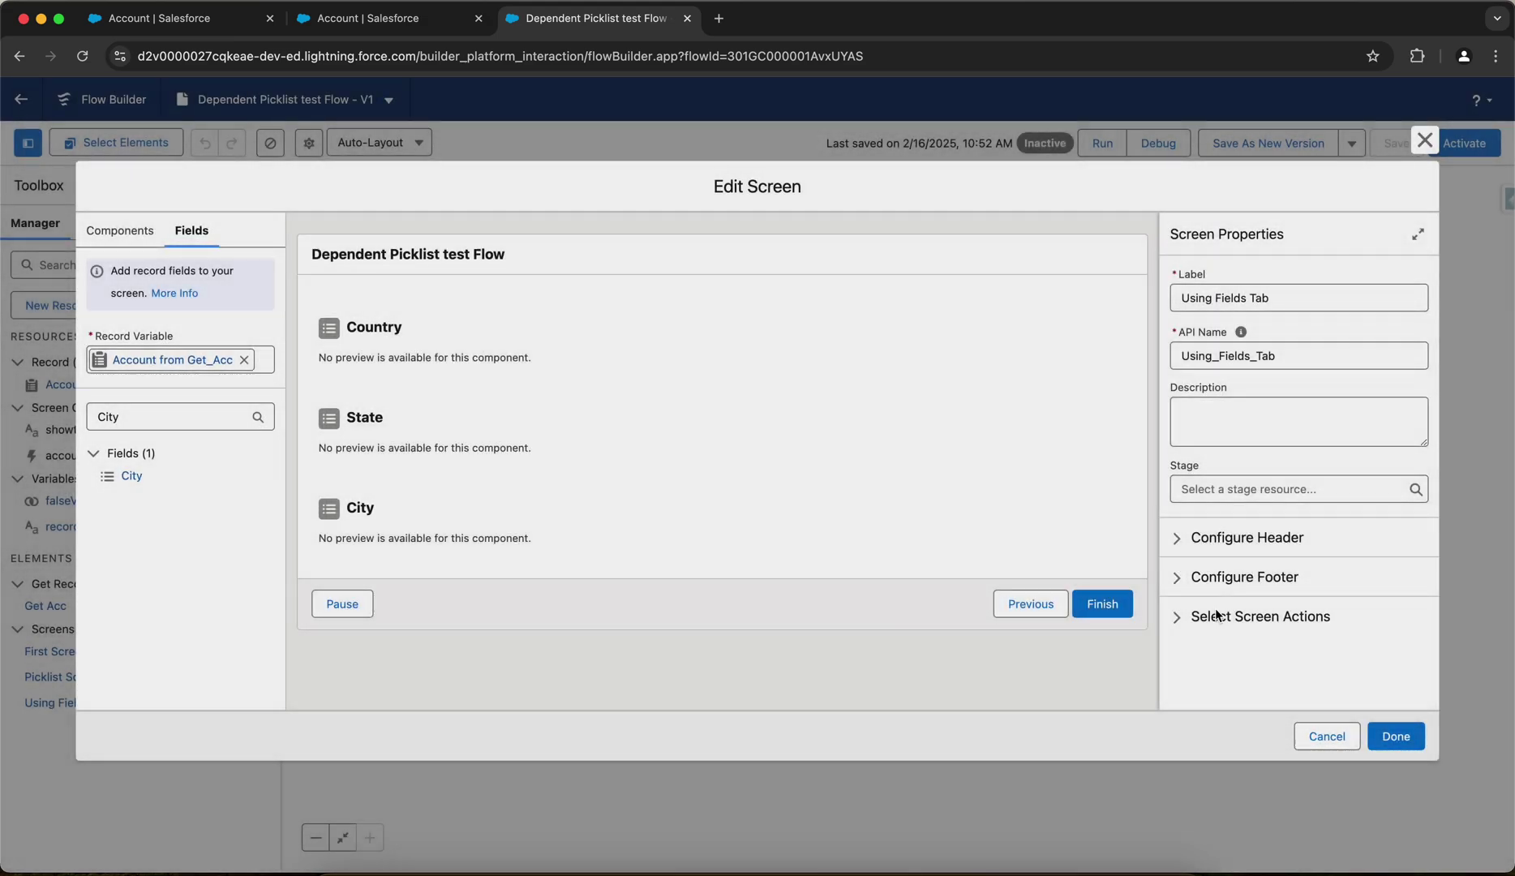
click(1396, 736)
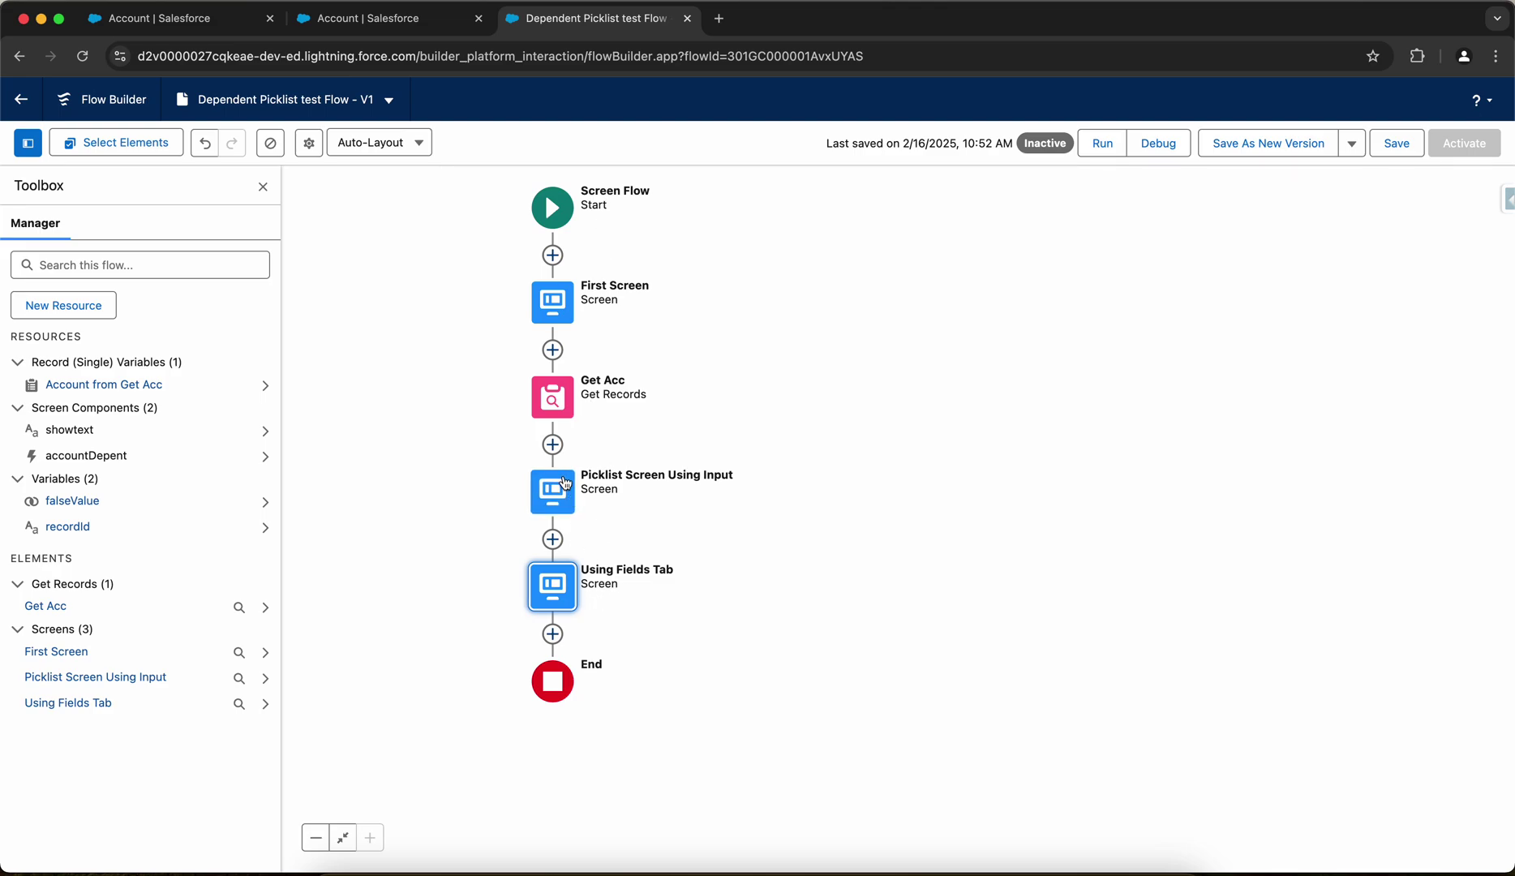
Step: Reopen the Using Fields Tab screen and expand the Country field's visibility settings
double_click(551, 587)
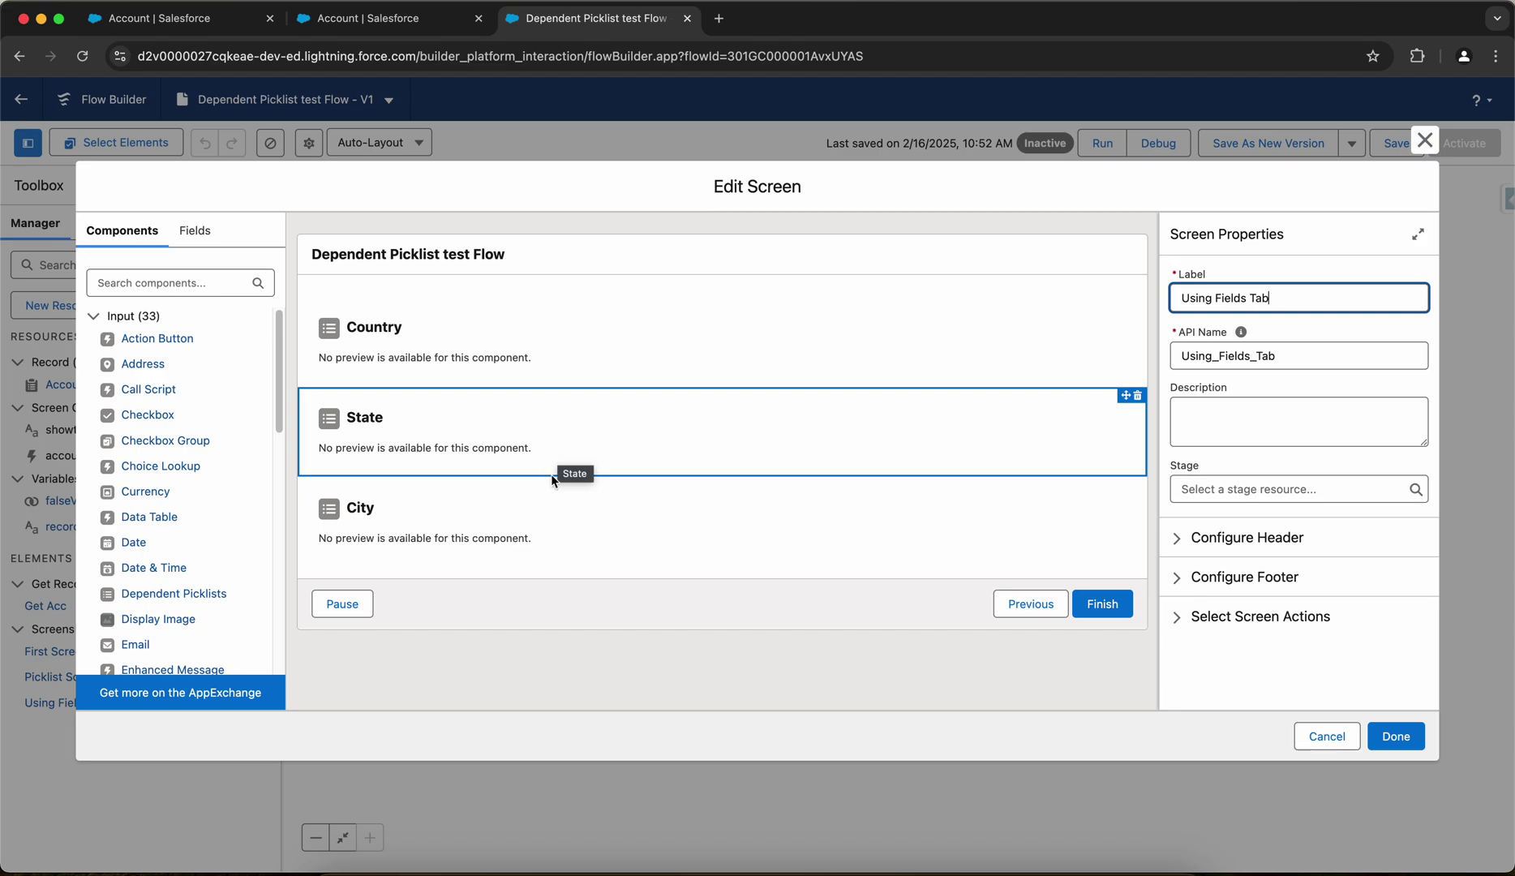
click(544, 393)
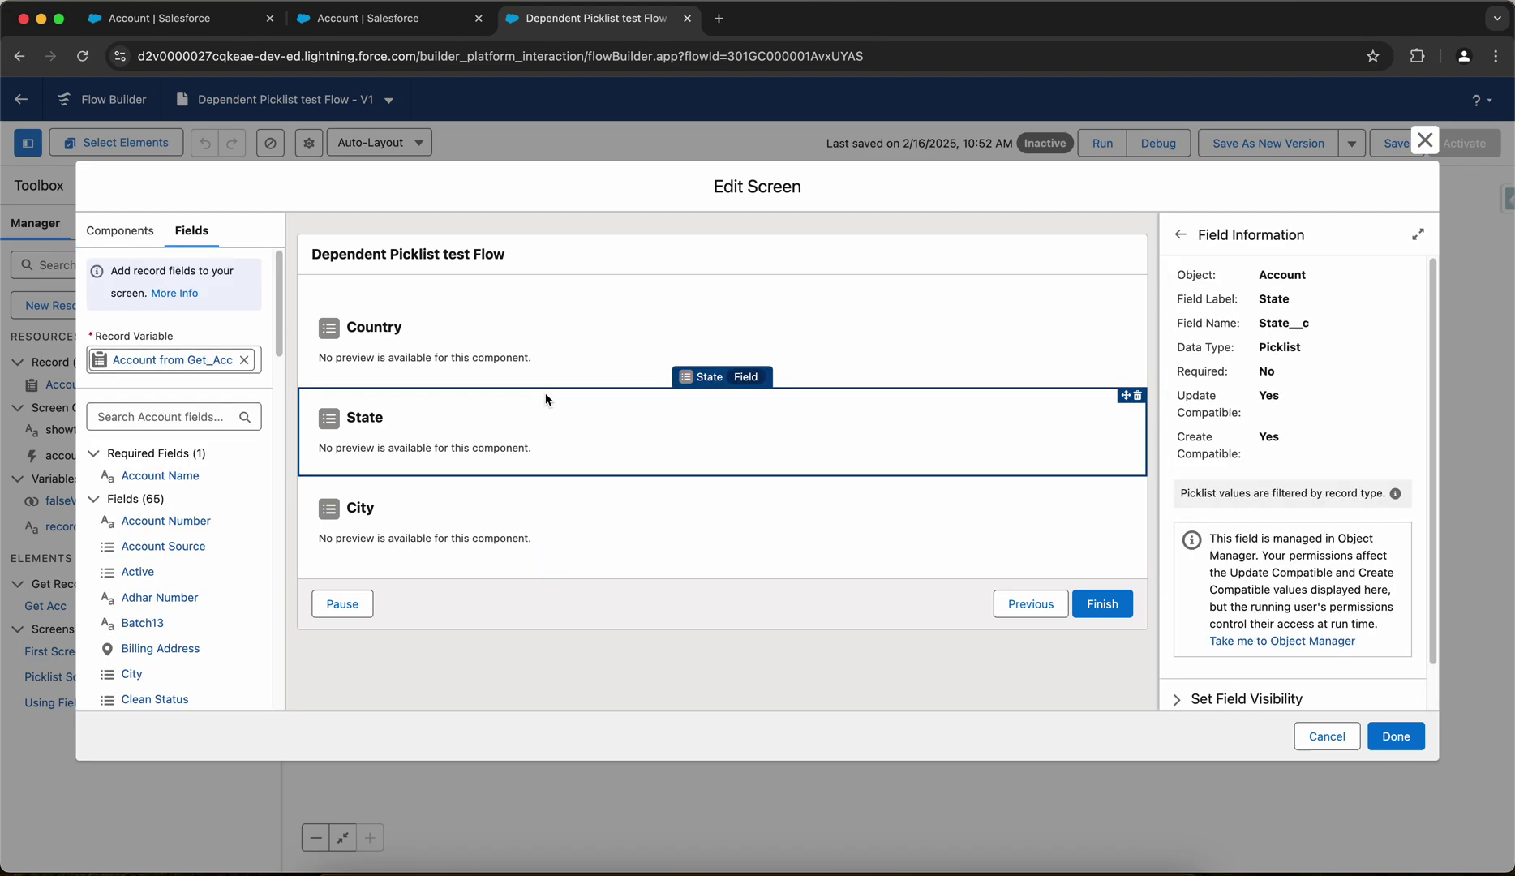
click(575, 365)
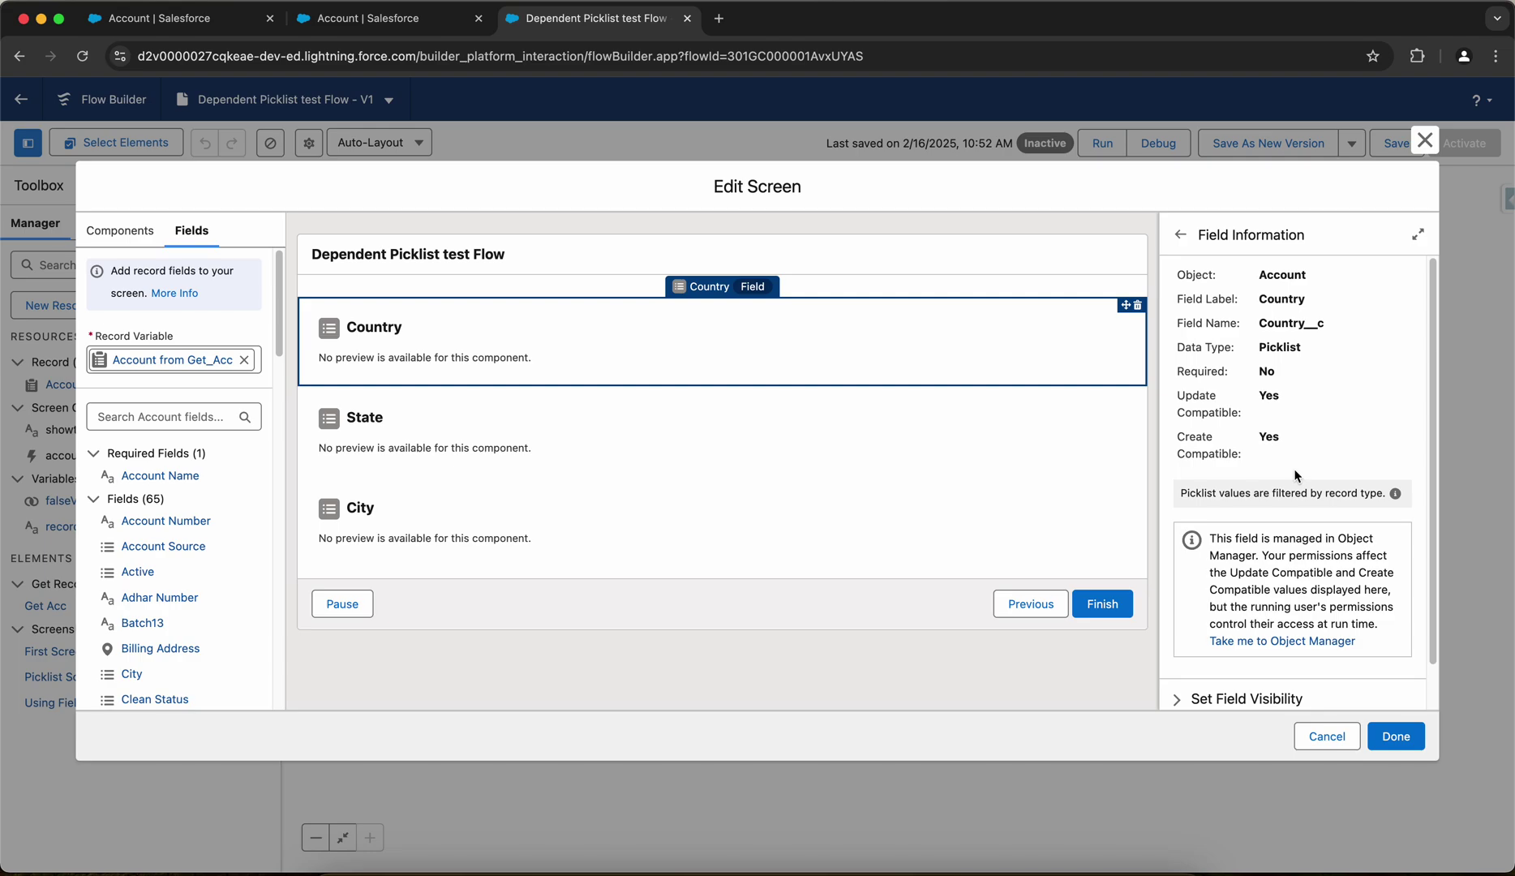
scroll(1295, 475, down, 1)
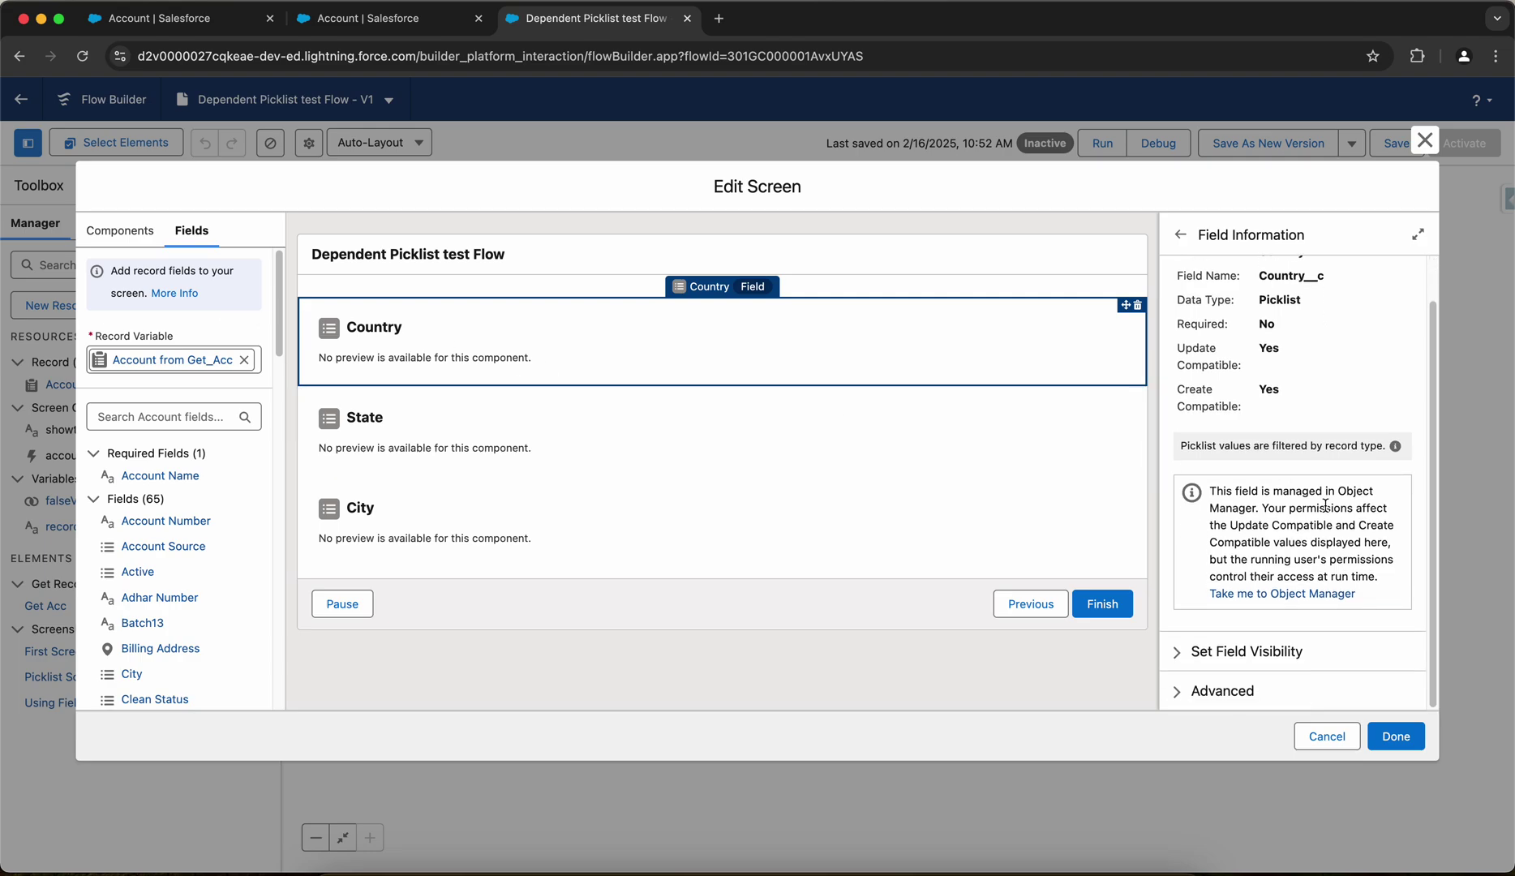
click(1281, 657)
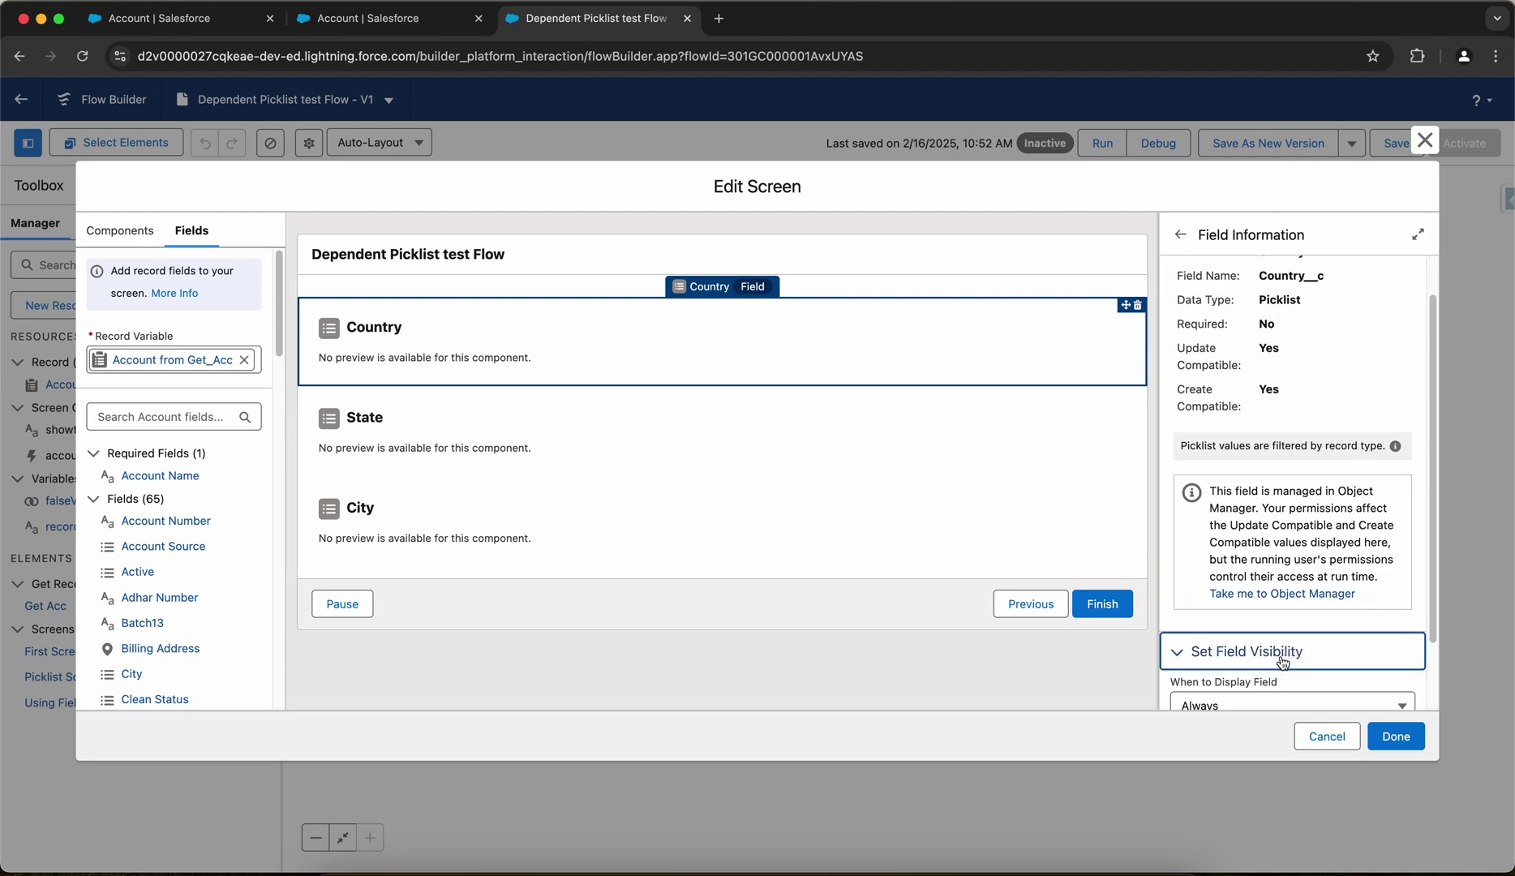
Step: Show Country only when all conditions are met: falseValue Equals $GlobalConstant.True
click(1270, 622)
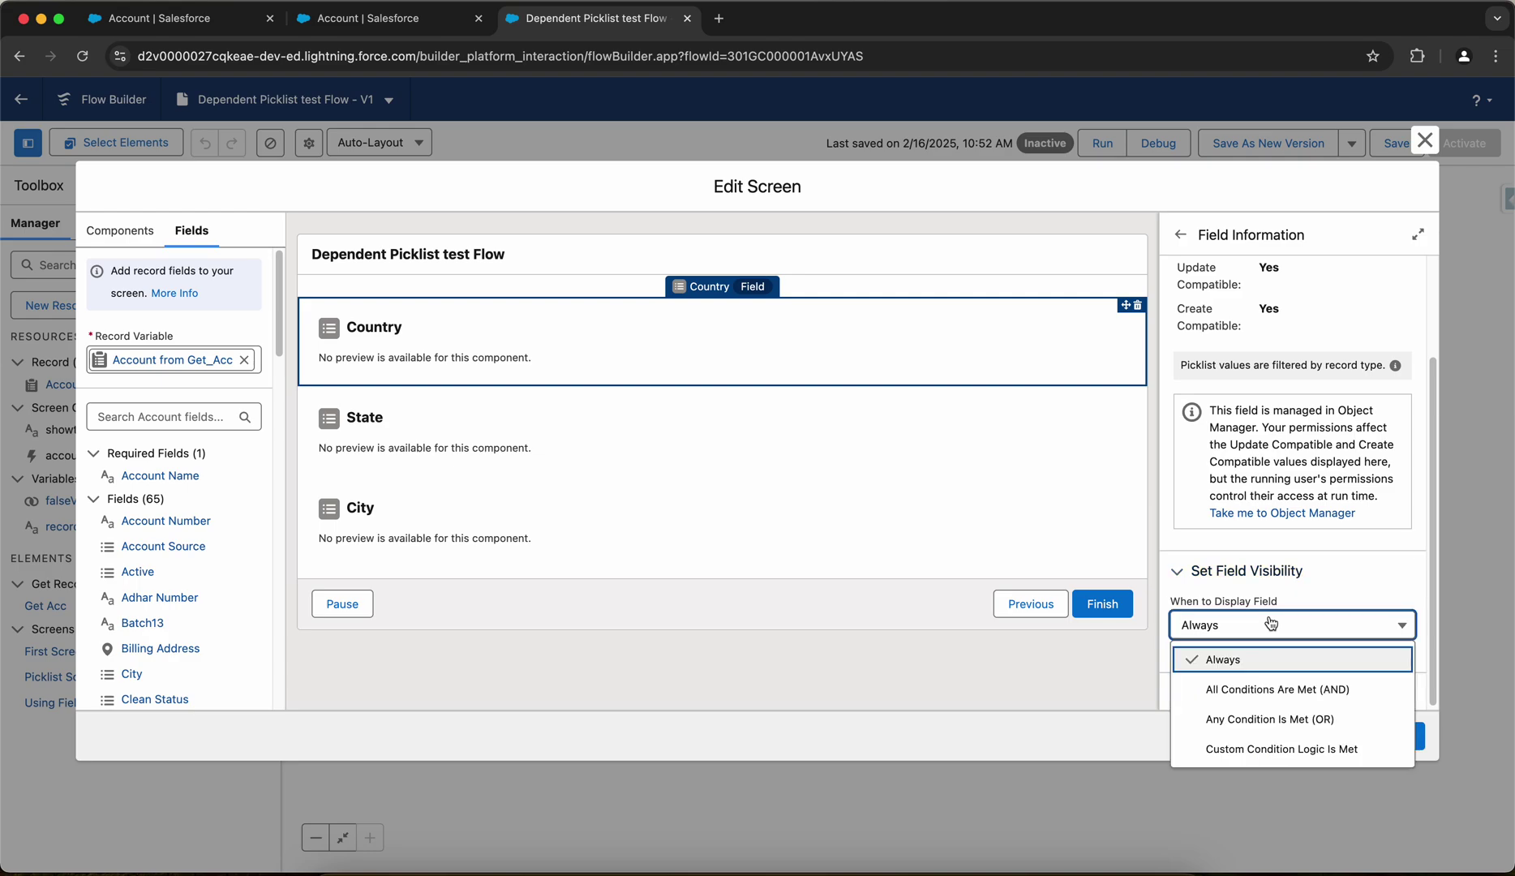
click(1283, 689)
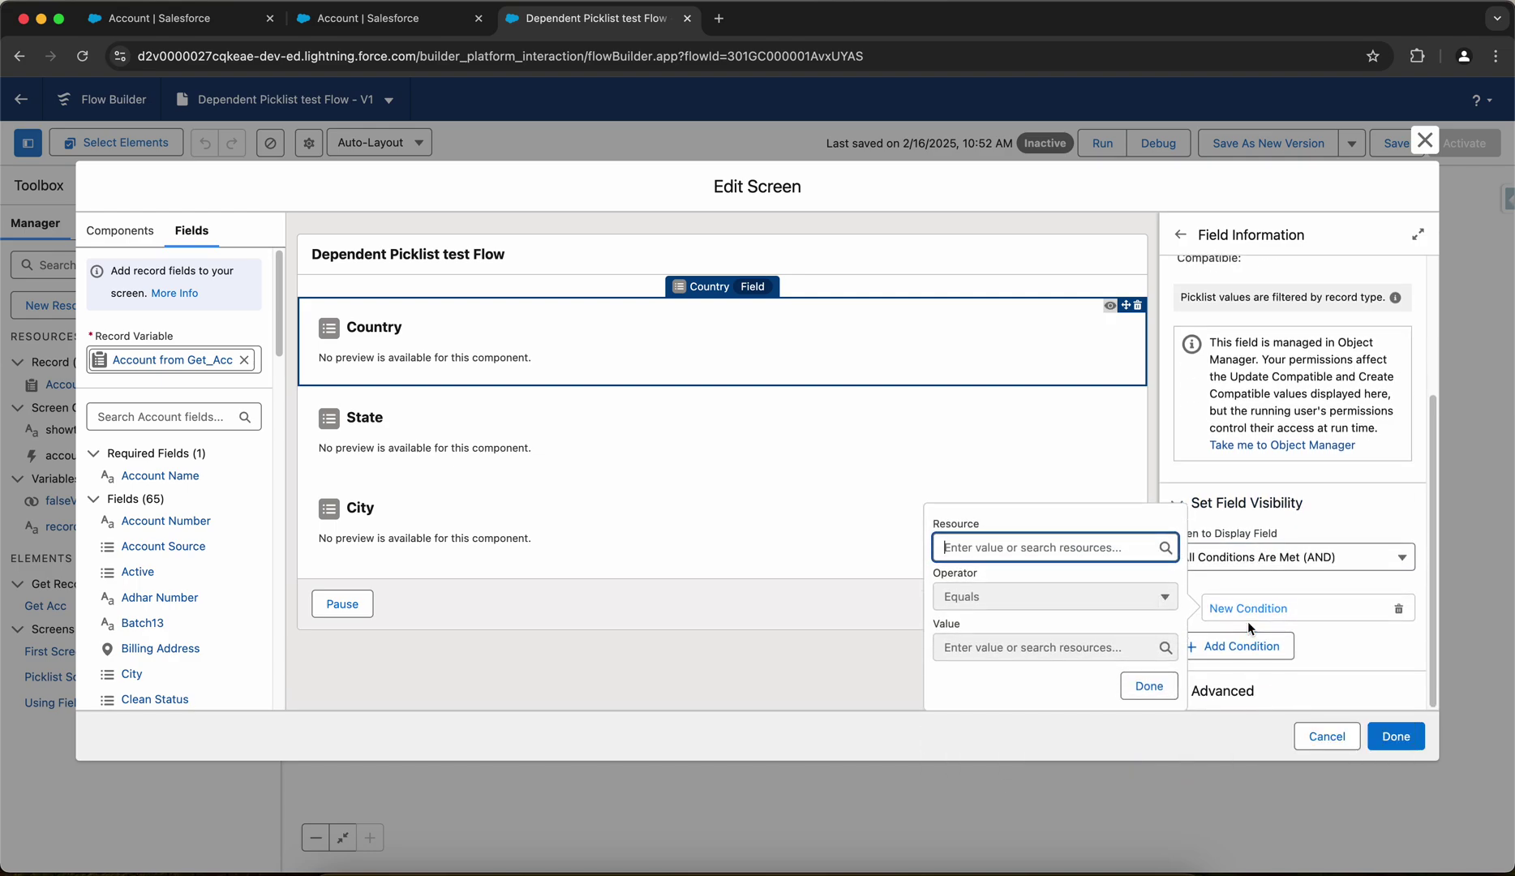
click(994, 548)
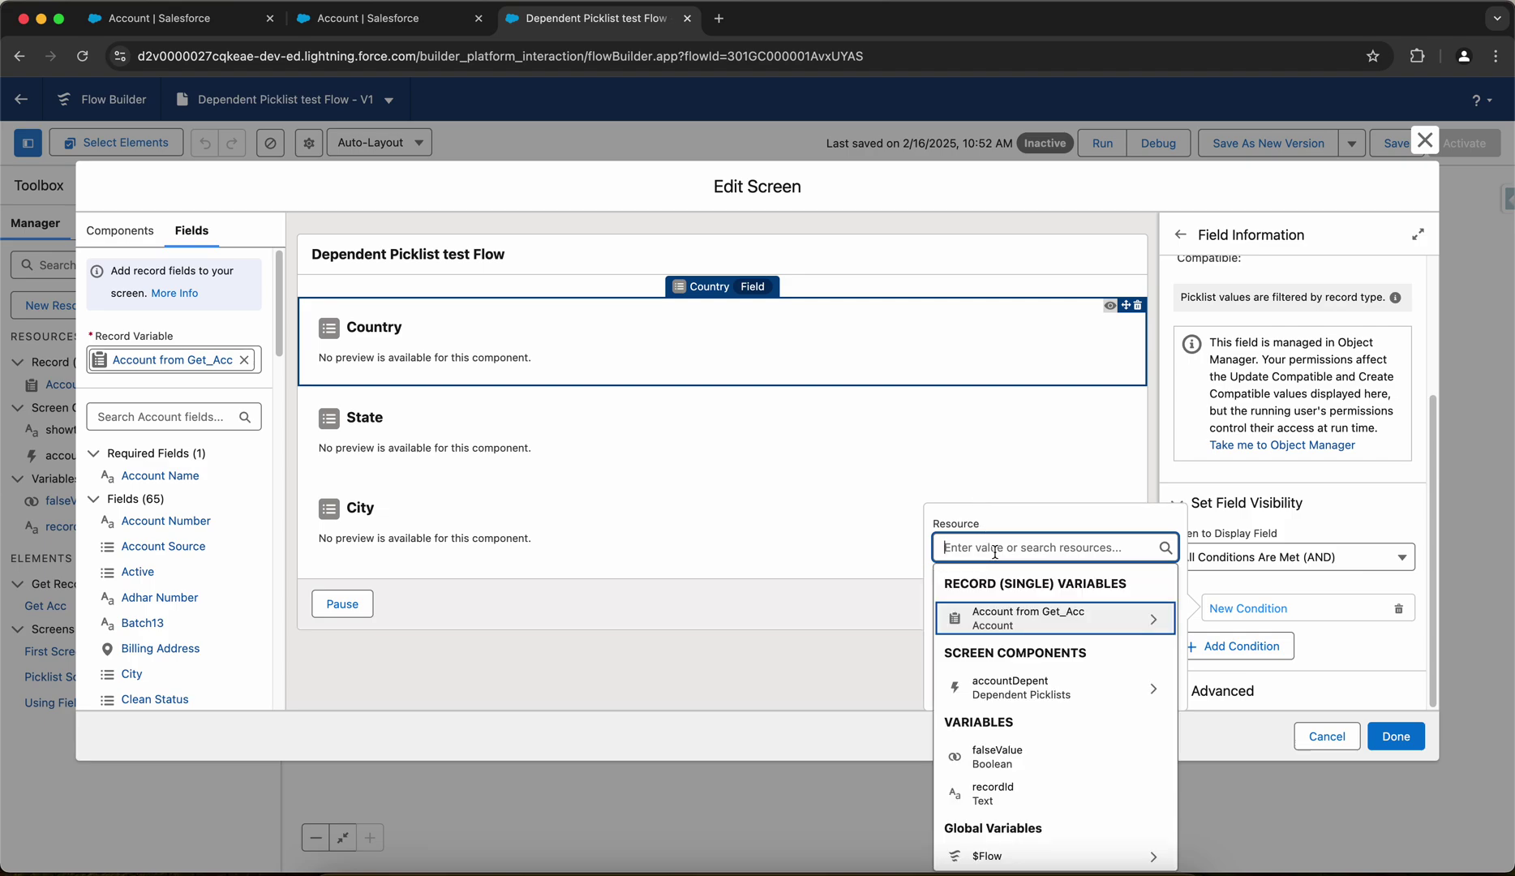
click(1059, 762)
click(1038, 647)
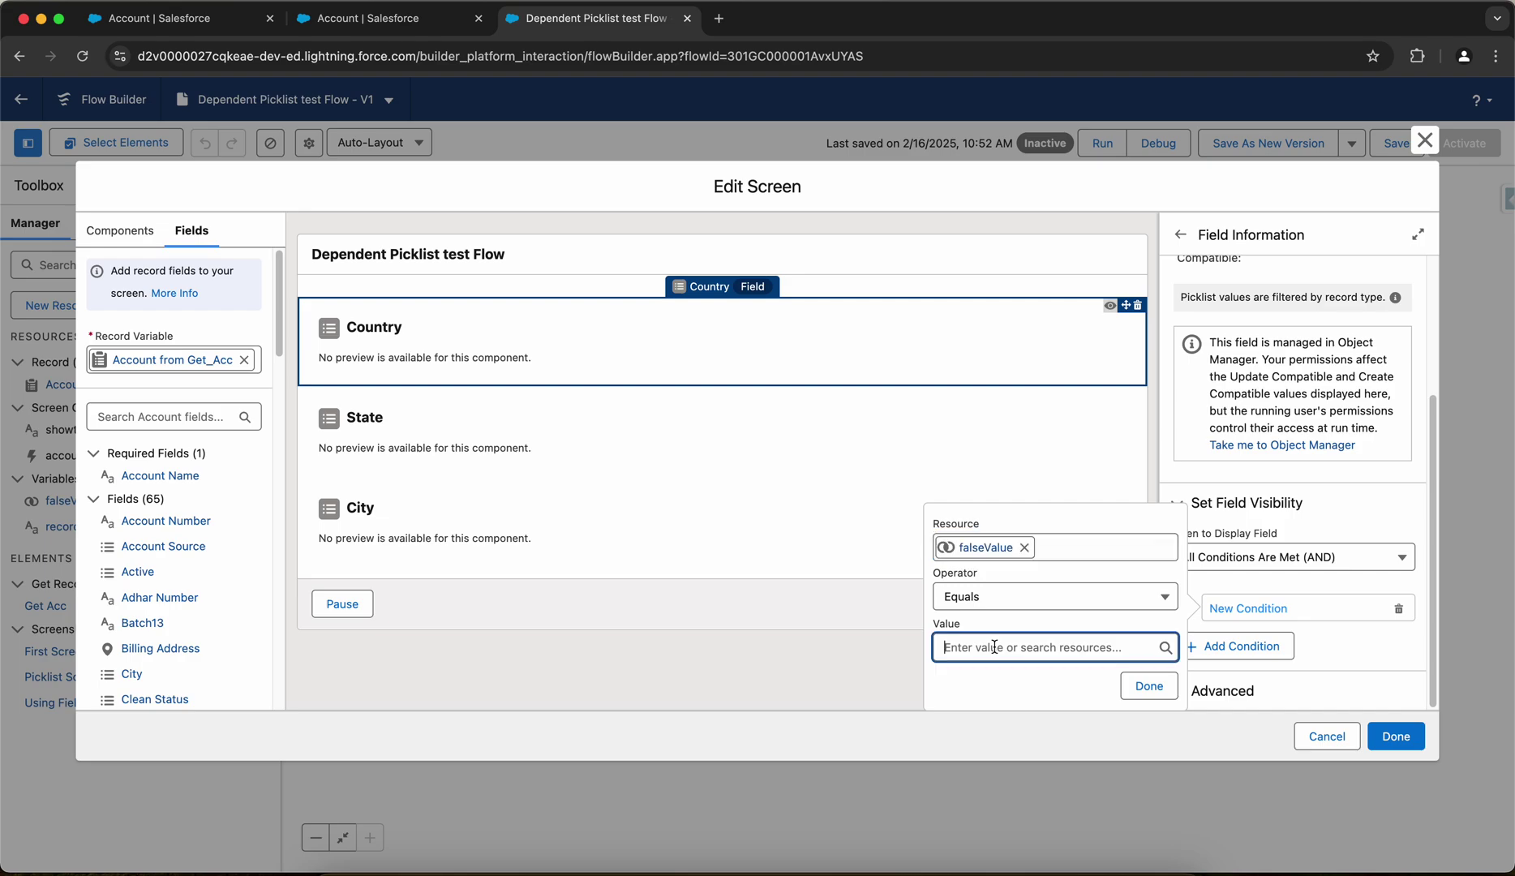
scroll(1075, 562, down, 1)
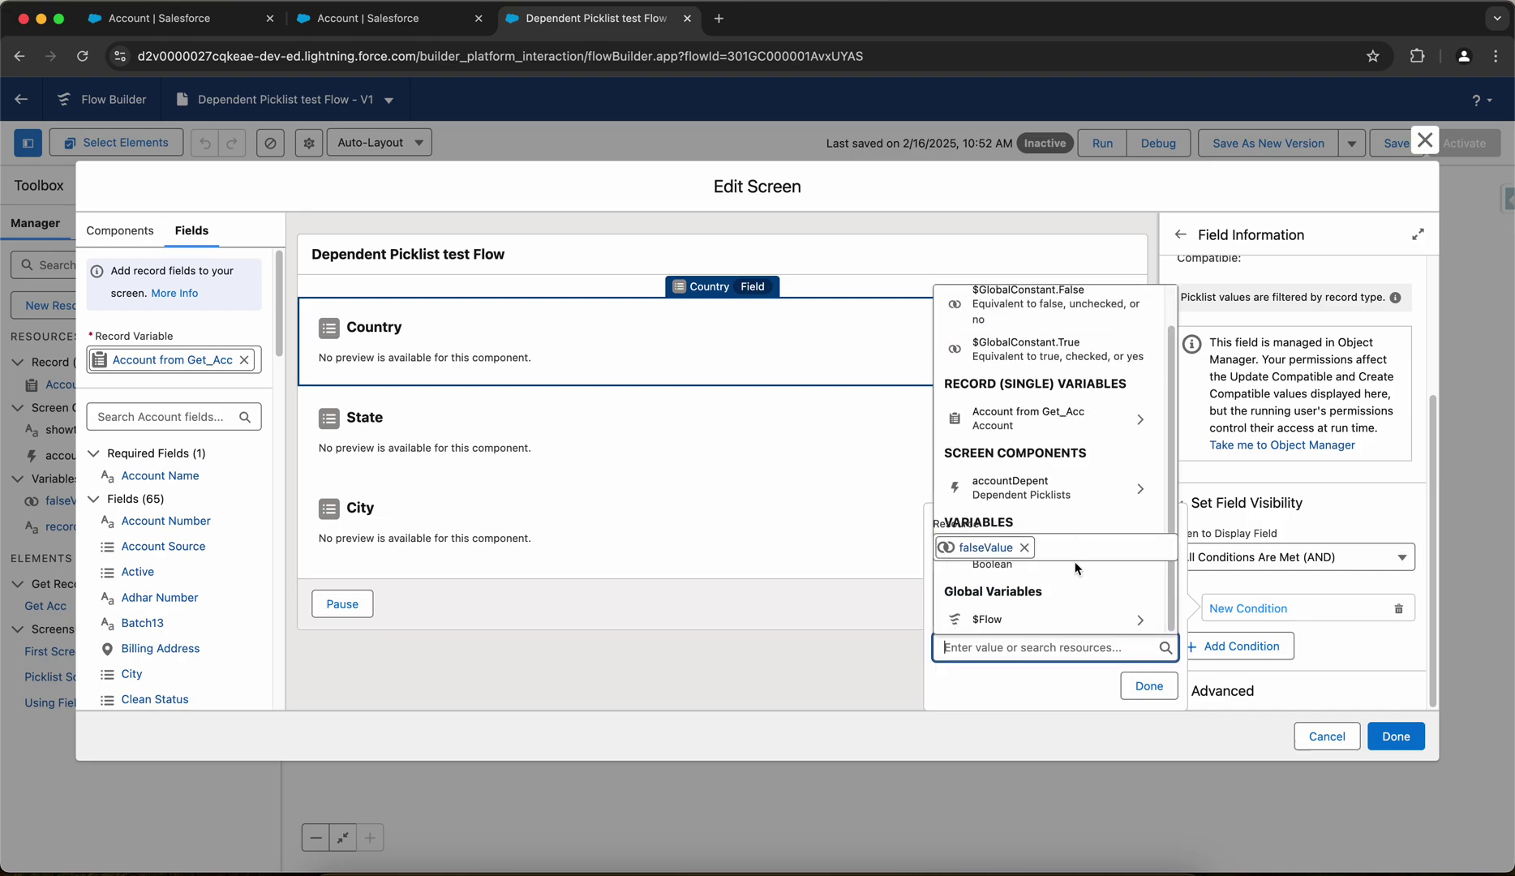
text(Tru)
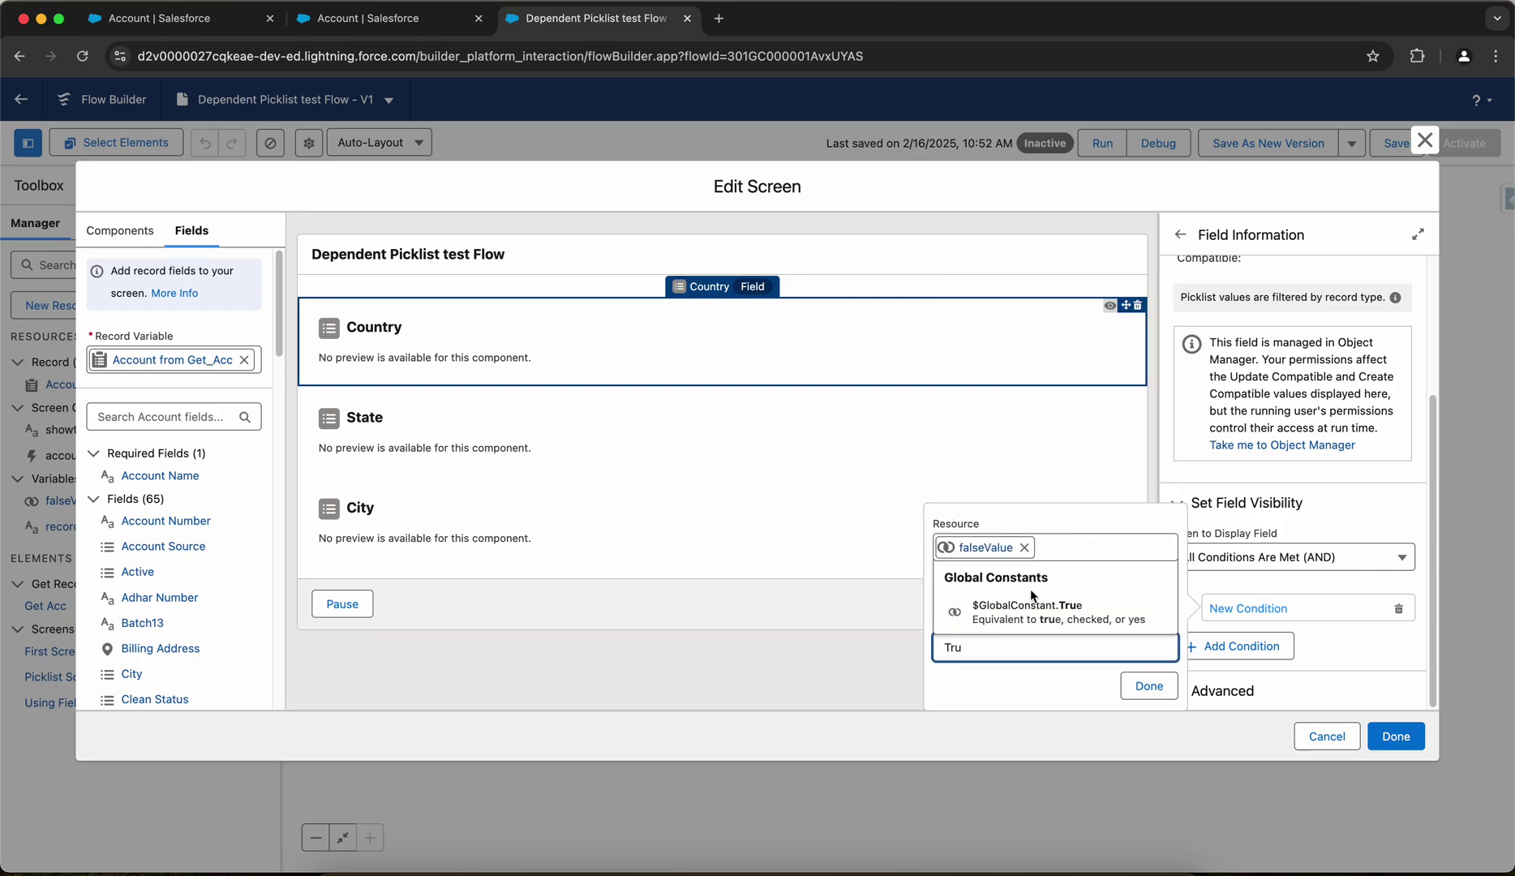
click(1030, 600)
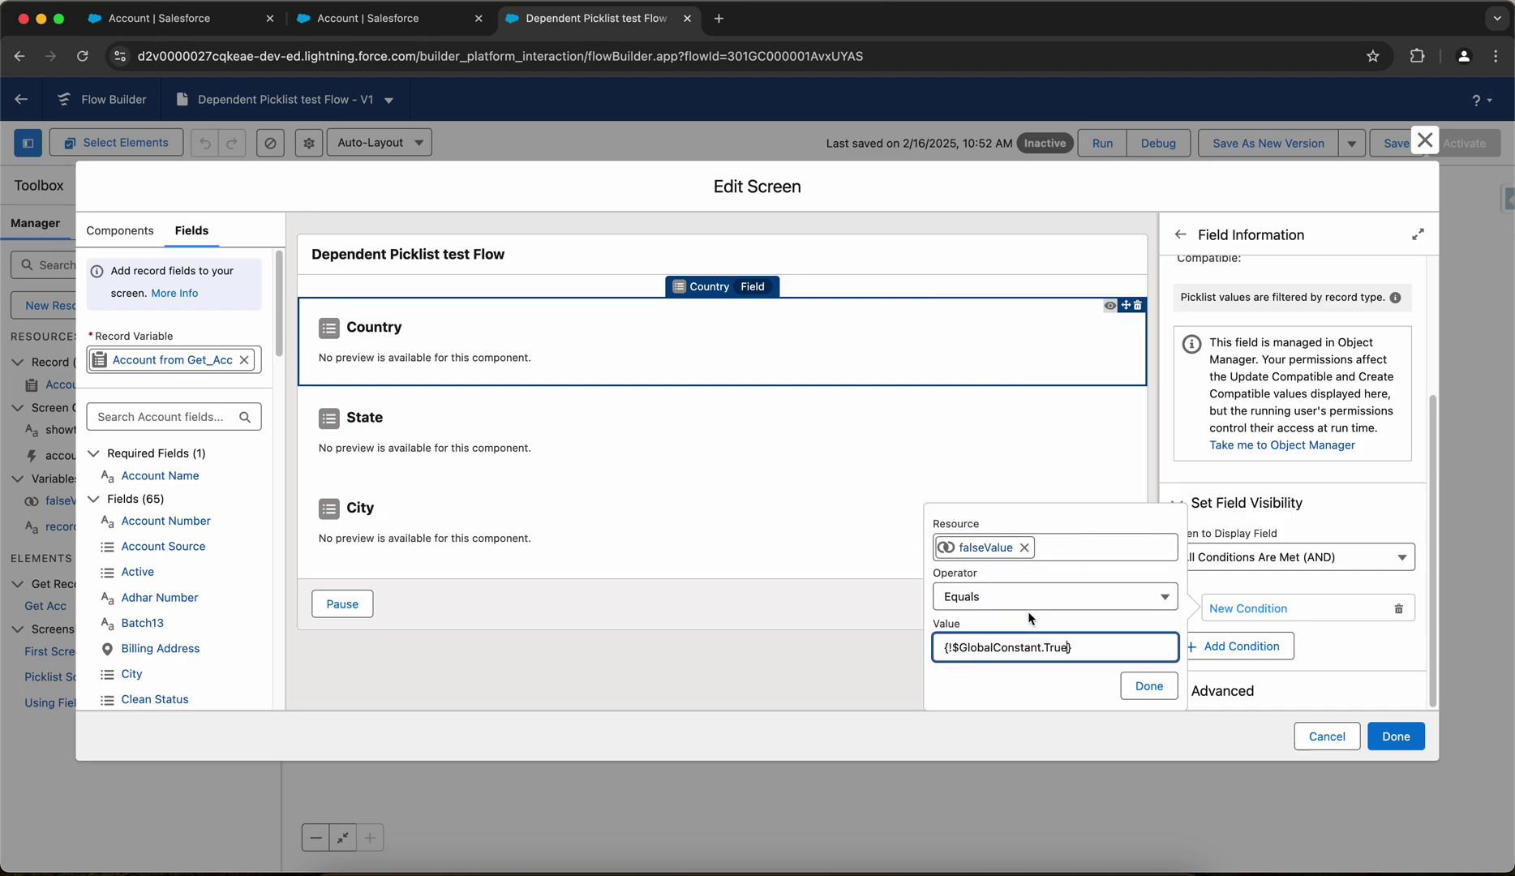
click(1148, 687)
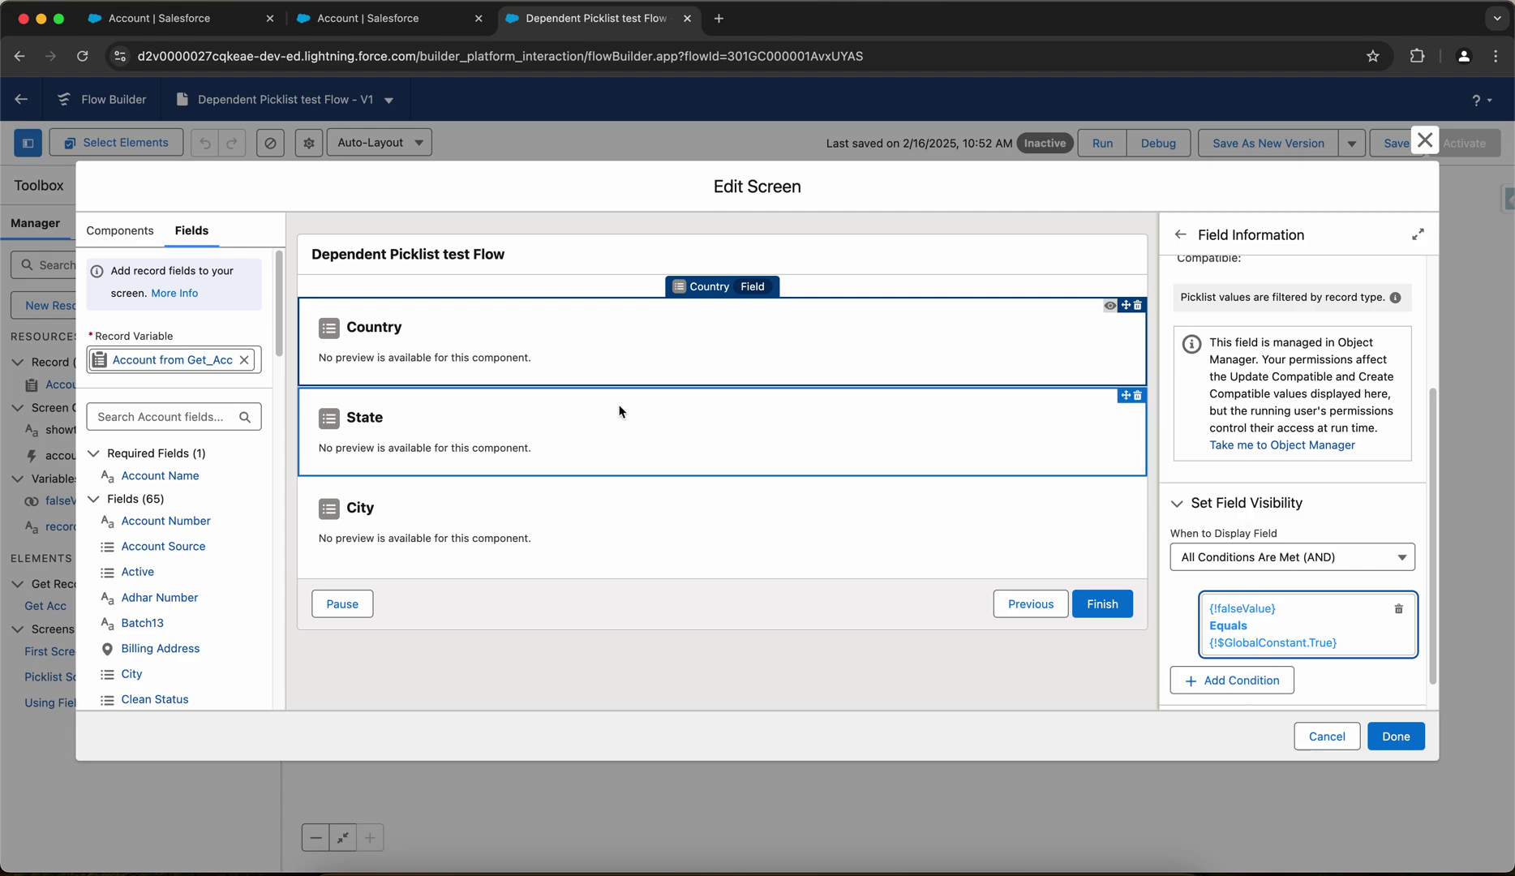
click(514, 447)
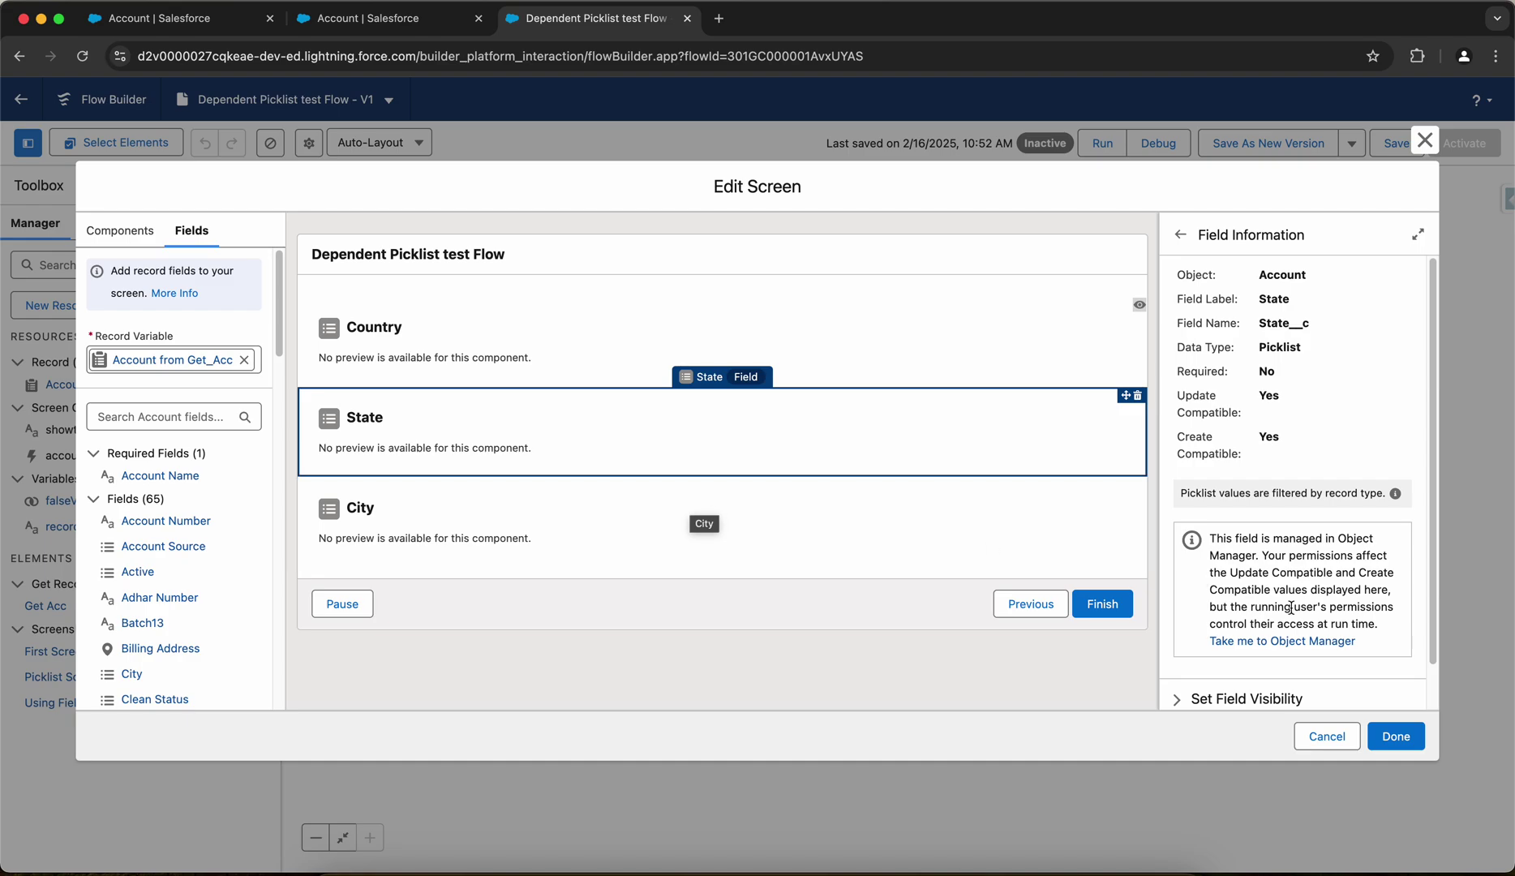
Step: Save the flow and start a debug run with the prefilled record id
click(1397, 736)
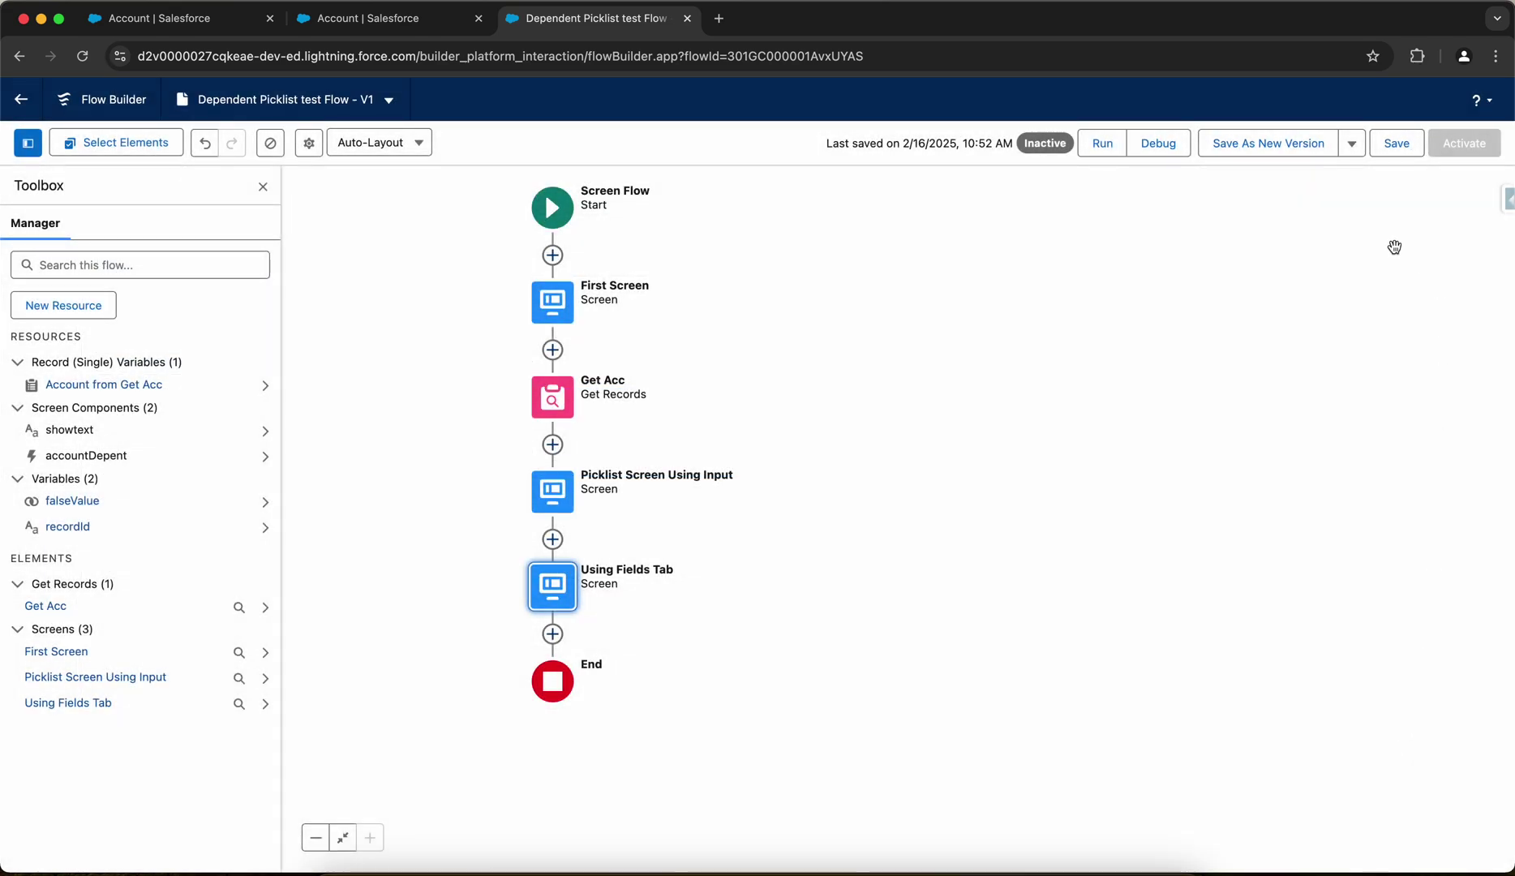
click(1397, 146)
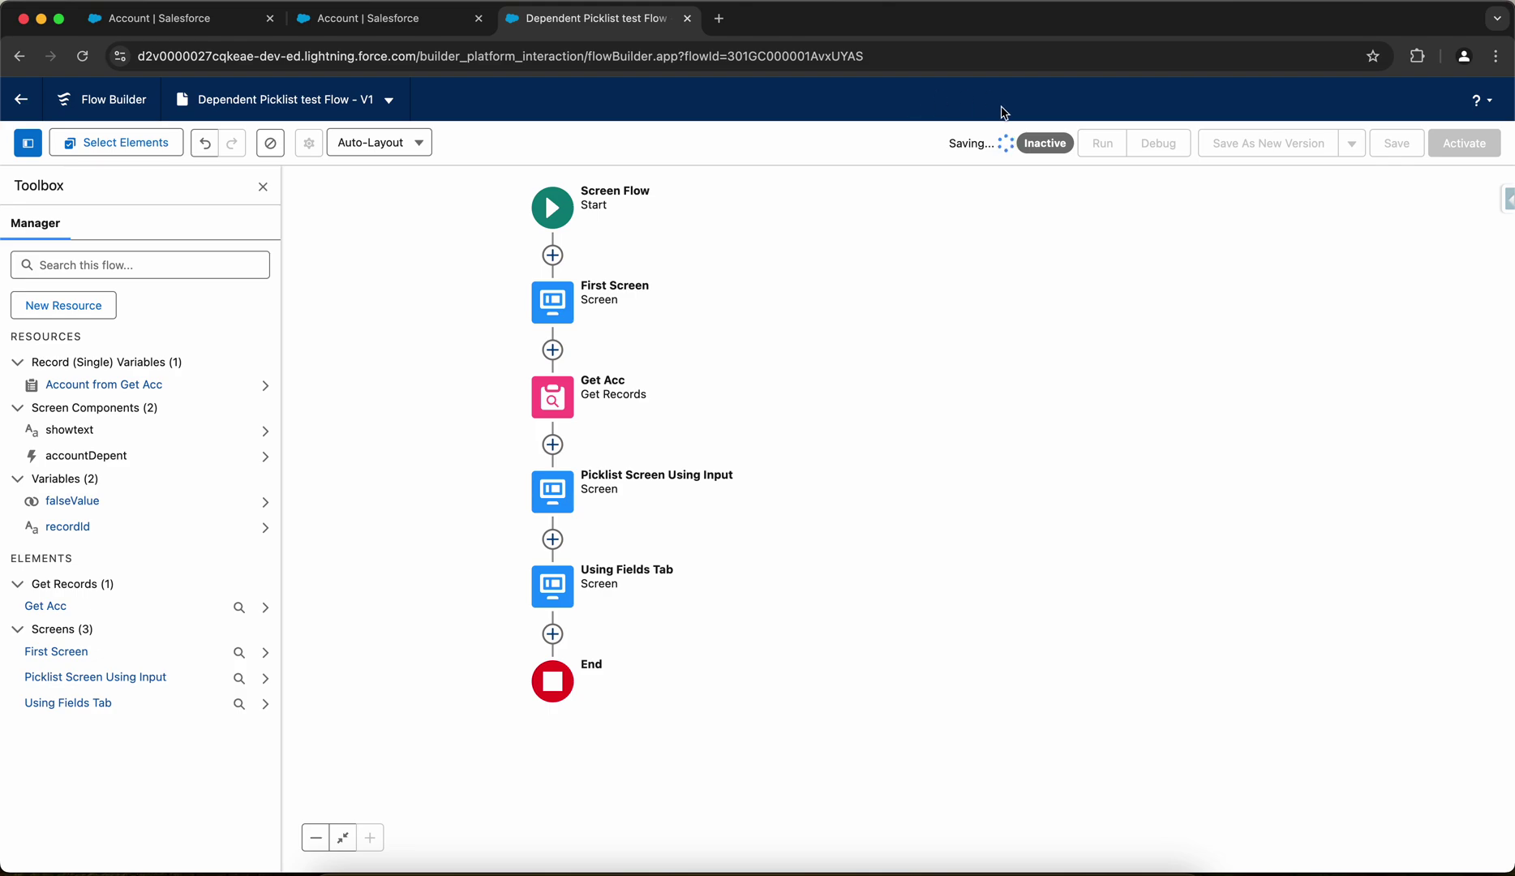
click(1158, 143)
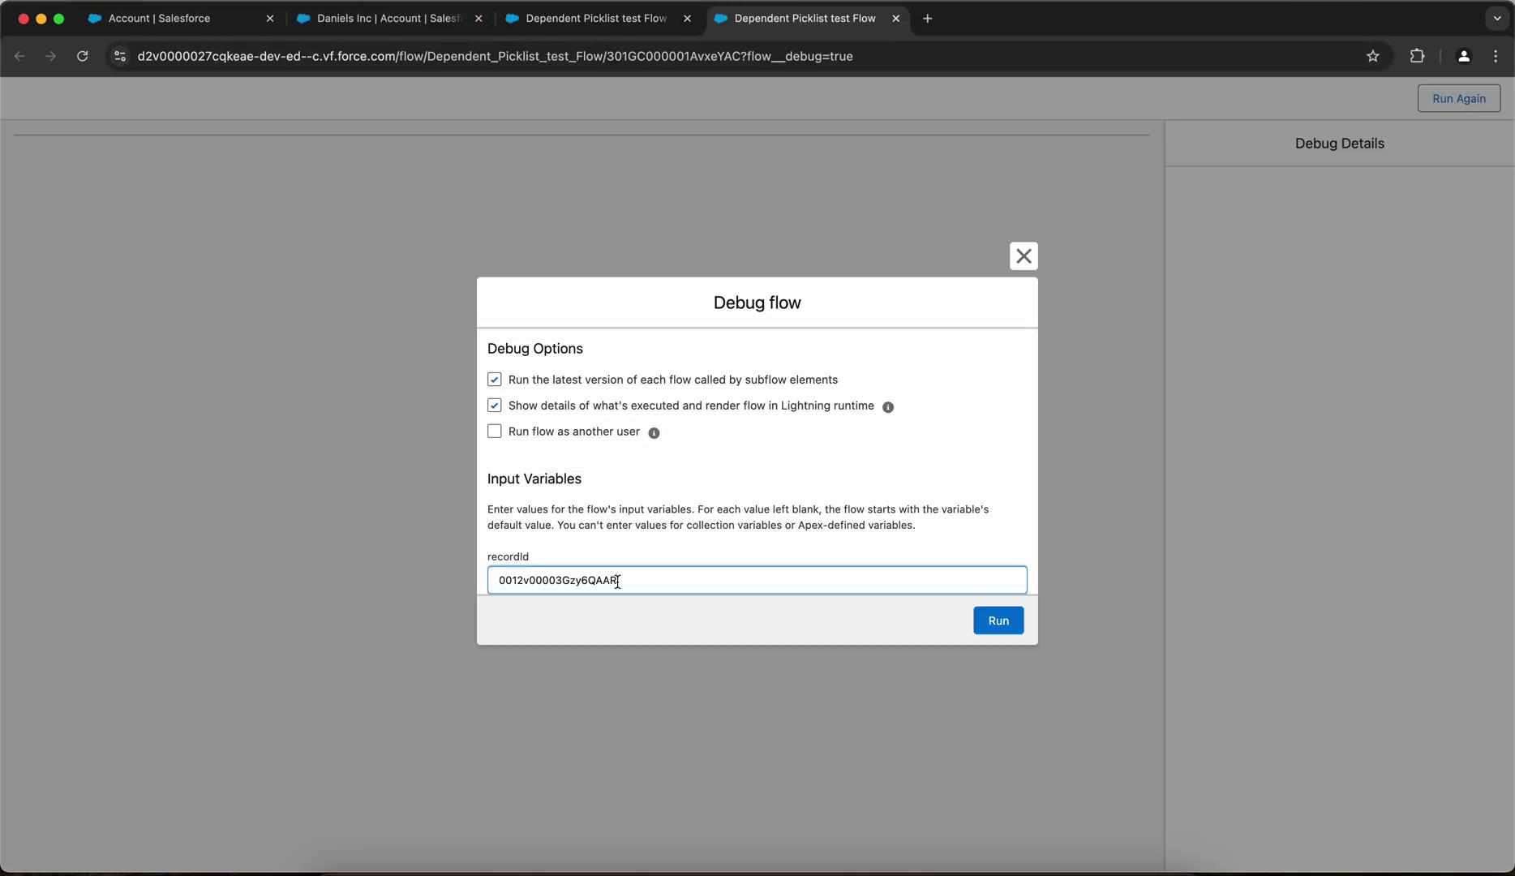
click(1004, 624)
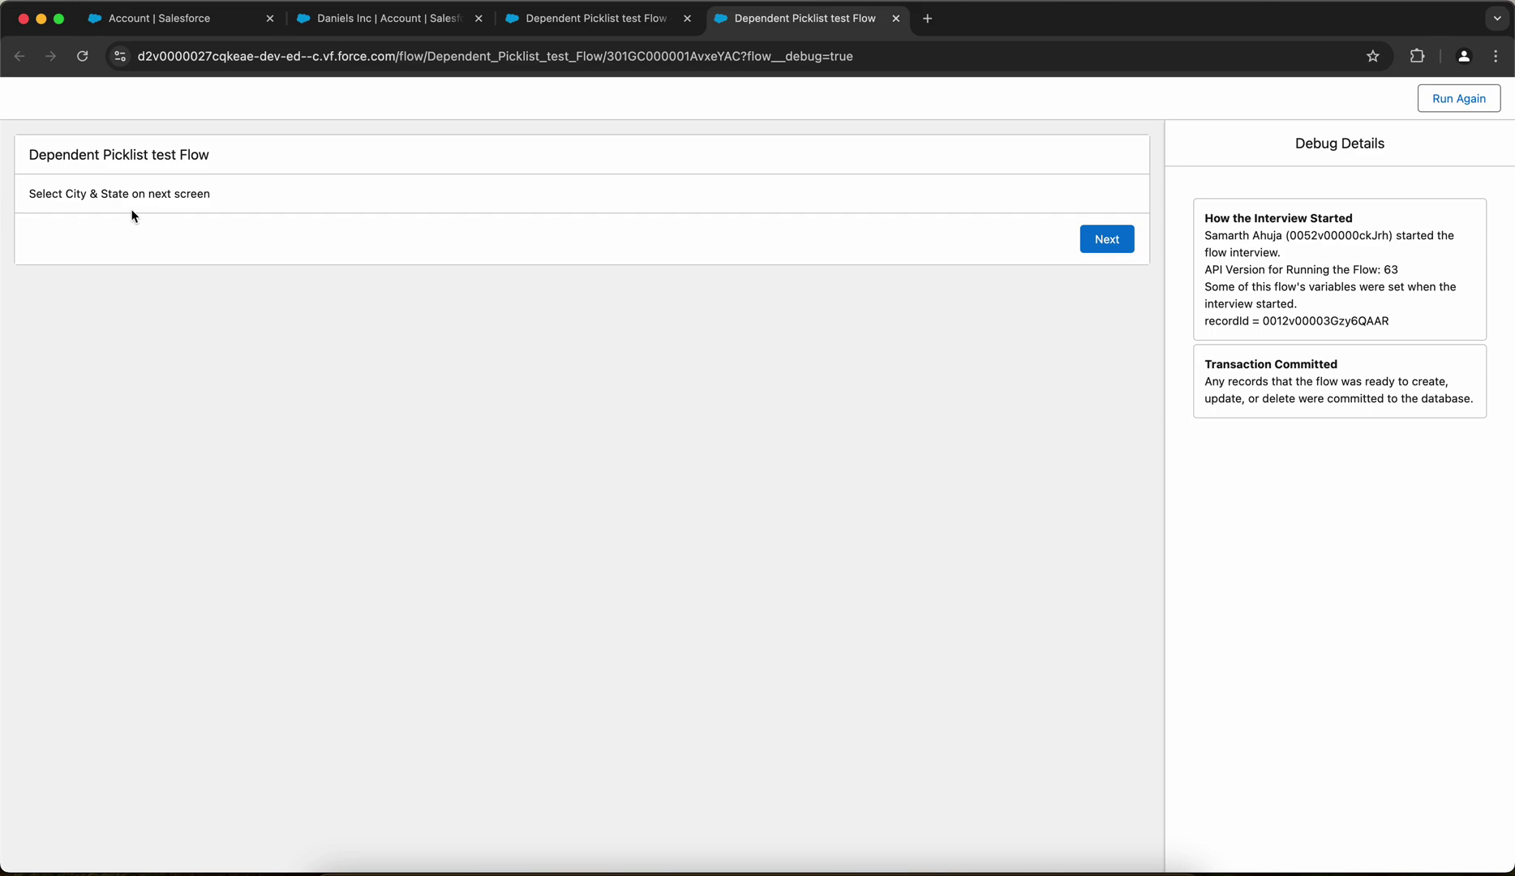
click(1107, 240)
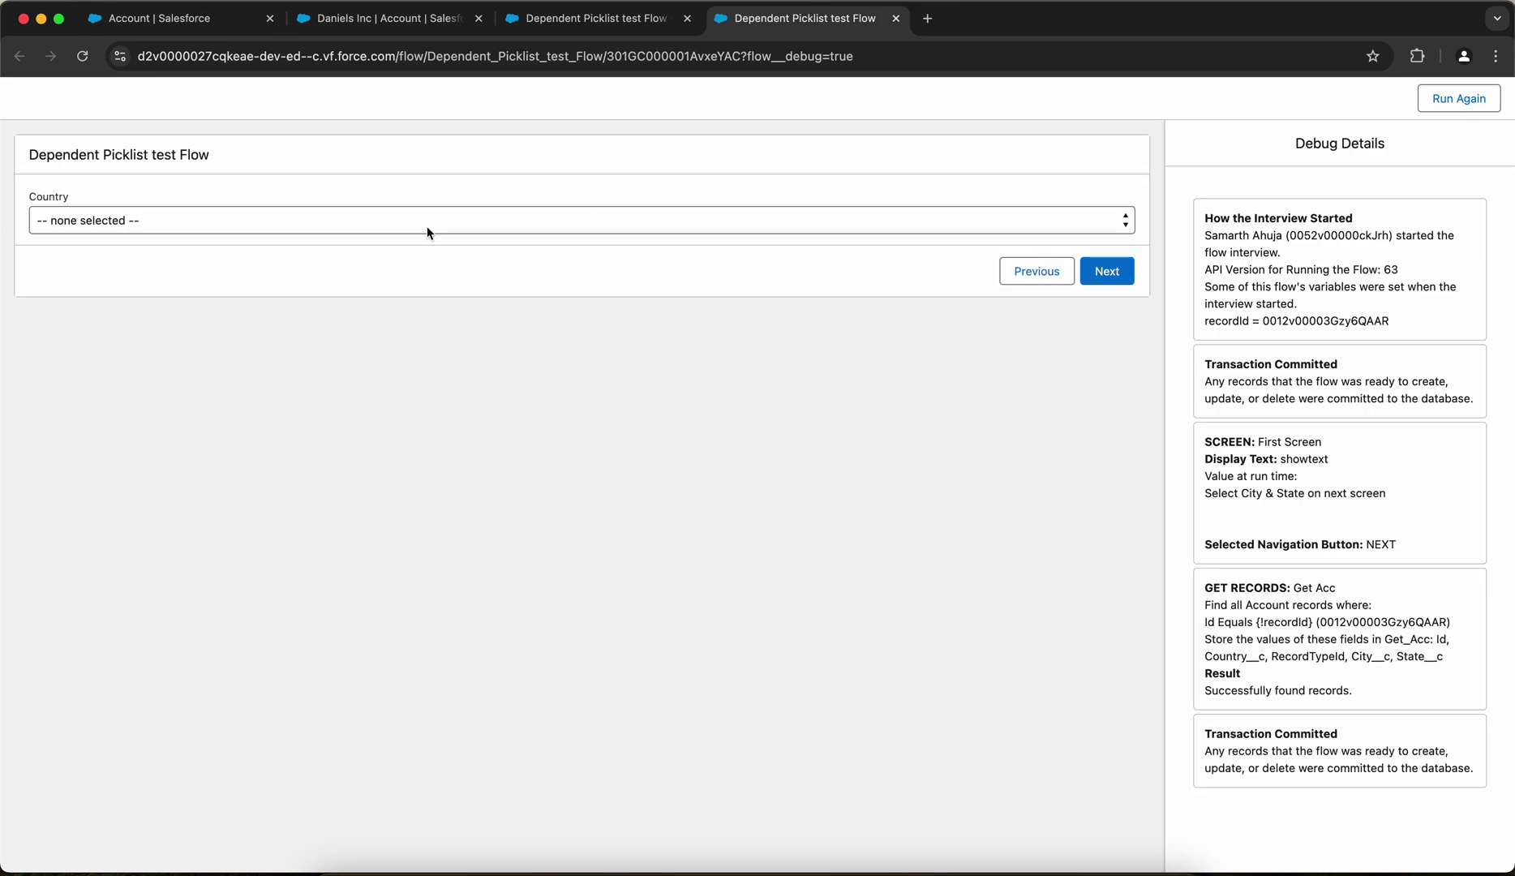
Step: Choose India, Delhi and New Delhi in the Country, State and City picklists
click(427, 232)
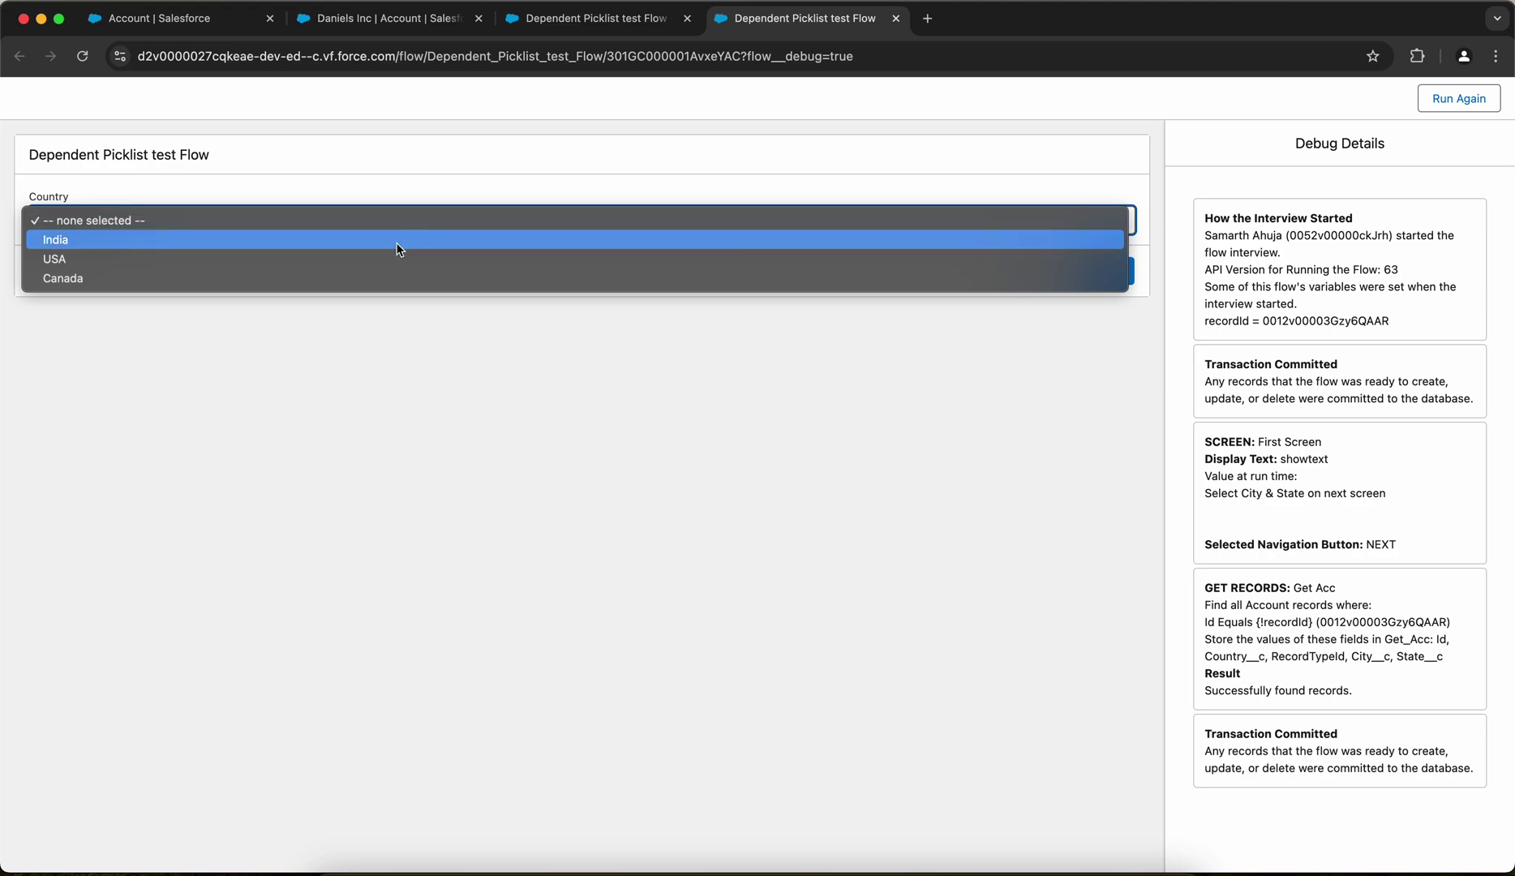
click(396, 244)
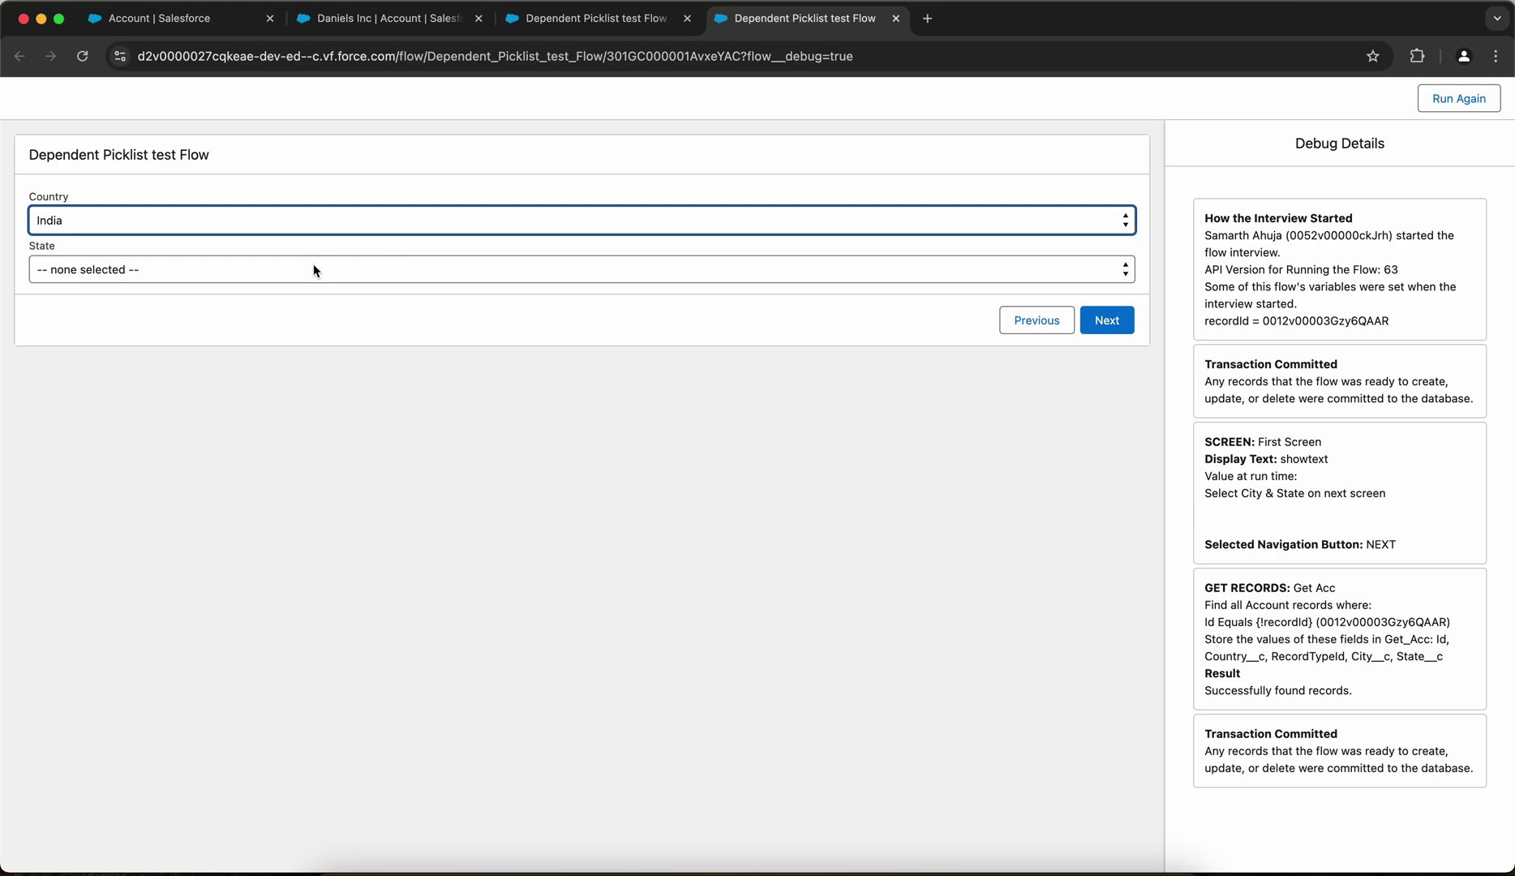
click(304, 270)
click(299, 288)
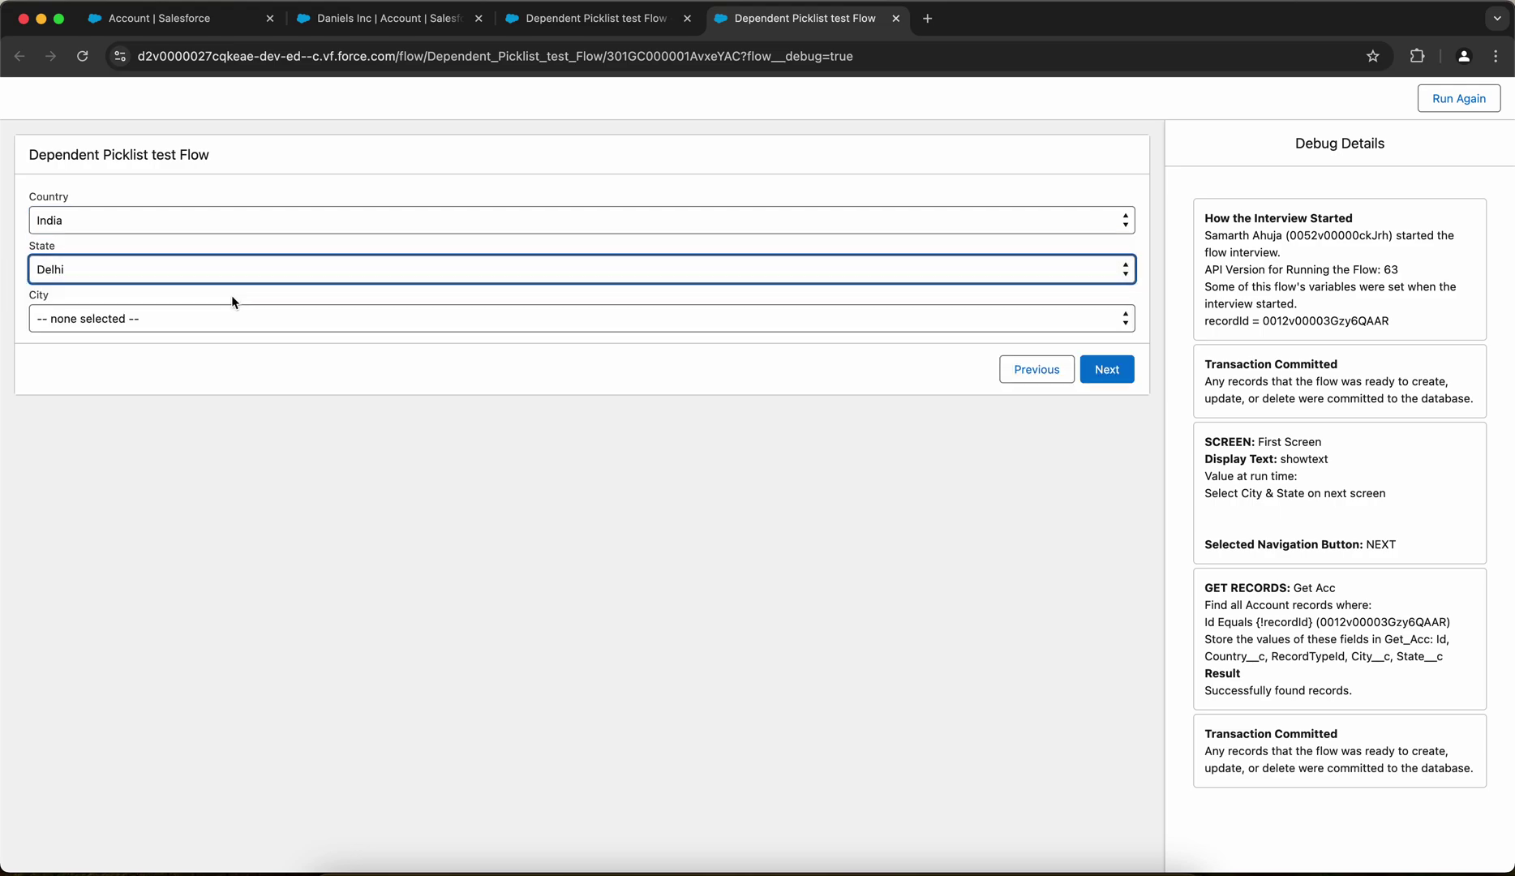
click(220, 311)
click(220, 336)
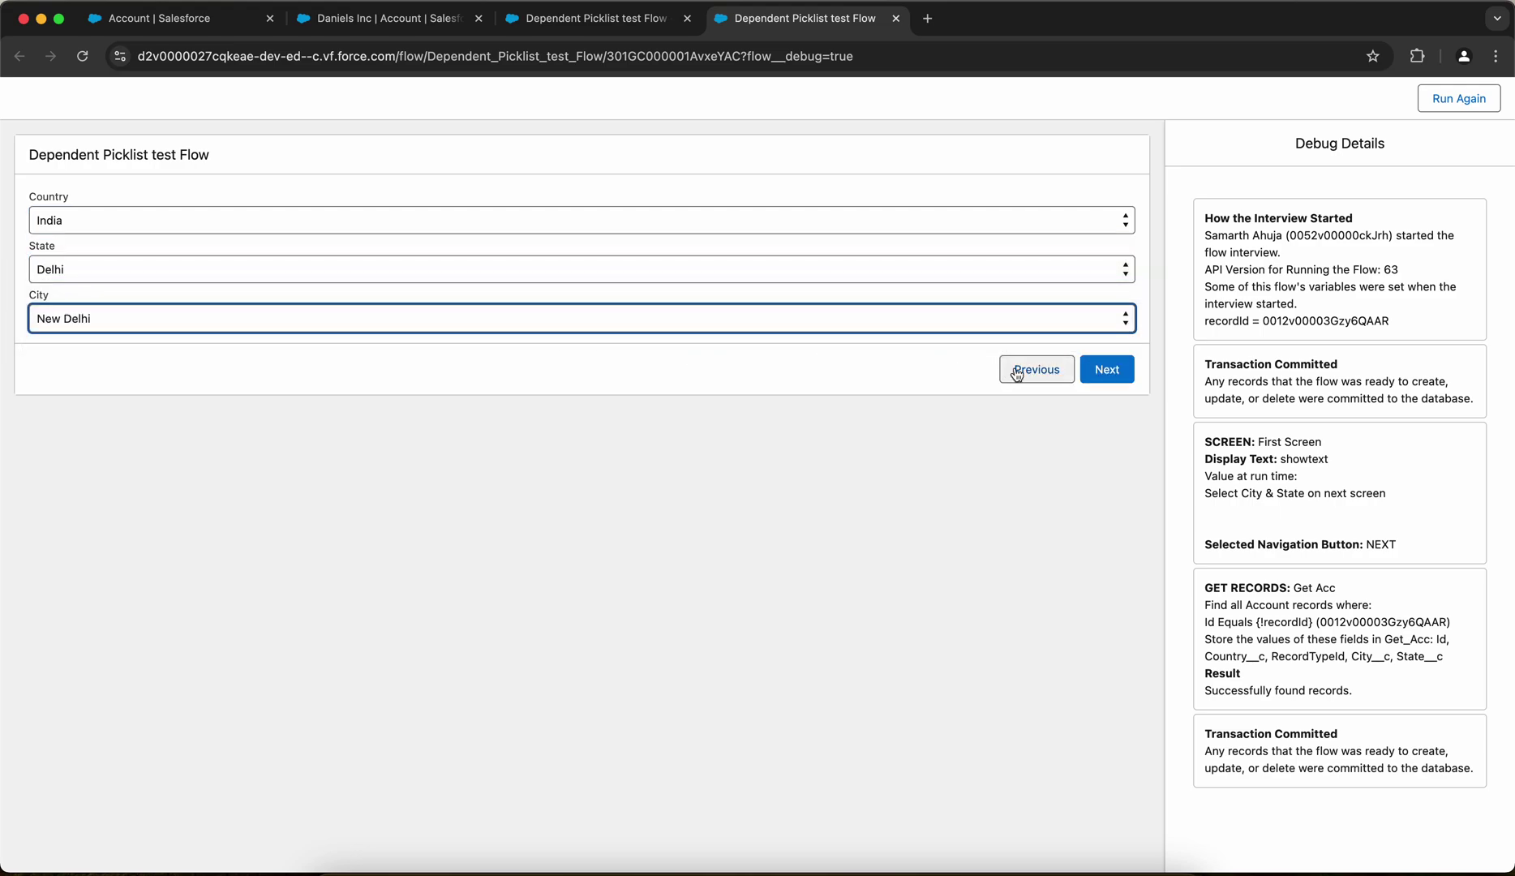
Step: Move to the next debug screen and select Country USA, State California, City Los Angeles
click(1107, 369)
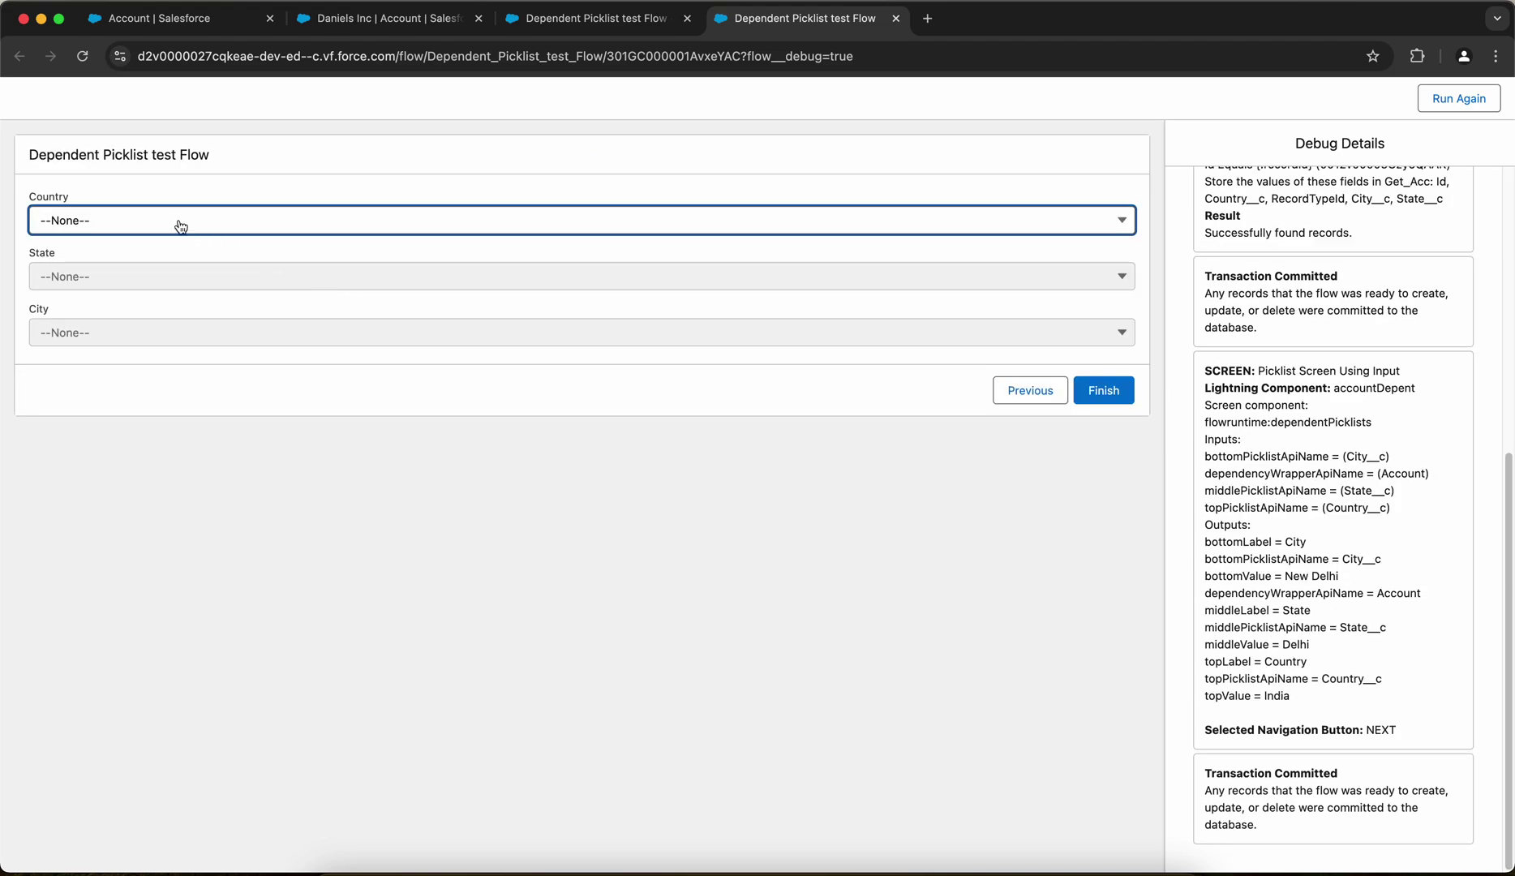
click(180, 227)
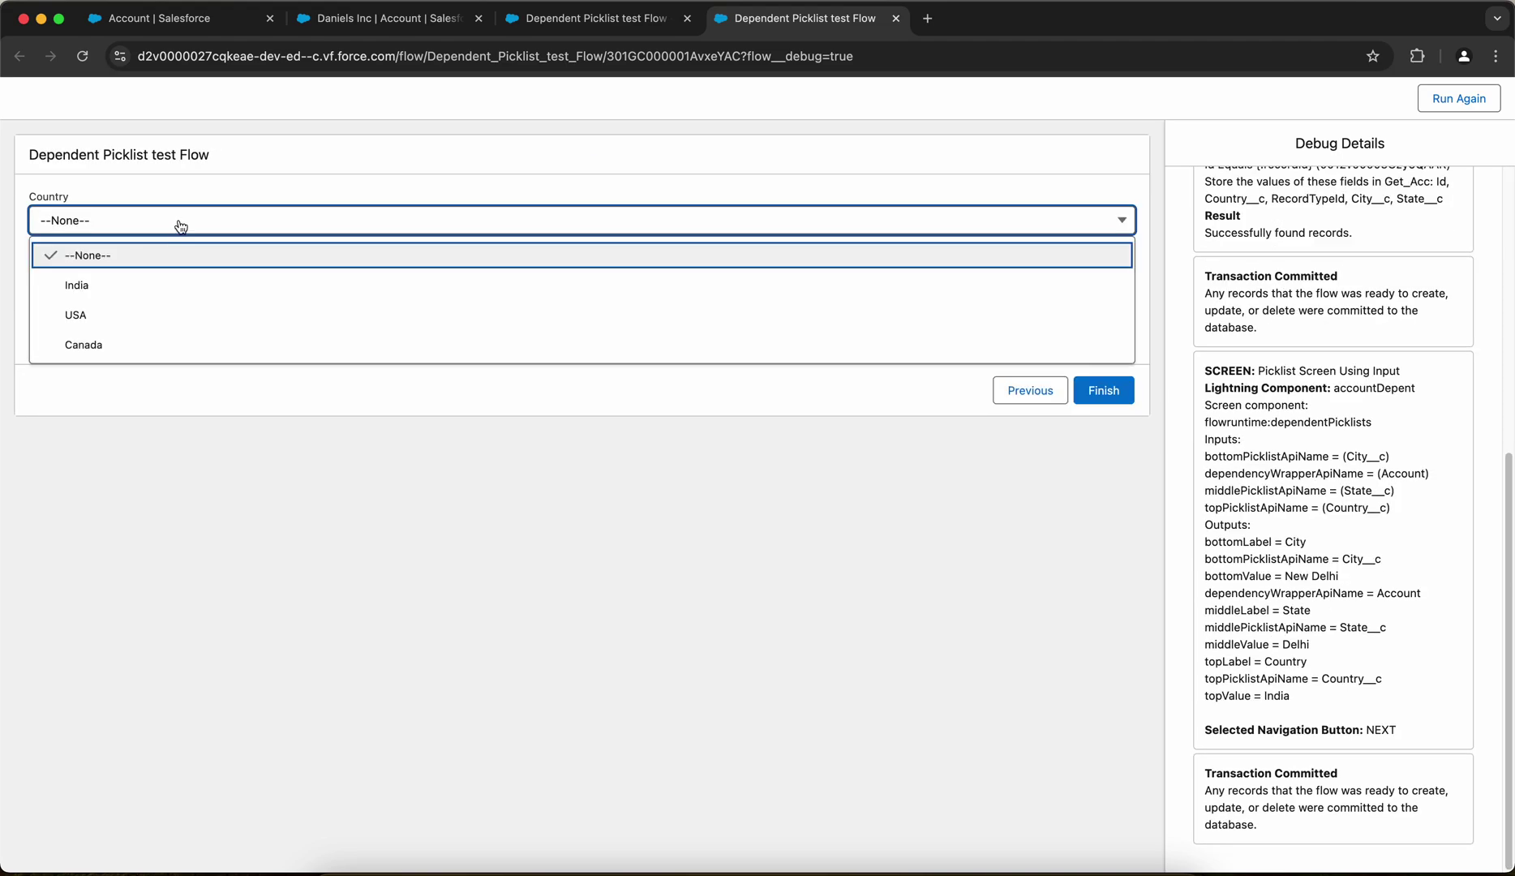
click(178, 318)
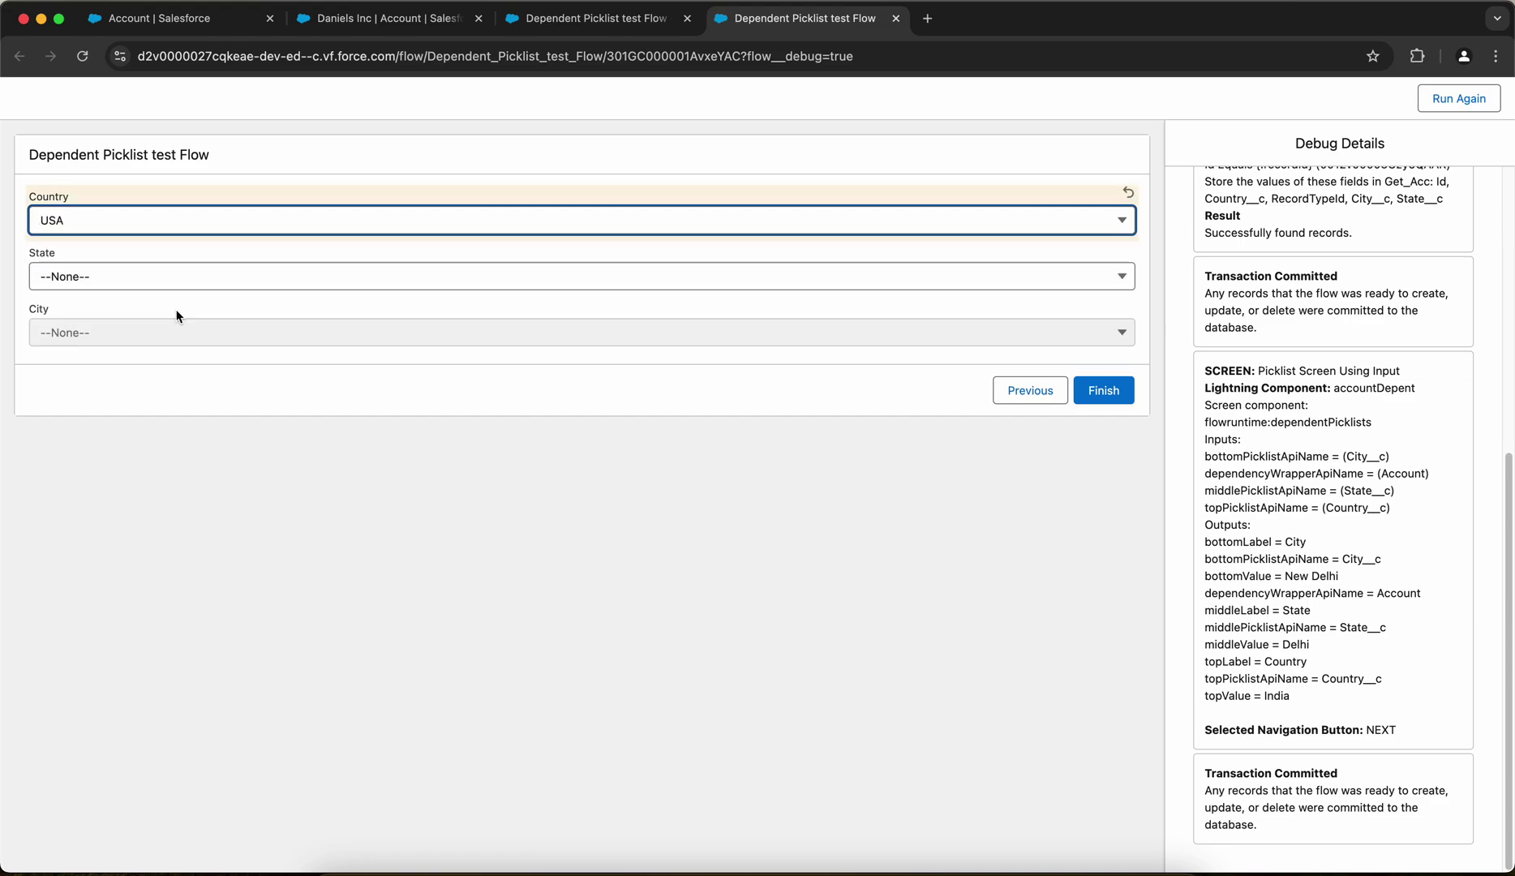
click(182, 272)
click(162, 342)
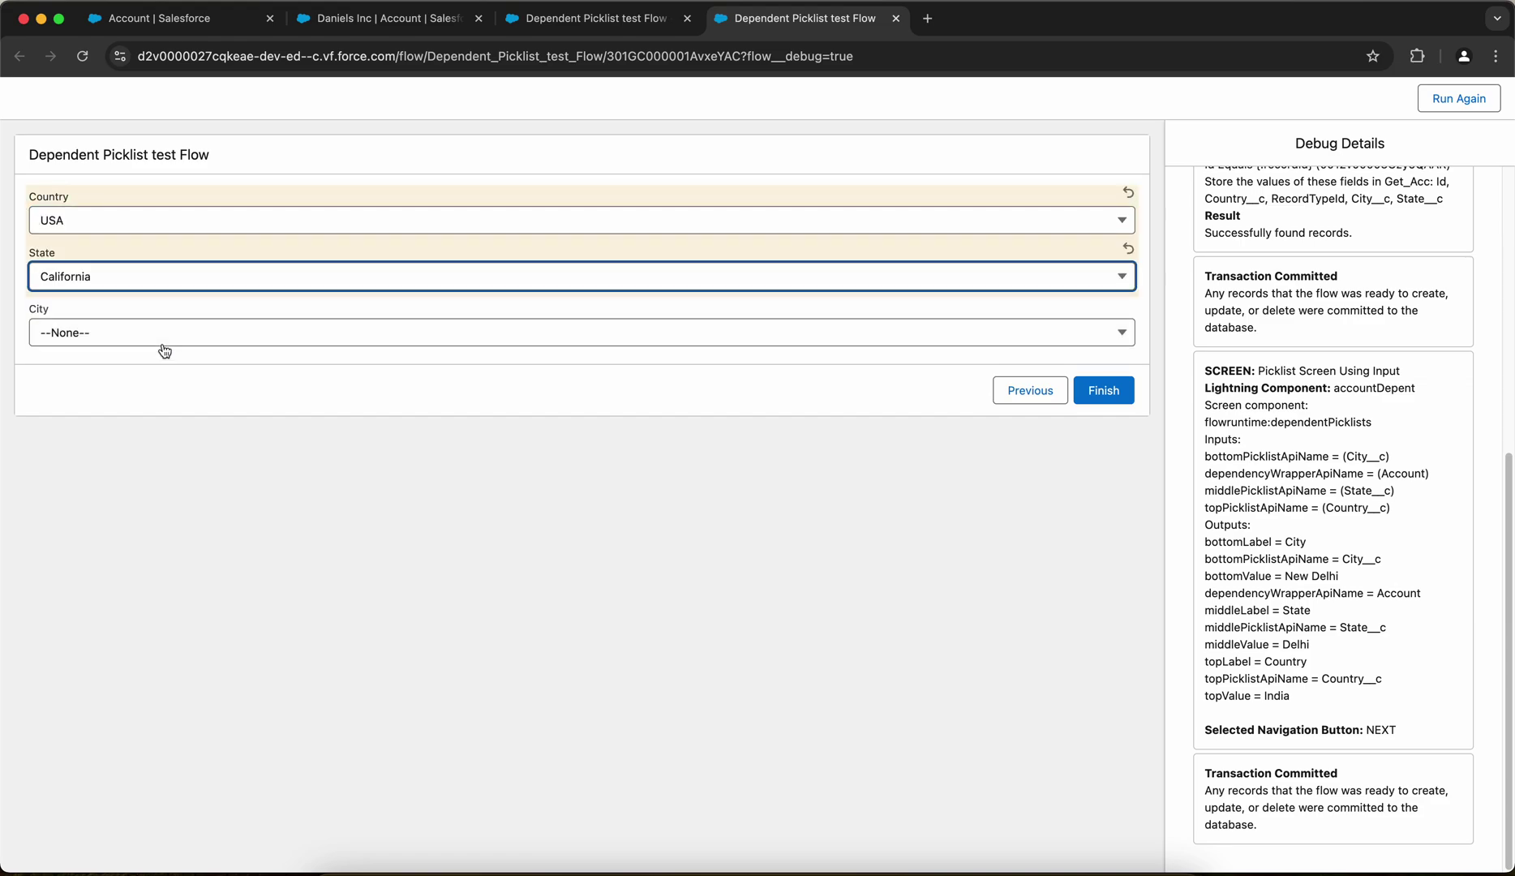
click(164, 345)
click(160, 397)
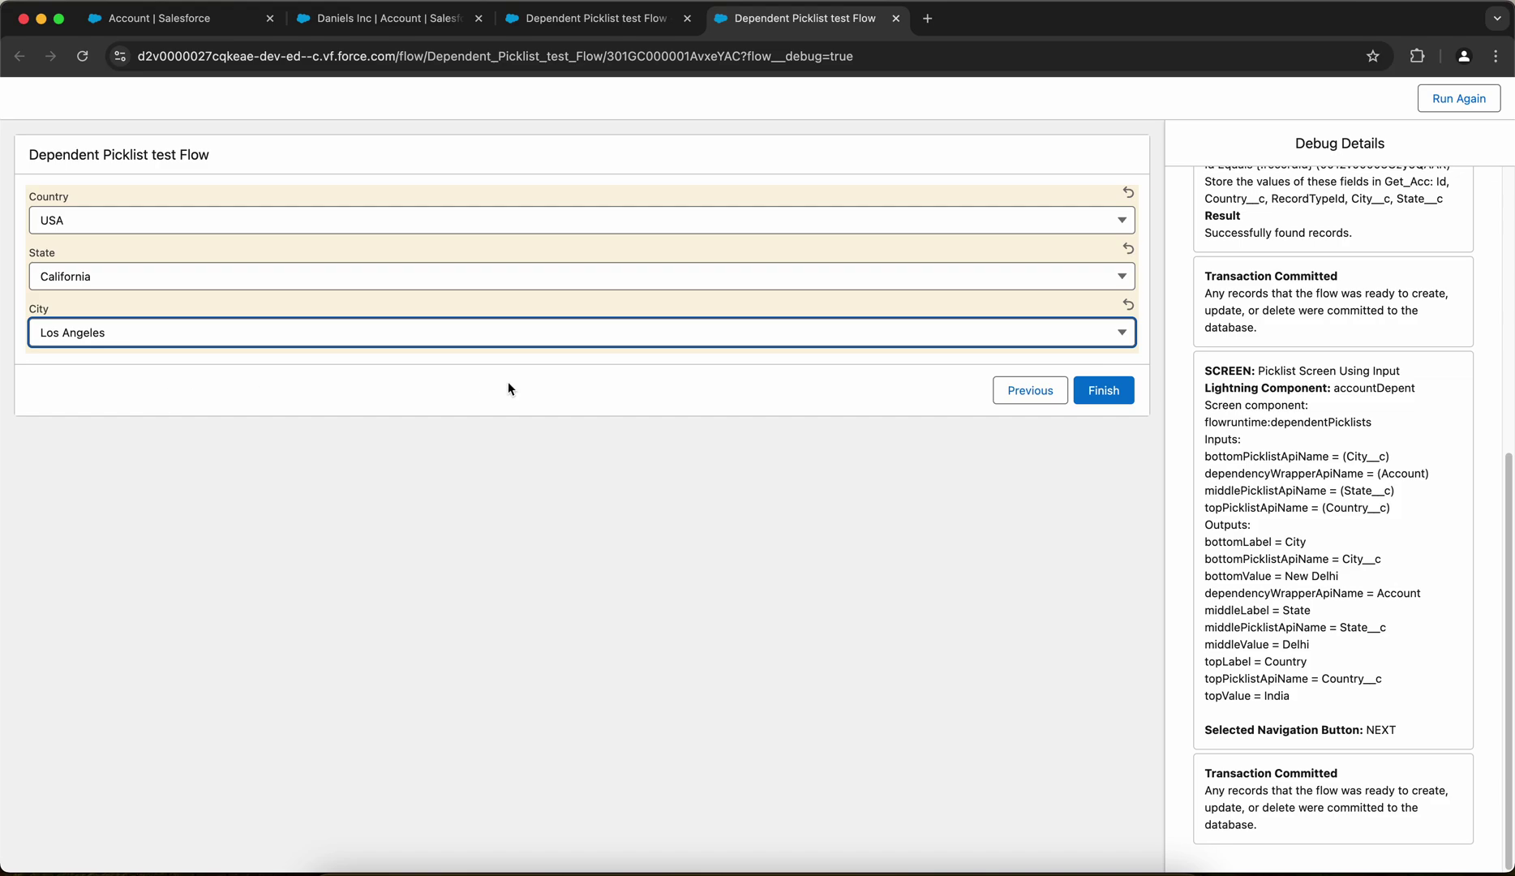